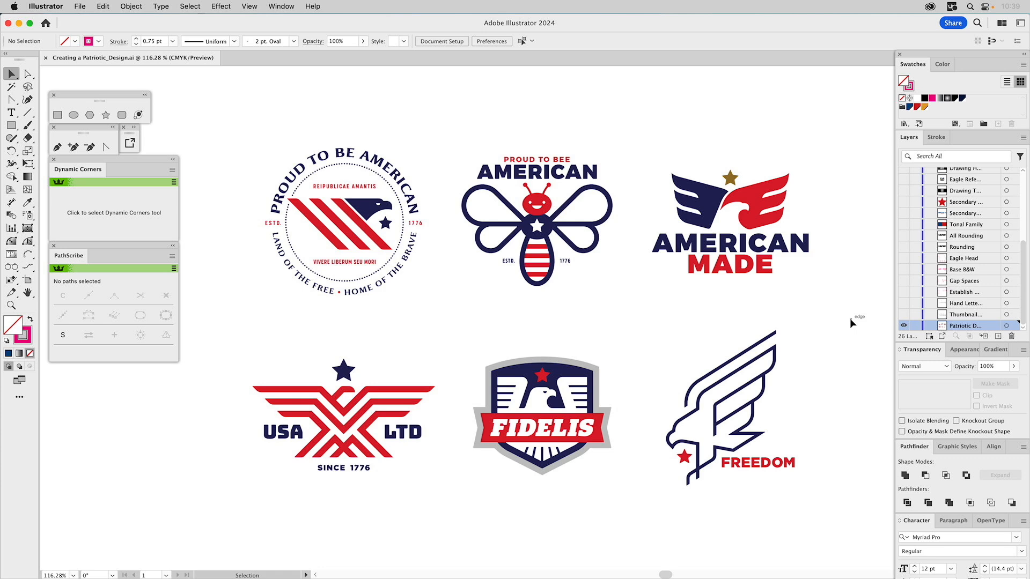
Hide the patriotic design samples and the thumbnail sketch, and show the hand lettering sketch layer
click(905, 315)
click(904, 326)
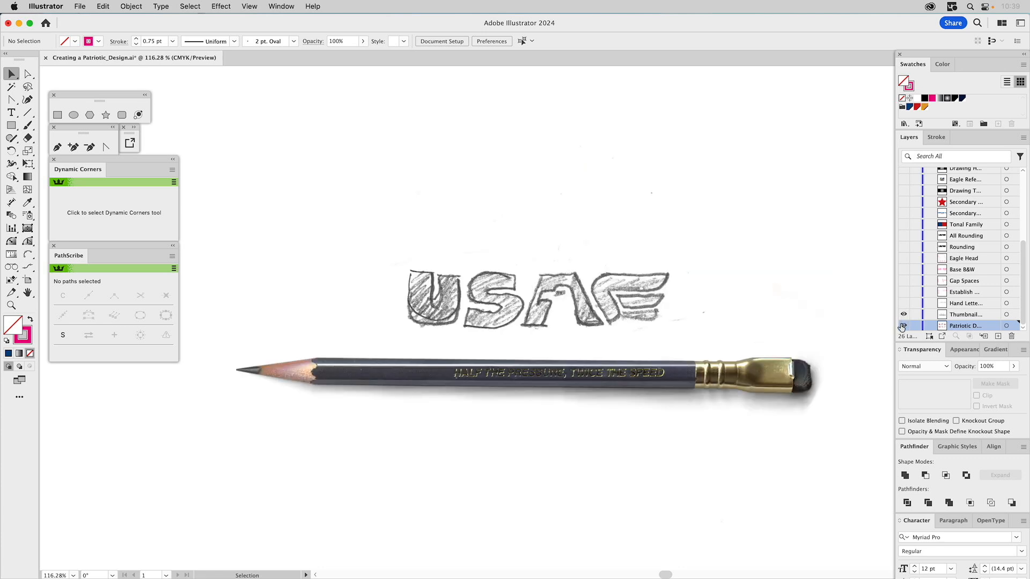
click(973, 319)
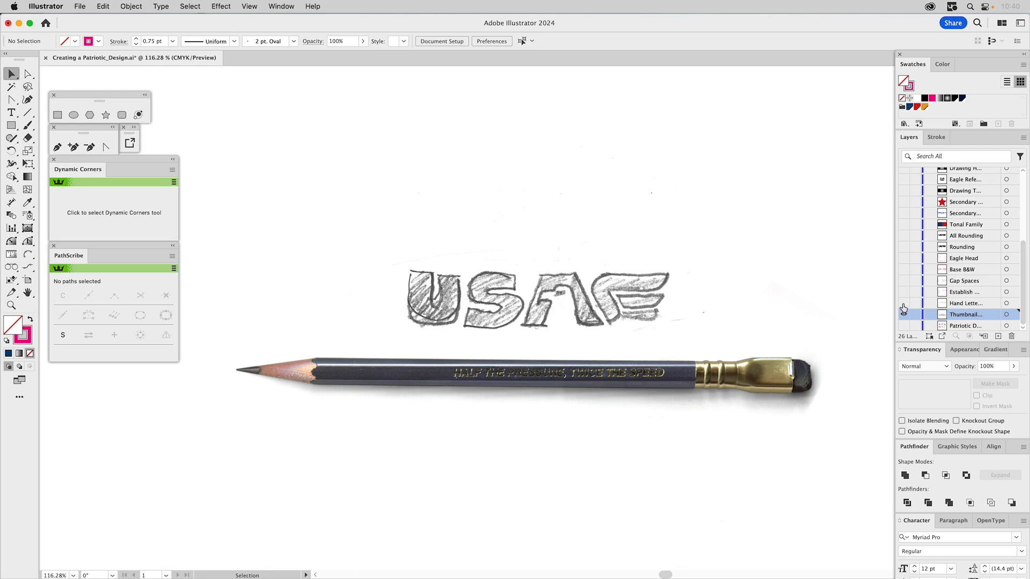
click(904, 304)
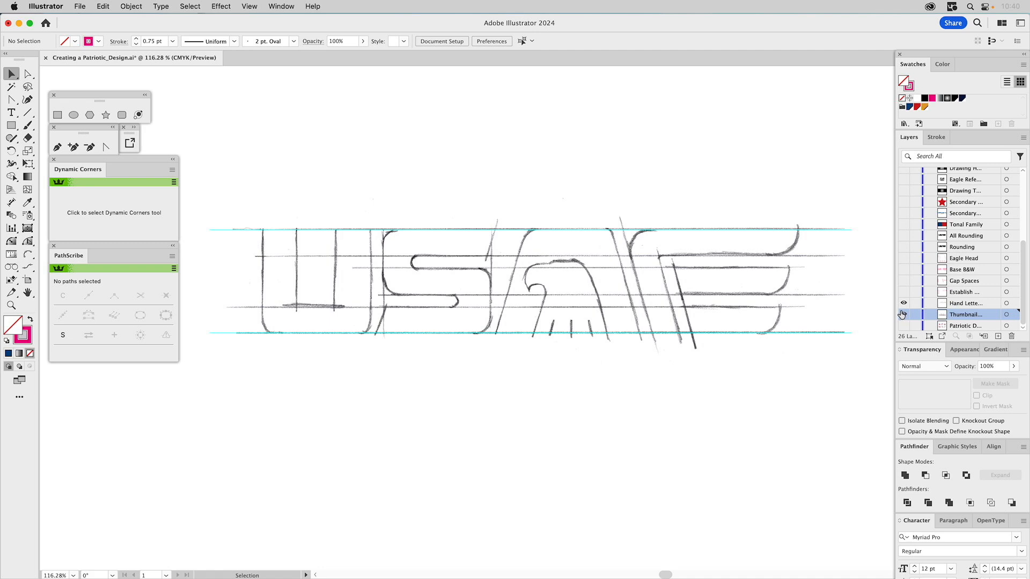
click(903, 314)
Set the hand lettering sketch's opacity to 20% and lock its layer
click(758, 267)
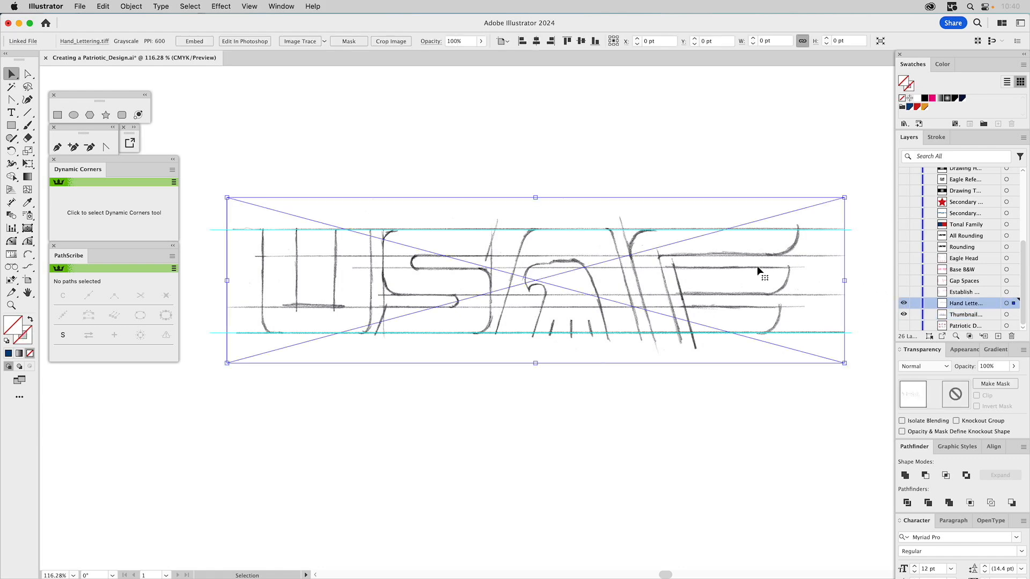
click(990, 366)
text(20)
key(Return)
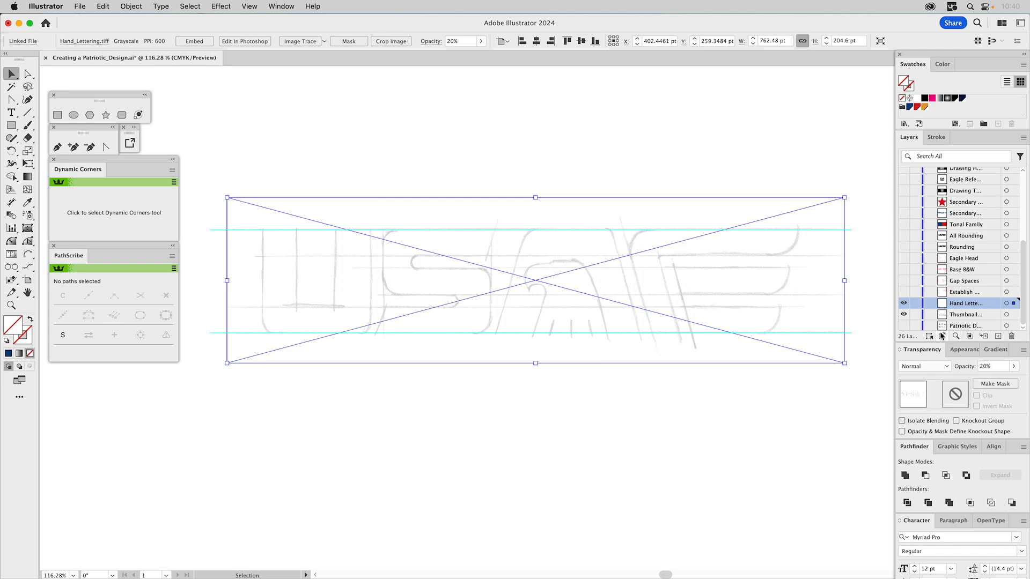
click(916, 304)
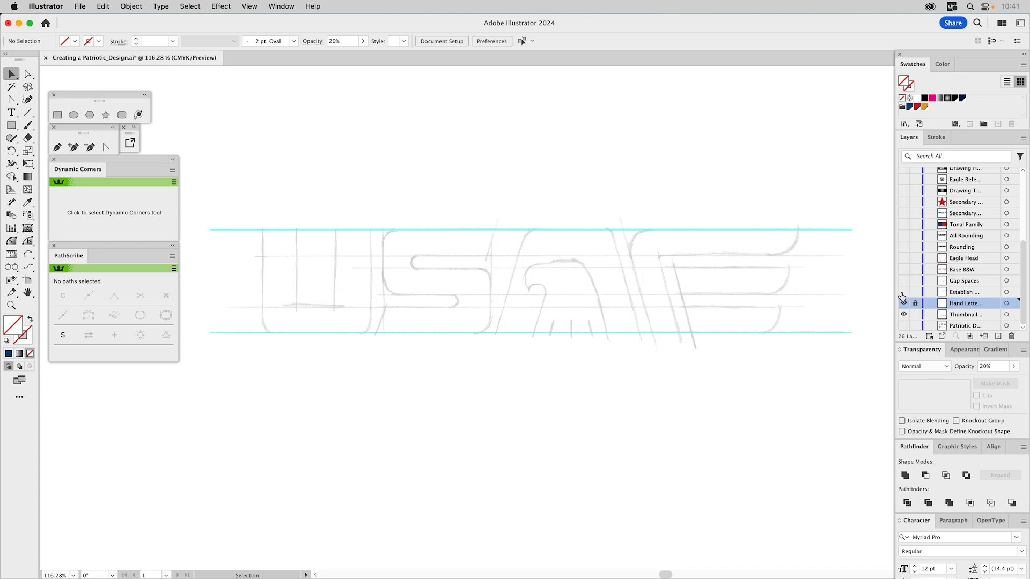
Show the layer that establishes the stroke widths and check the dimensions of its vertical and horizontal rectangles
click(903, 292)
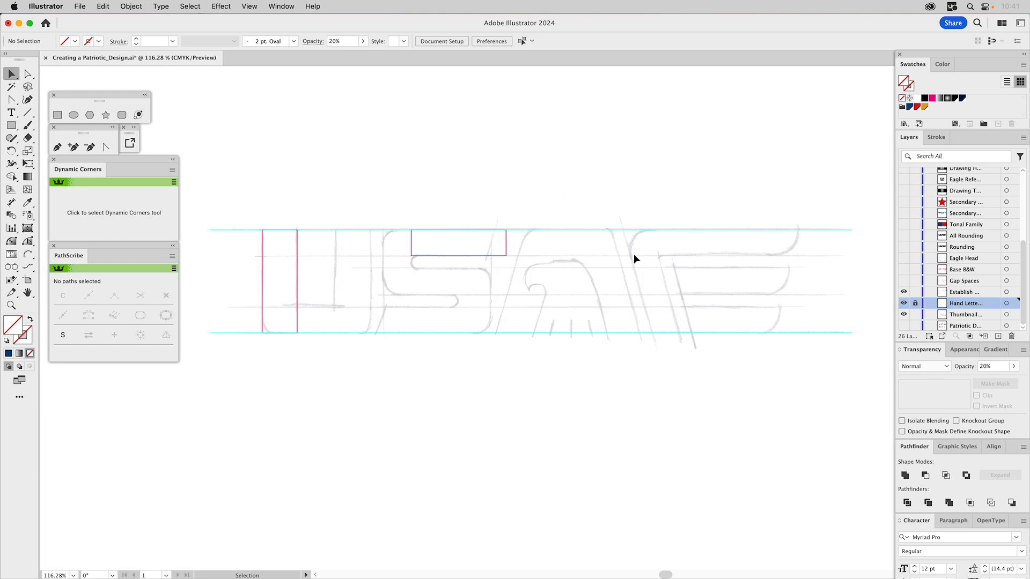
click(298, 238)
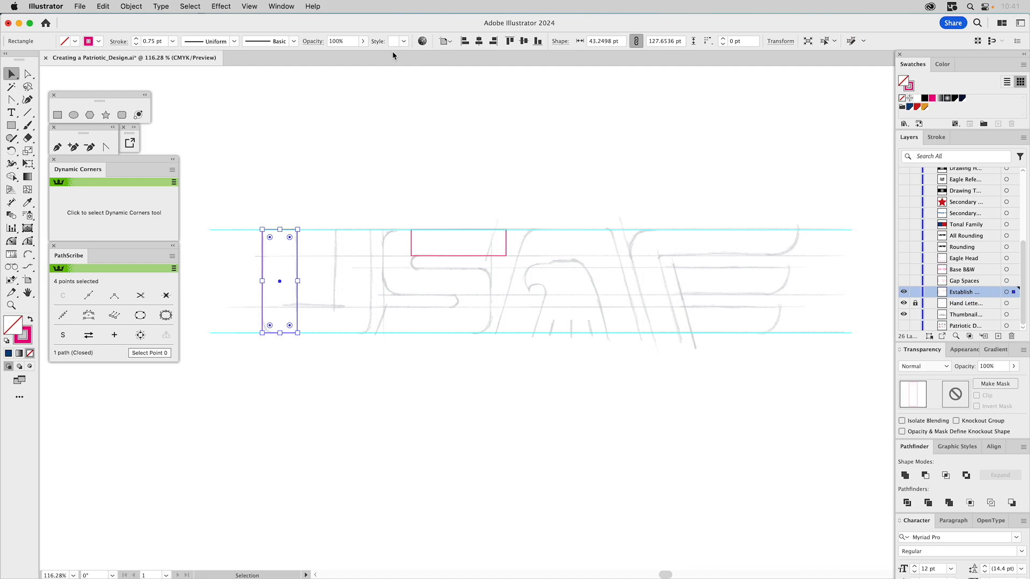
click(281, 6)
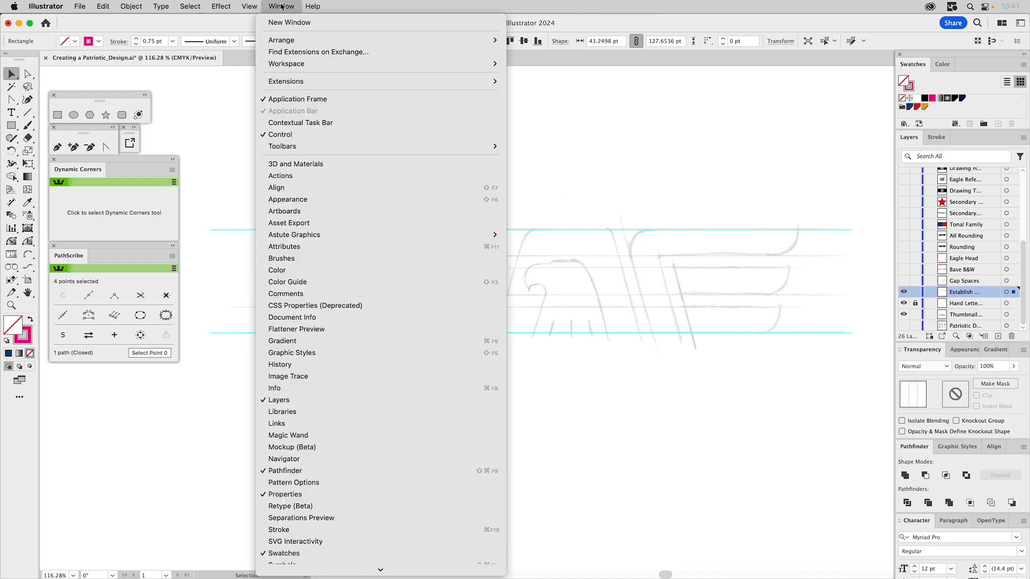
click(221, 114)
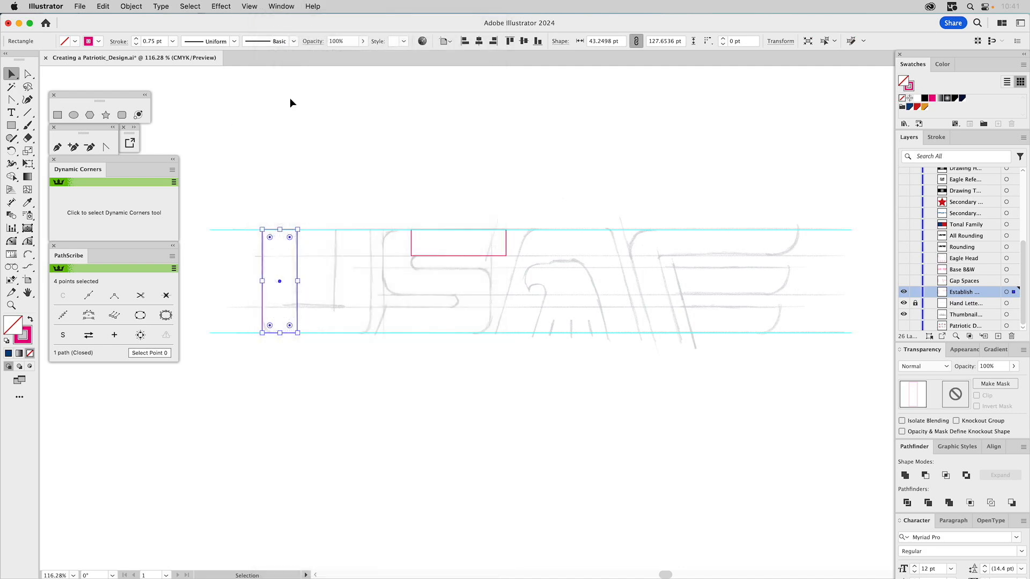
click(786, 43)
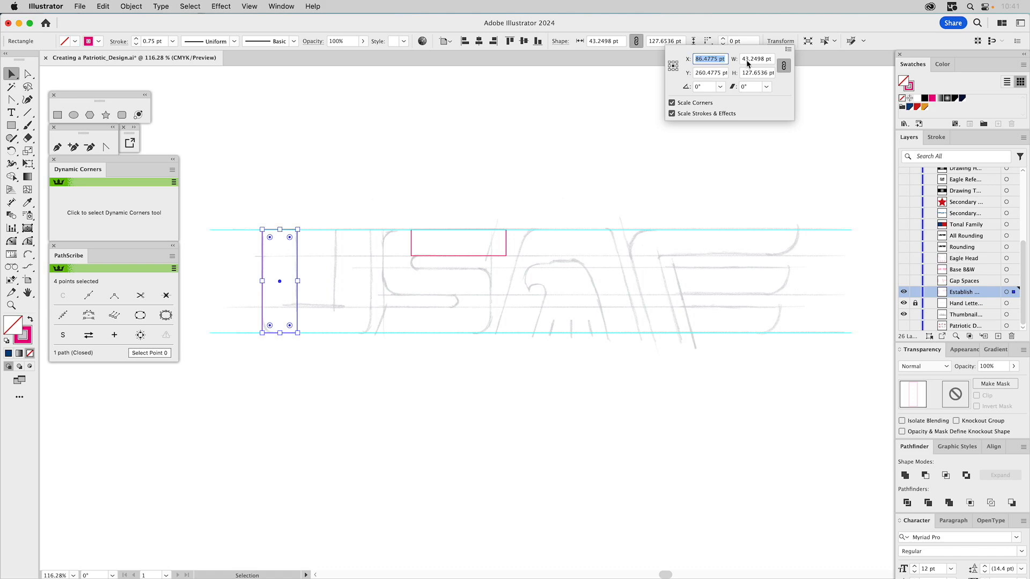
click(506, 238)
click(506, 238)
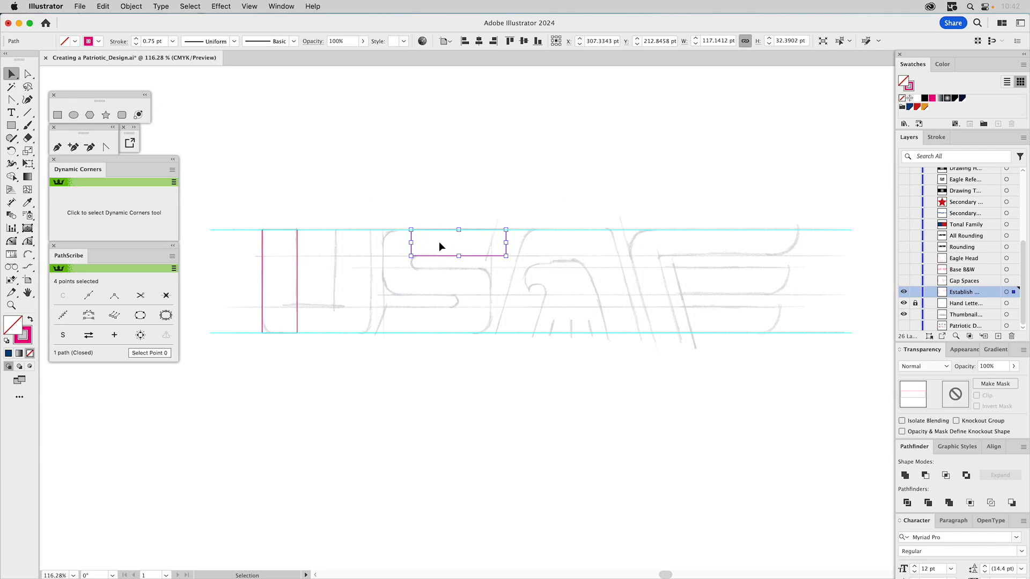
click(468, 208)
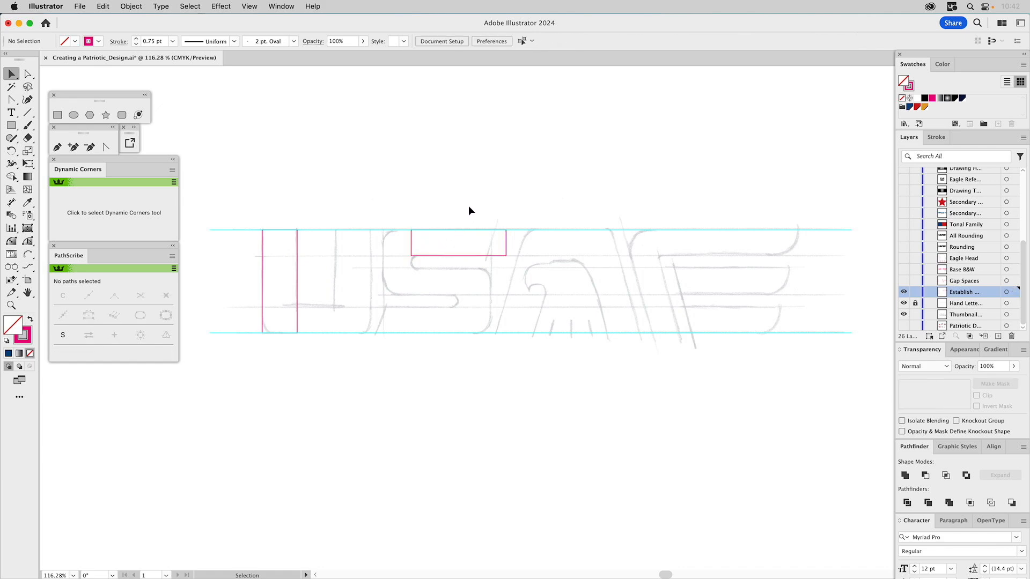
Show the Gap Spaces layer and inspect the vertical spacing rectangle between the U and S
click(903, 281)
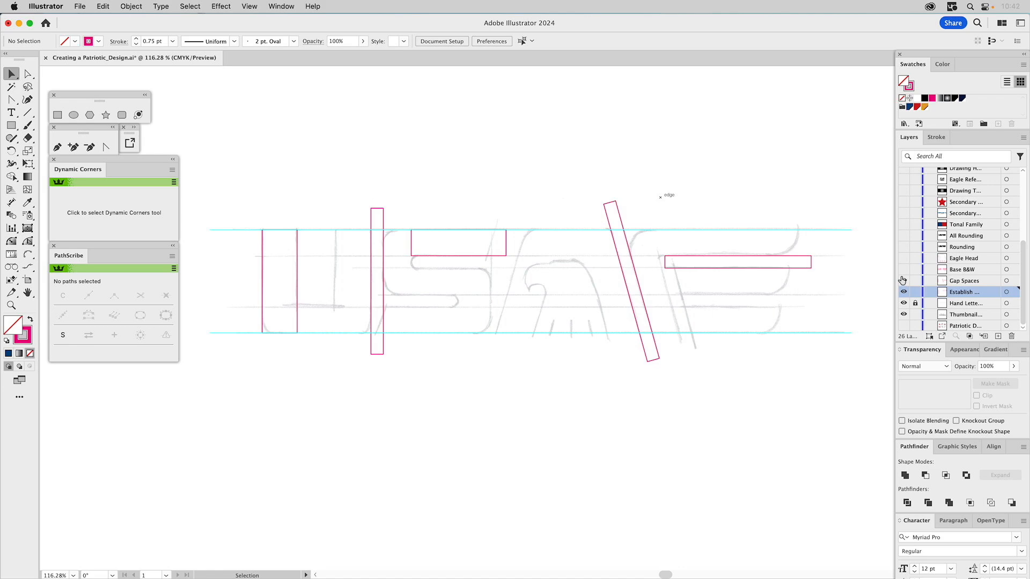
drag(365, 211, 367, 214)
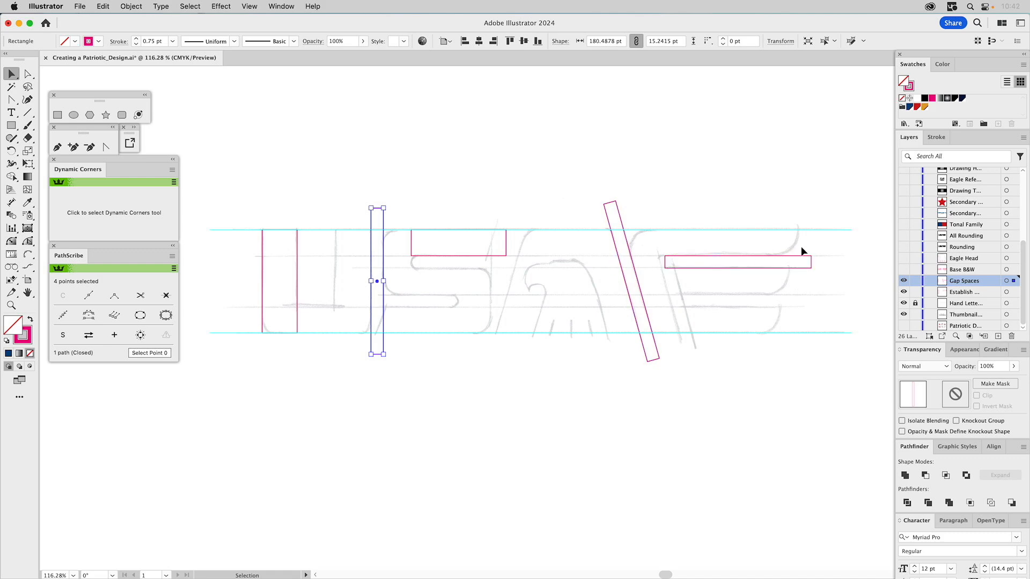
click(735, 178)
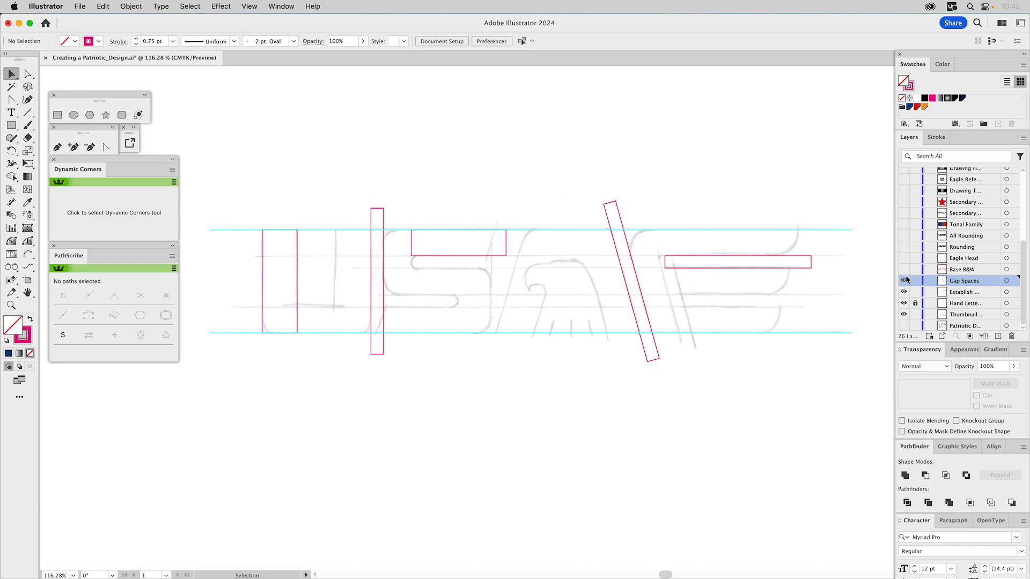
Hide the stroke-width and Gap Spaces layers and show the Base B&W layer
drag(904, 294, 904, 278)
click(904, 270)
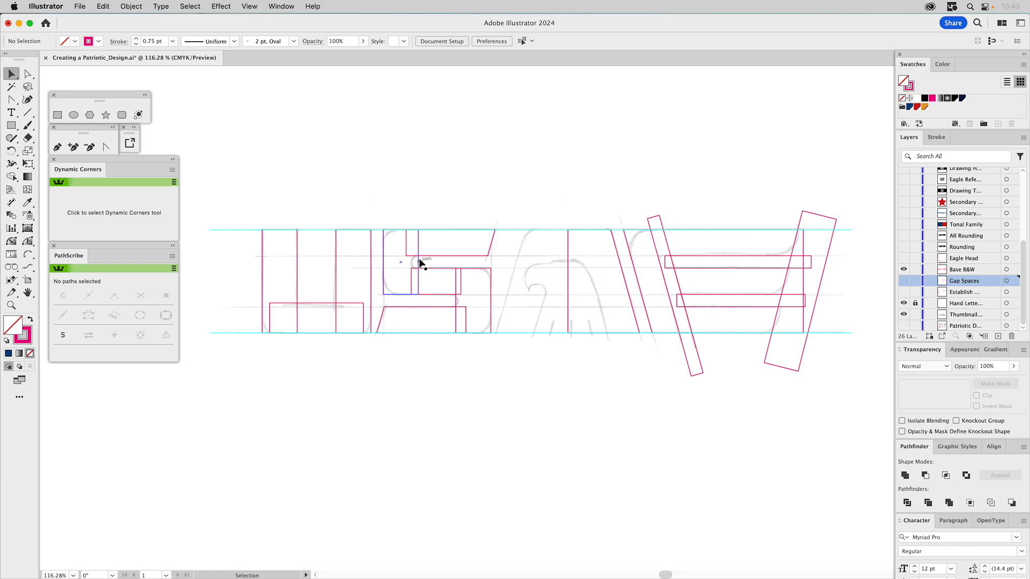
Try uniting the overlapping S shapes into one outline, and undo the union
drag(472, 238, 395, 312)
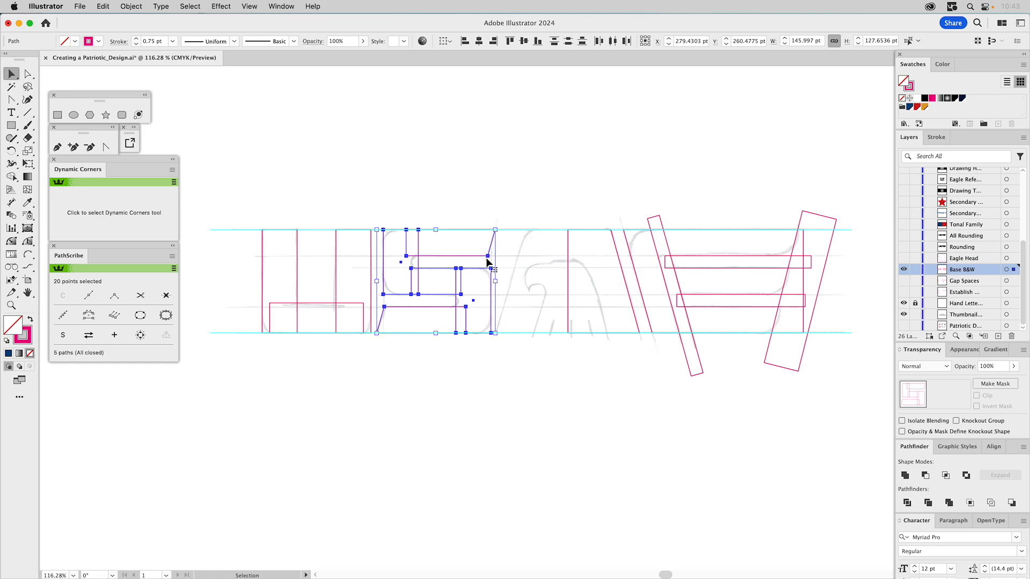
click(614, 244)
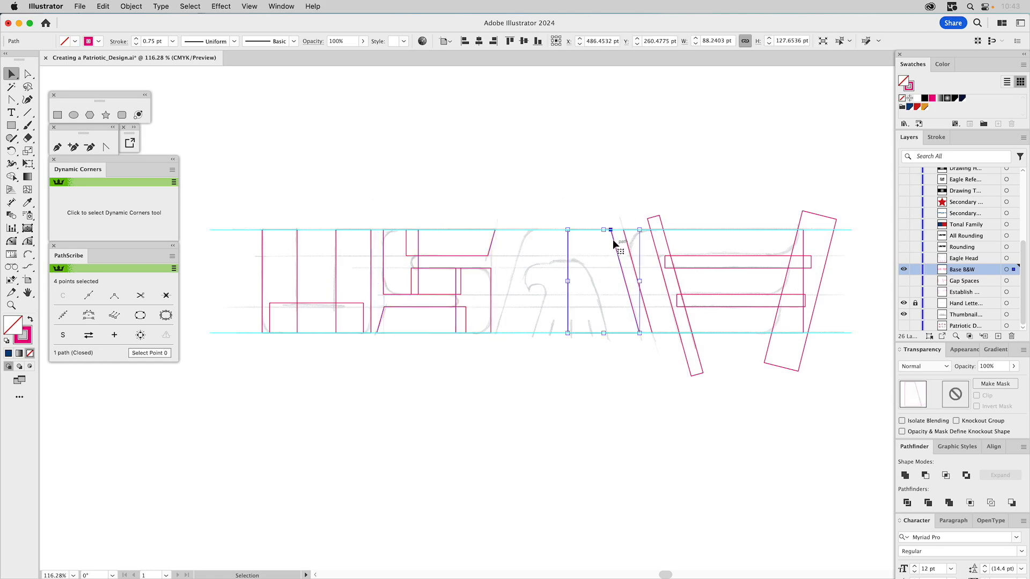
drag(494, 205, 379, 340)
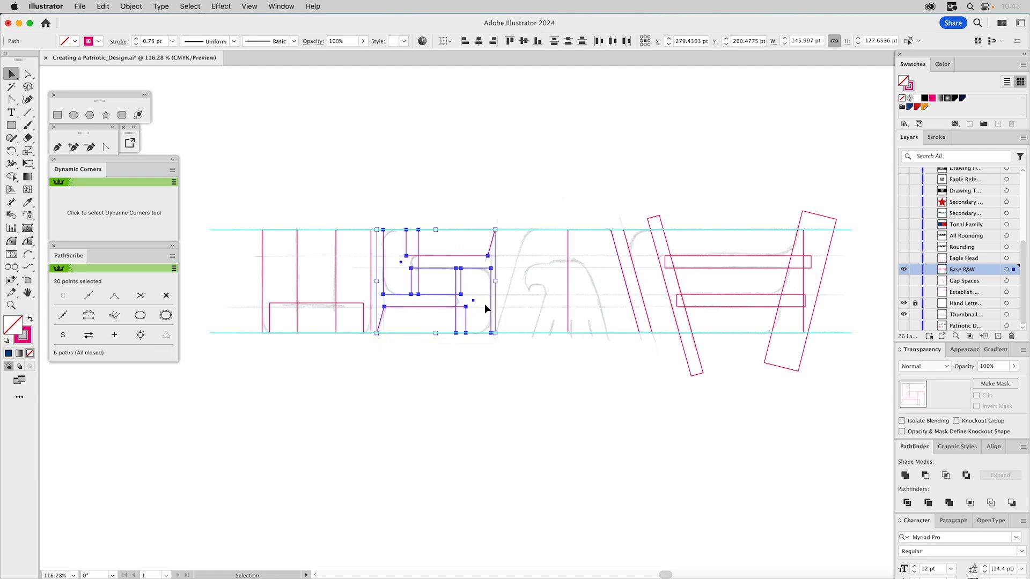
click(906, 478)
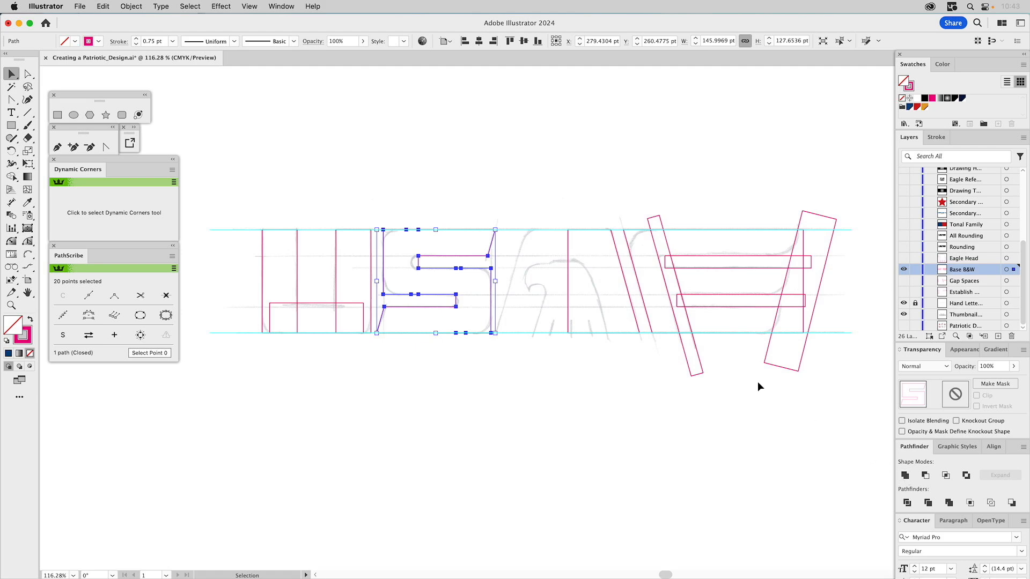
click(457, 213)
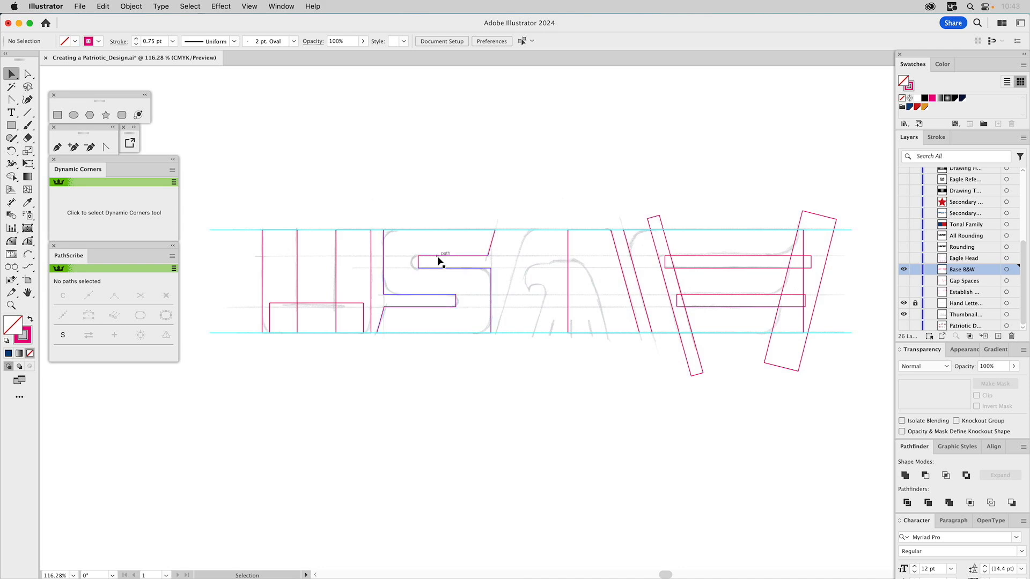
click(438, 261)
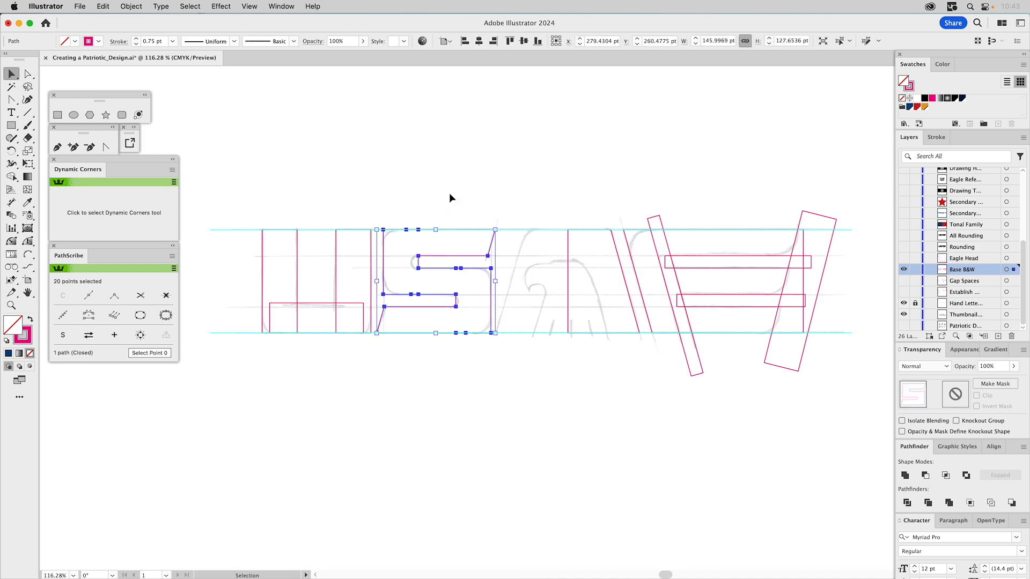
key(super+z)
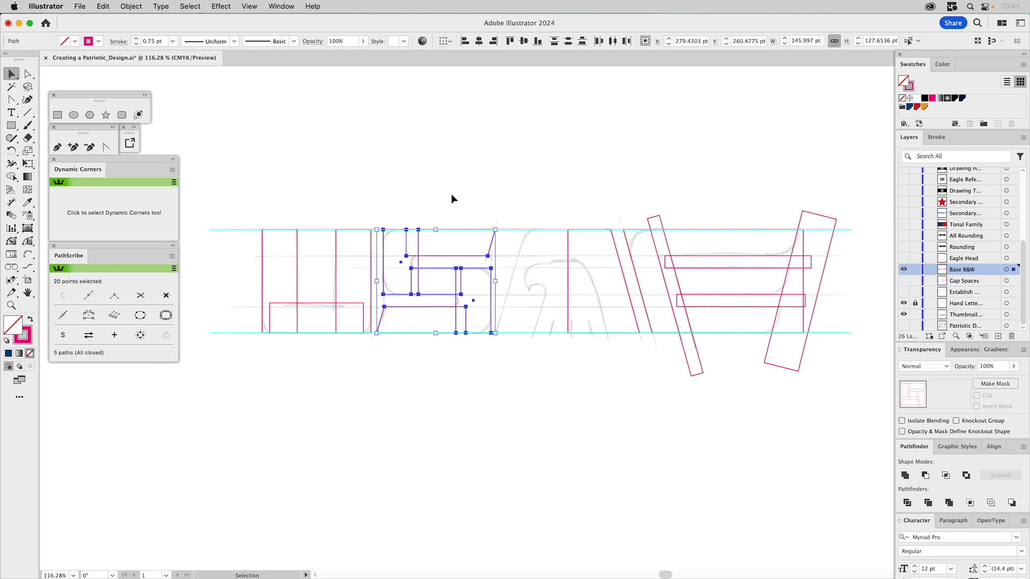
click(452, 194)
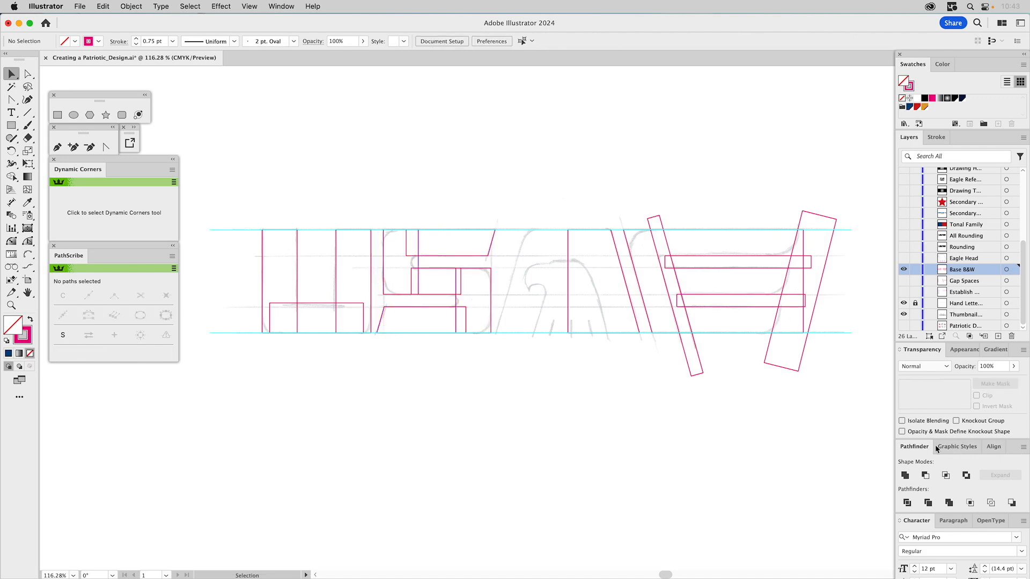
Enable Remove Redundant Points in the Pathfinder options
click(1023, 447)
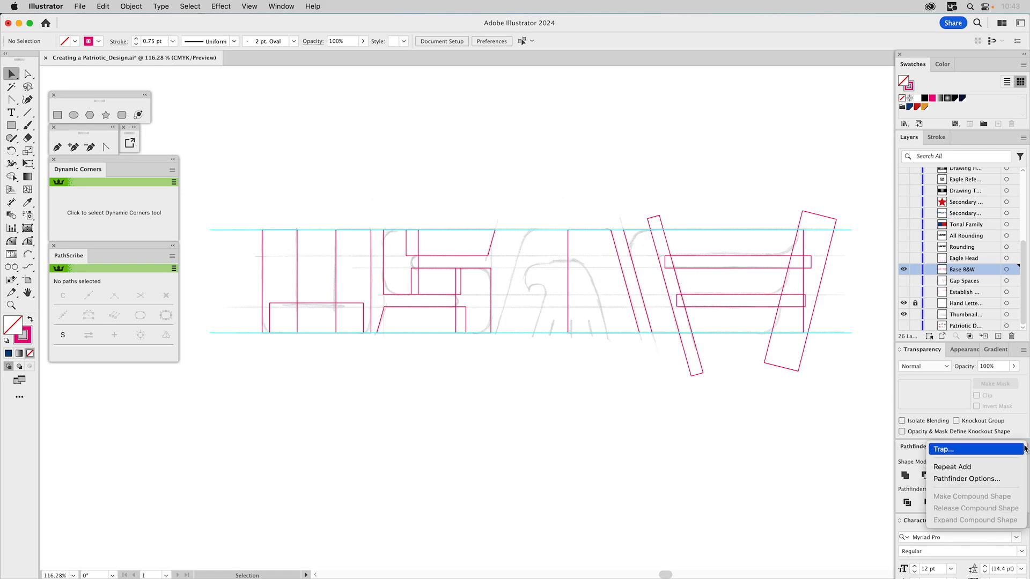
click(988, 481)
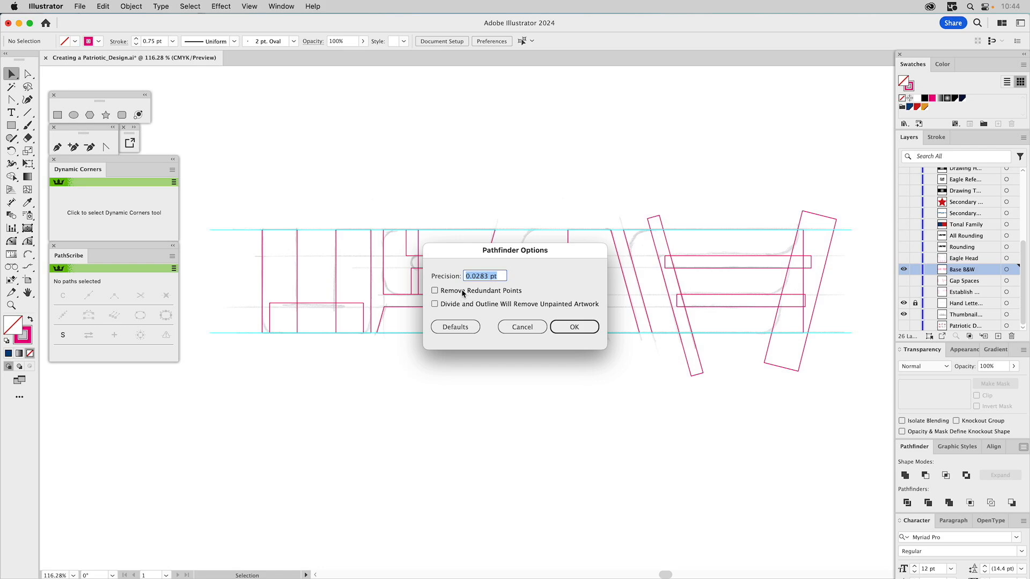
click(435, 291)
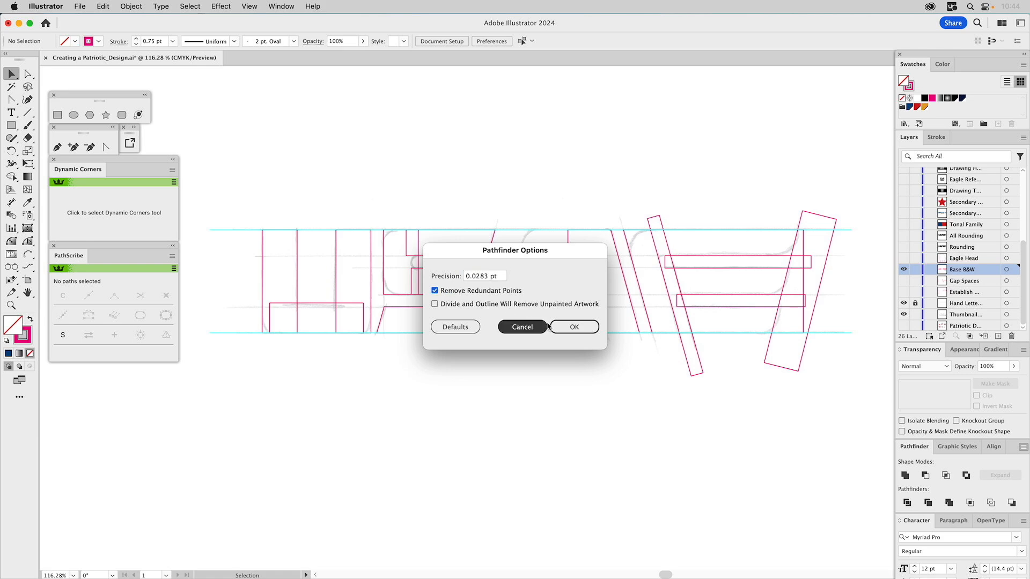
click(565, 327)
Unite the overlapping shapes of the S and those of the U so that each letter is a single outline
drag(409, 208, 490, 323)
click(905, 475)
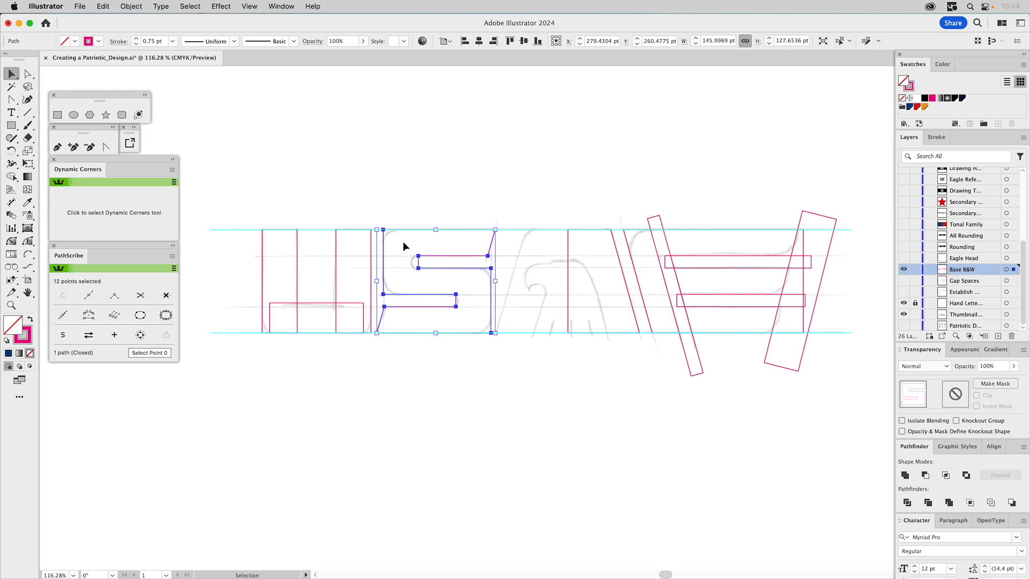
click(298, 307)
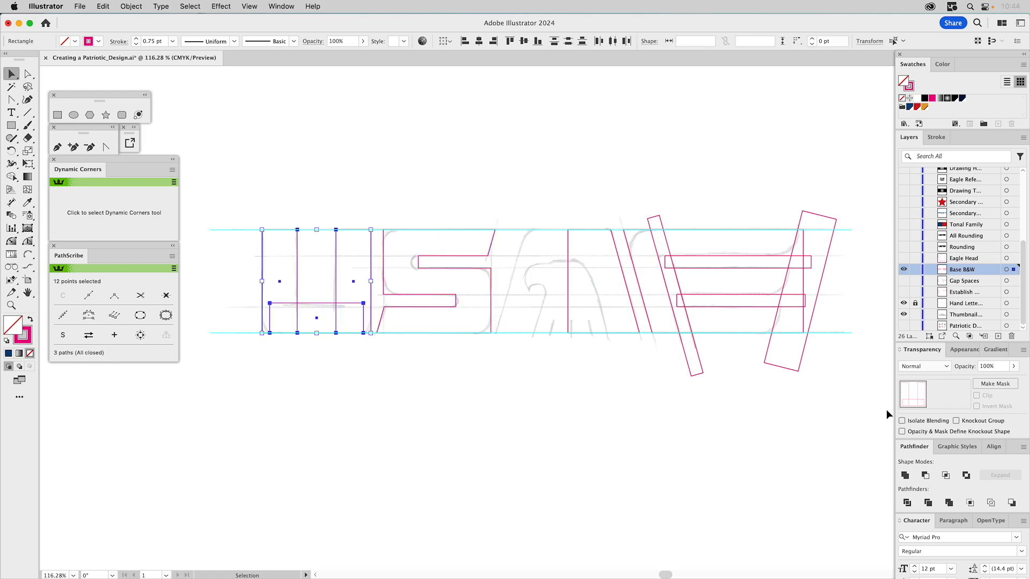
click(906, 476)
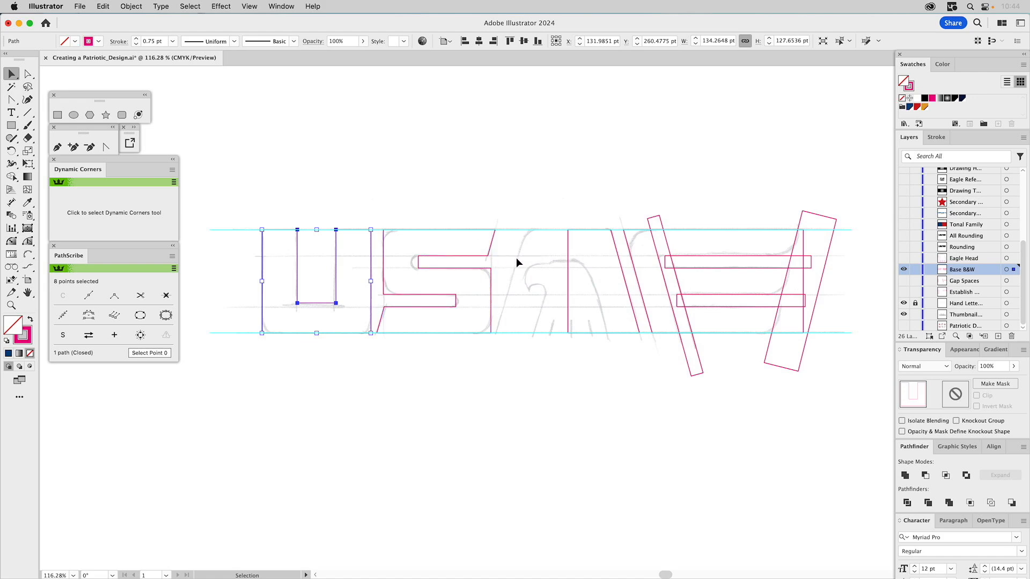
Reflect a copy of the right half of the A across its vertical inner edge to form the left half
click(569, 247)
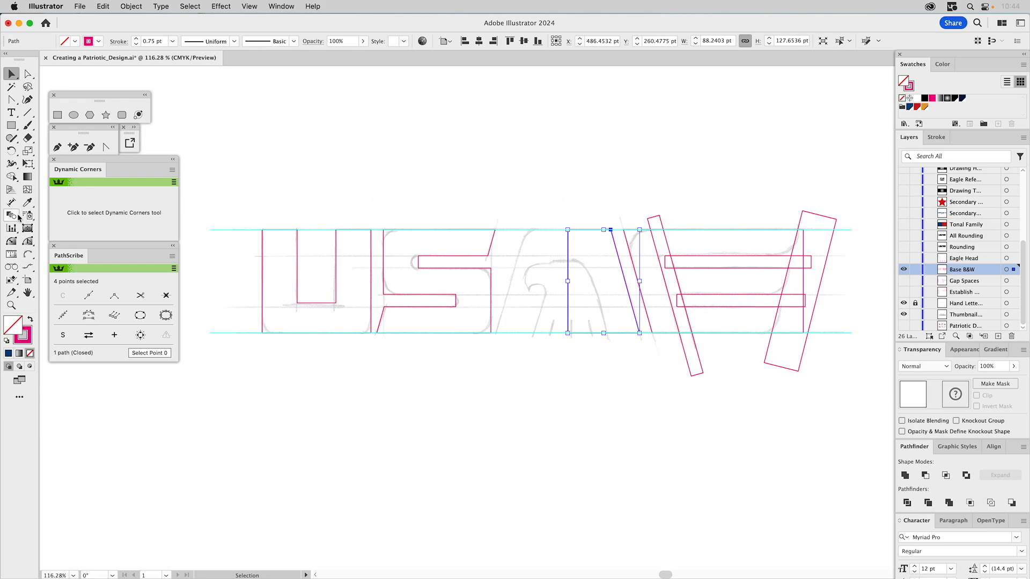
drag(11, 151, 59, 164)
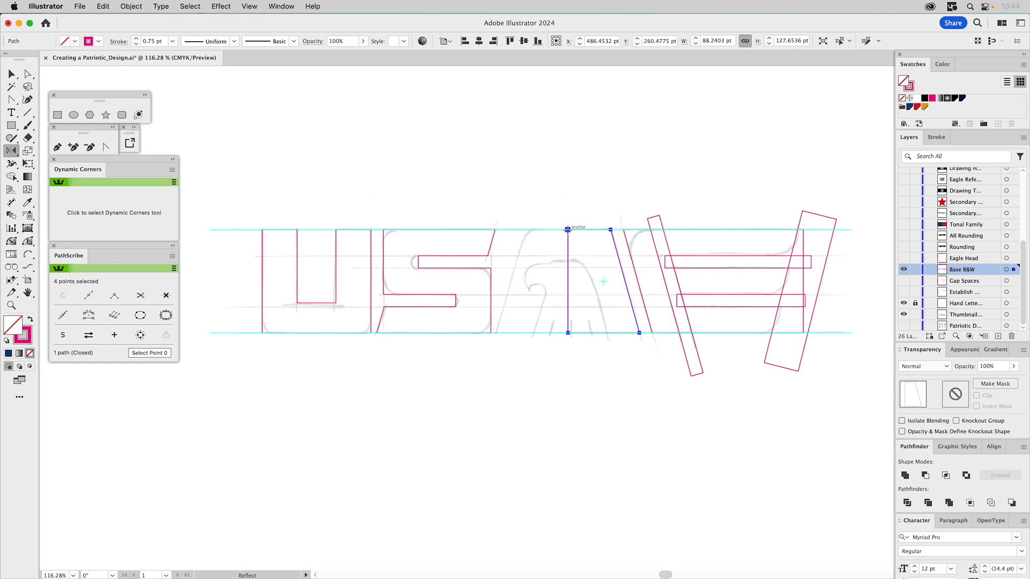
click(568, 229)
drag(604, 265, 569, 262)
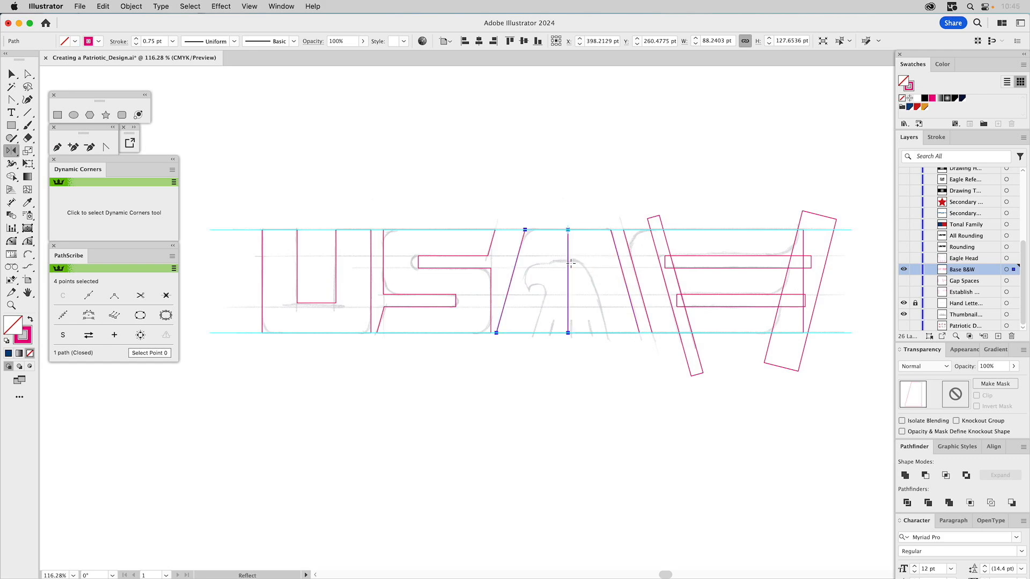
Unite the two mirrored halves of the A into a single outline
key(v)
shift+click(613, 240)
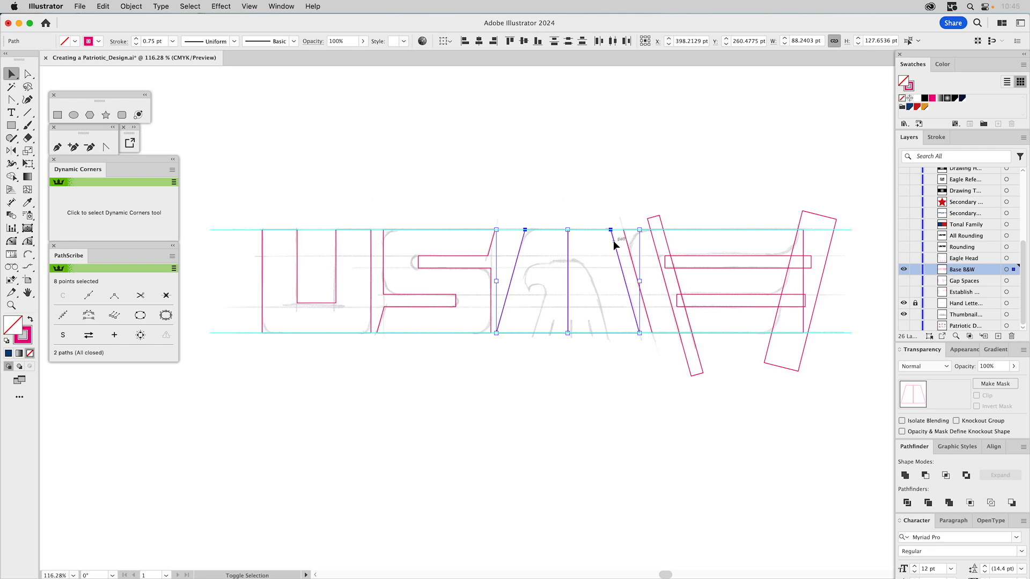
click(905, 475)
key(a)
key(v)
click(586, 187)
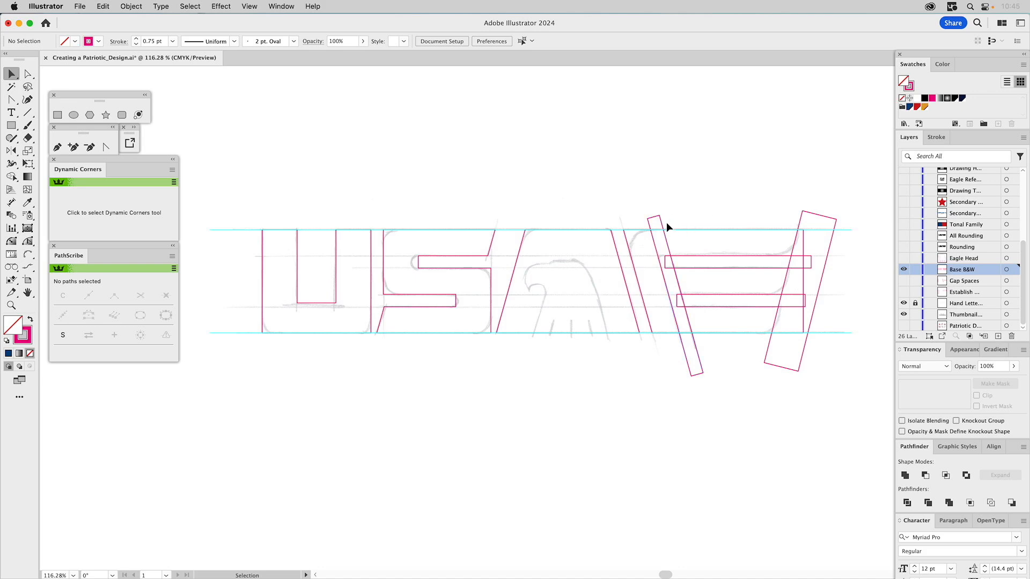
Subtract the wide slanted rectangle from the E's base shape so its outer end is cut at an angle
key(z)
drag(594, 168, 858, 422)
key(v)
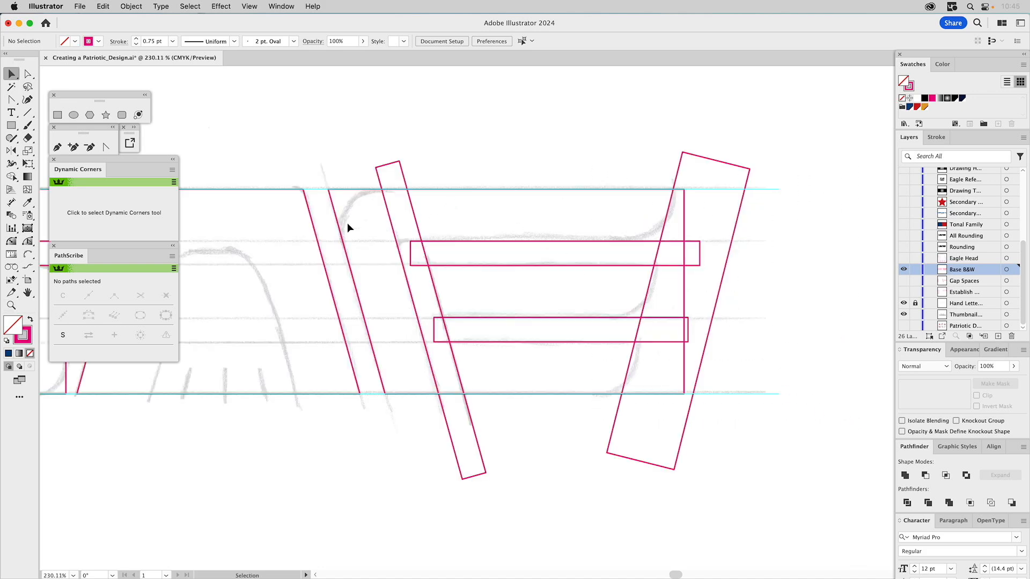
click(331, 237)
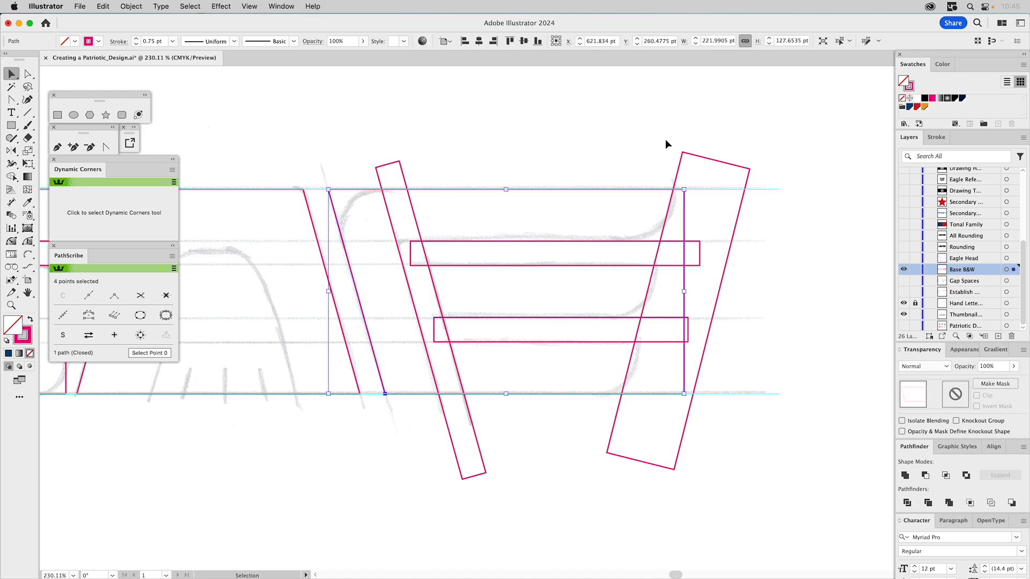
drag(705, 173, 705, 172)
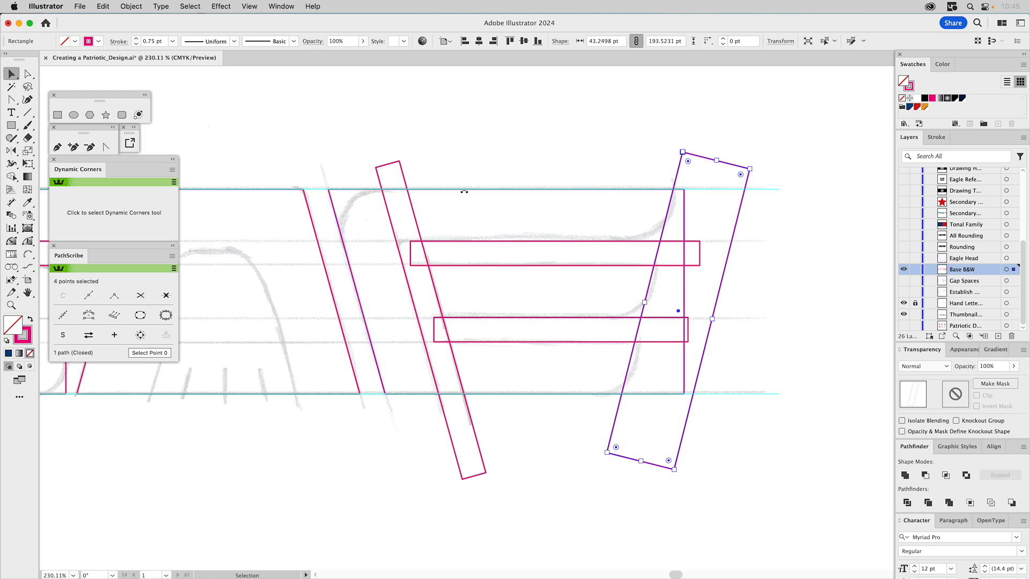
click(354, 220)
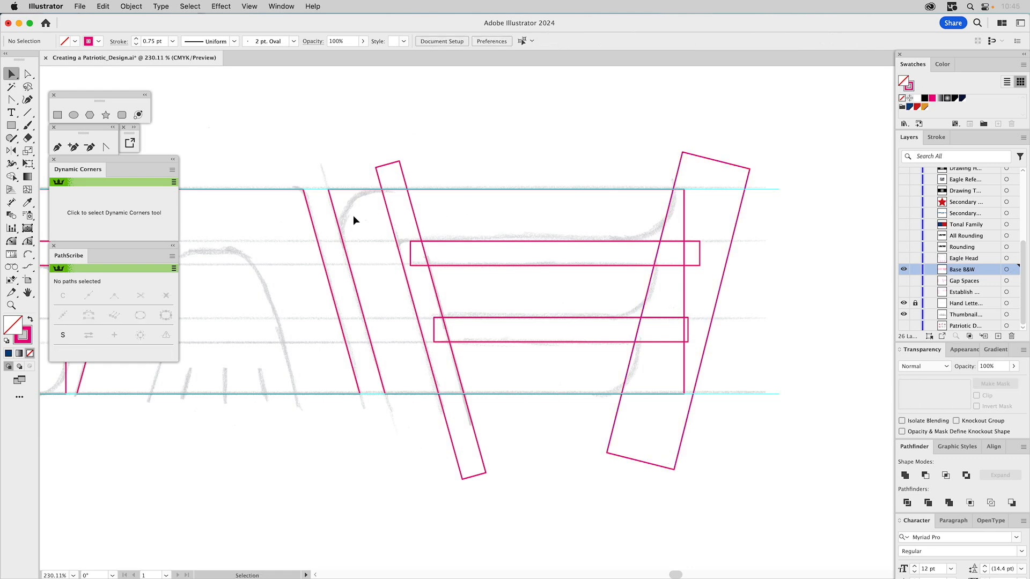
click(331, 209)
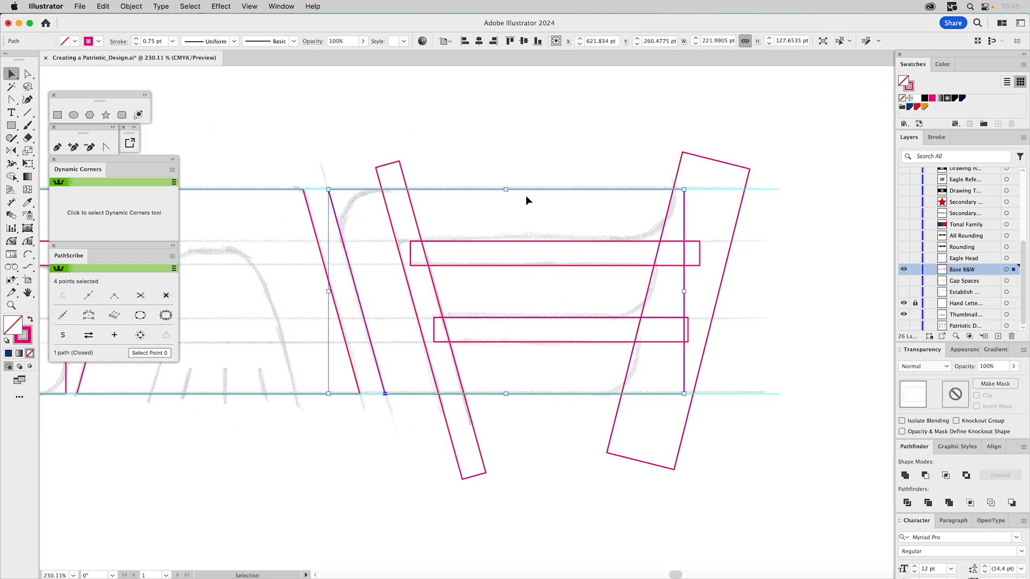
shift+click(681, 161)
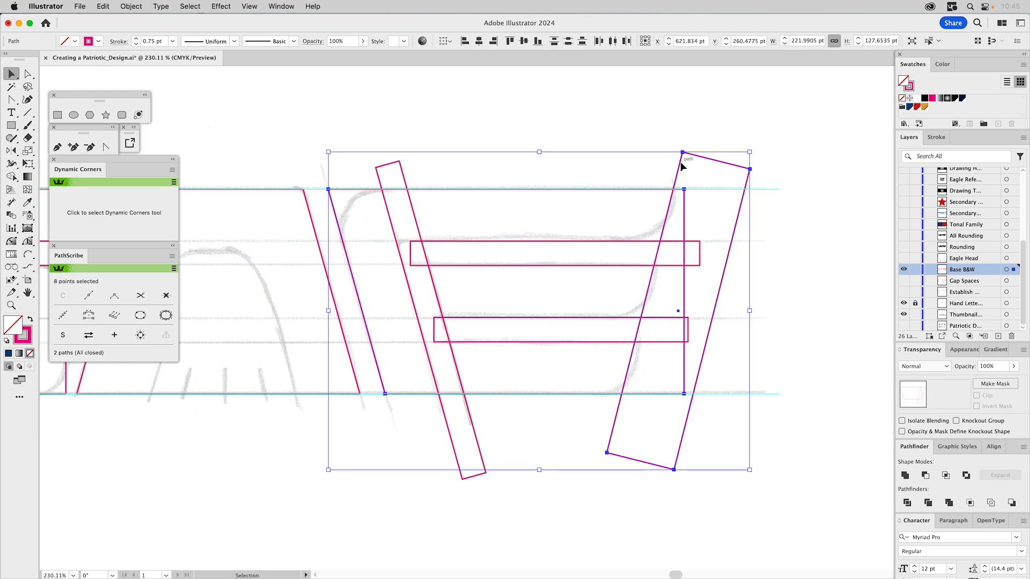
click(925, 475)
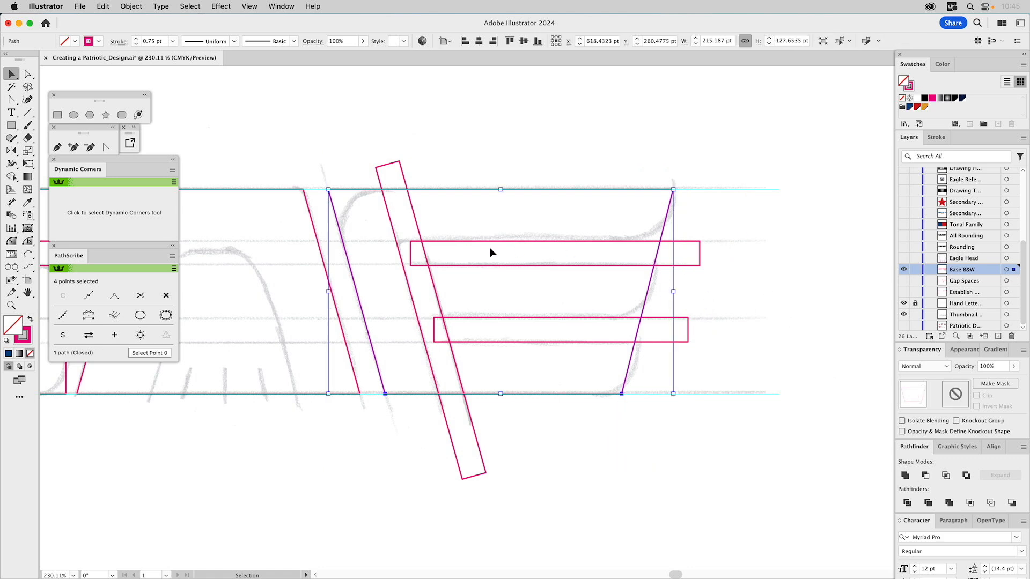
Unite the narrow slanted bar and the two horizontal bars over the E into one shape
click(419, 326)
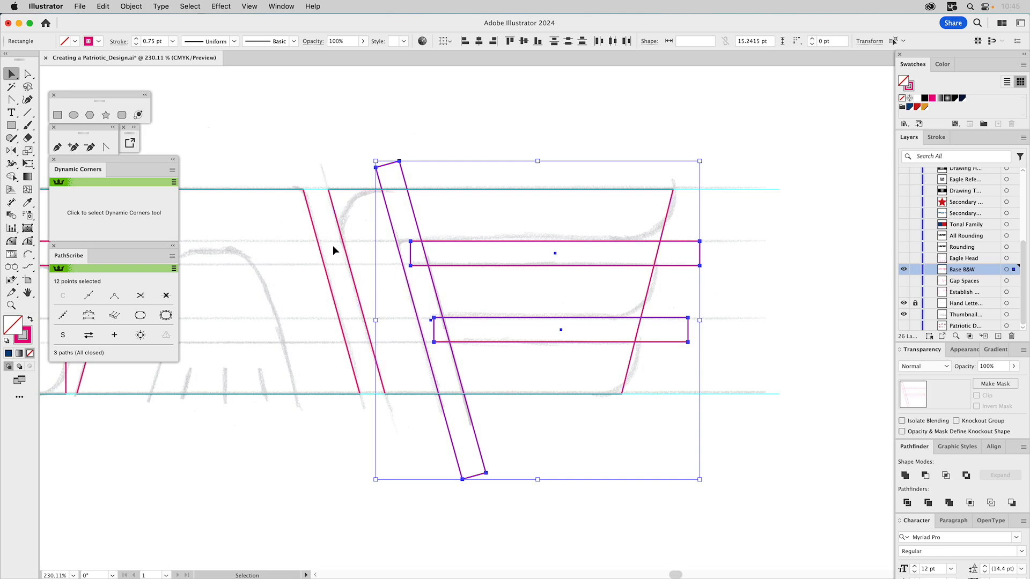
click(905, 476)
key(a)
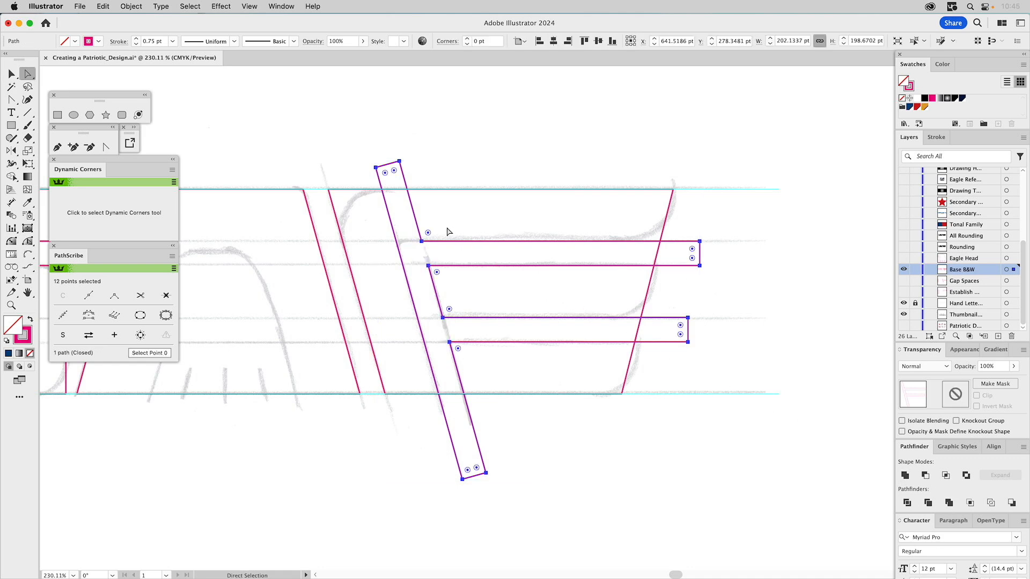
click(448, 232)
Trim the slanted bar's protruding upper end to a sharp corner with the upper horizontal bar, deleting the leftover piece
drag(421, 241, 380, 241)
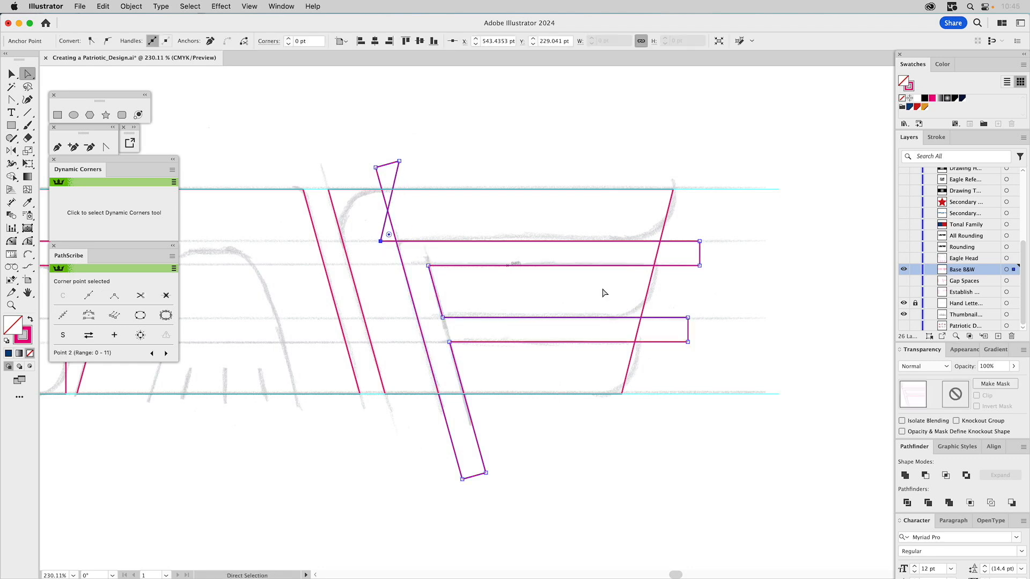
click(905, 476)
click(409, 223)
drag(402, 204, 371, 220)
key(Delete)
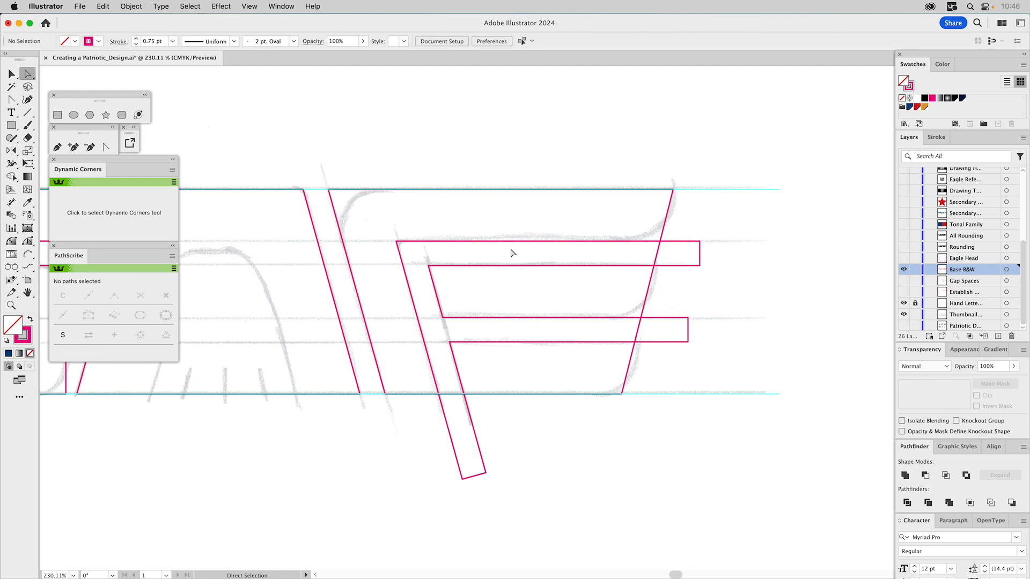
Fill the united bar shape with the orange swatch and subtract it from the E's base shape to cut the gaps
key(v)
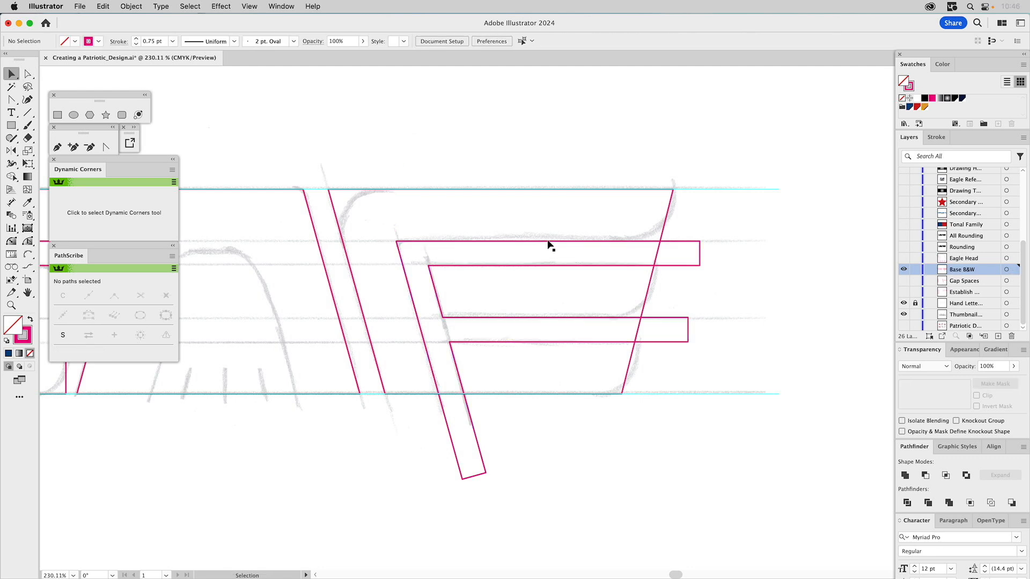
click(547, 241)
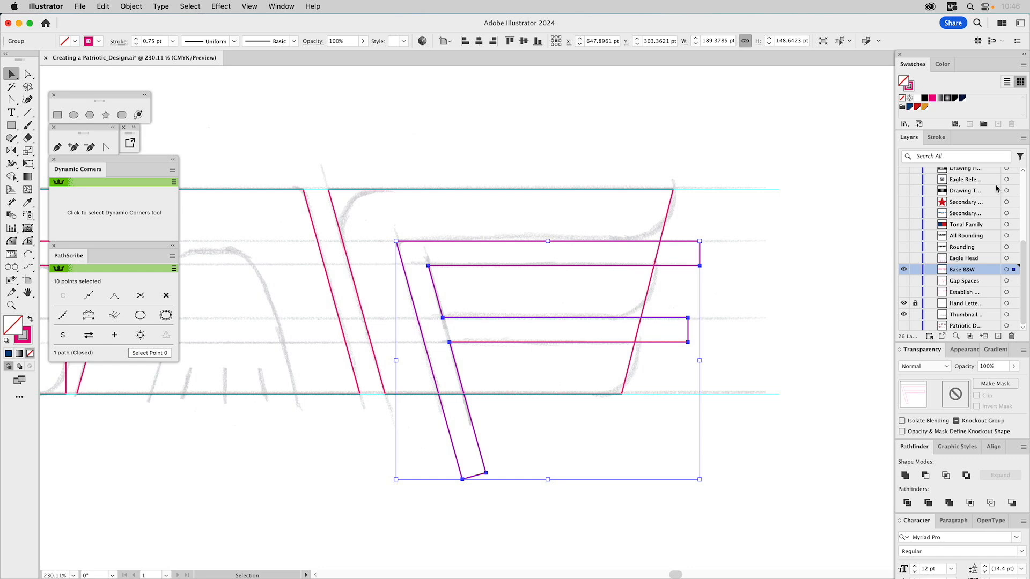
click(923, 108)
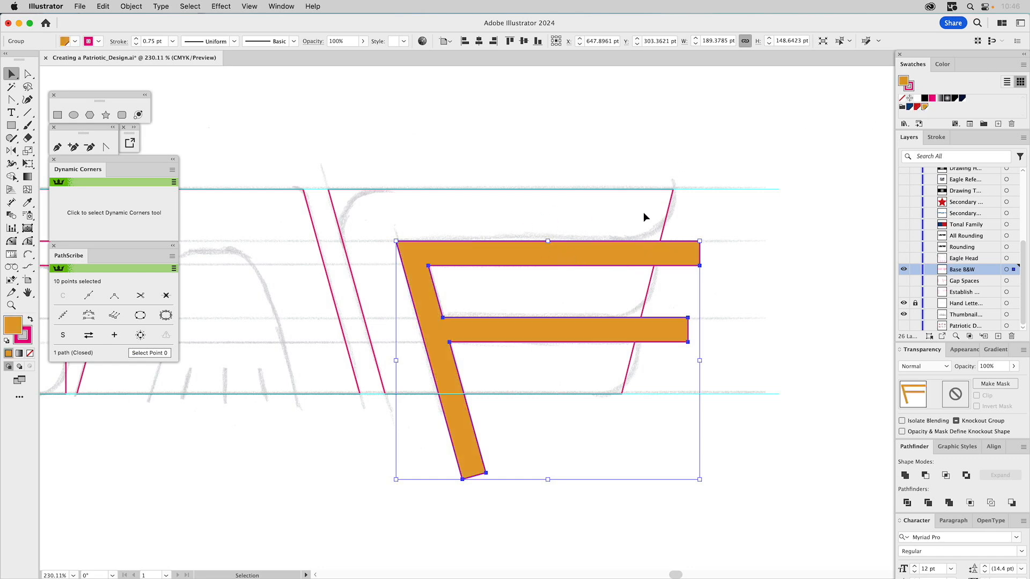
shift+click(668, 211)
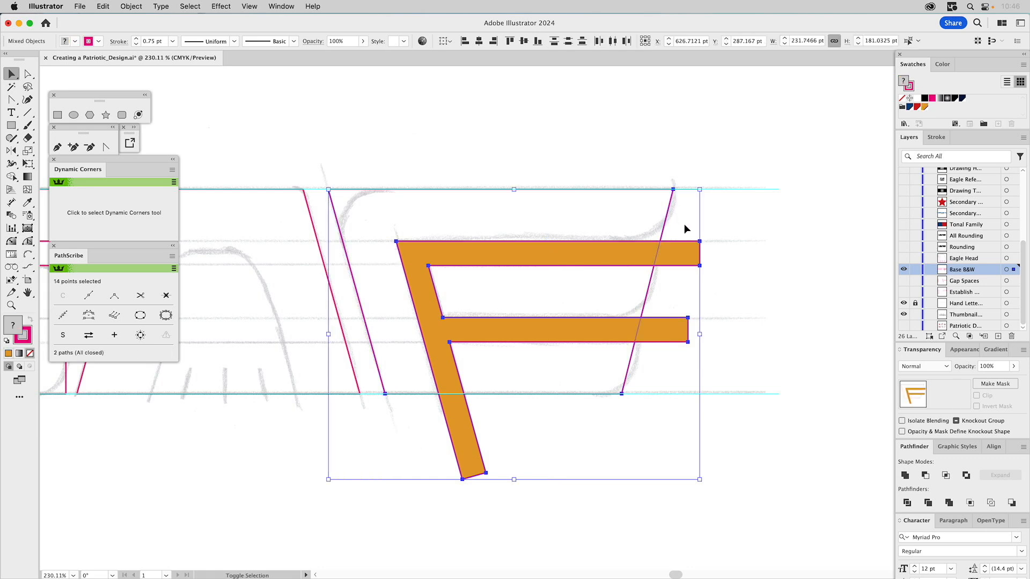
click(925, 476)
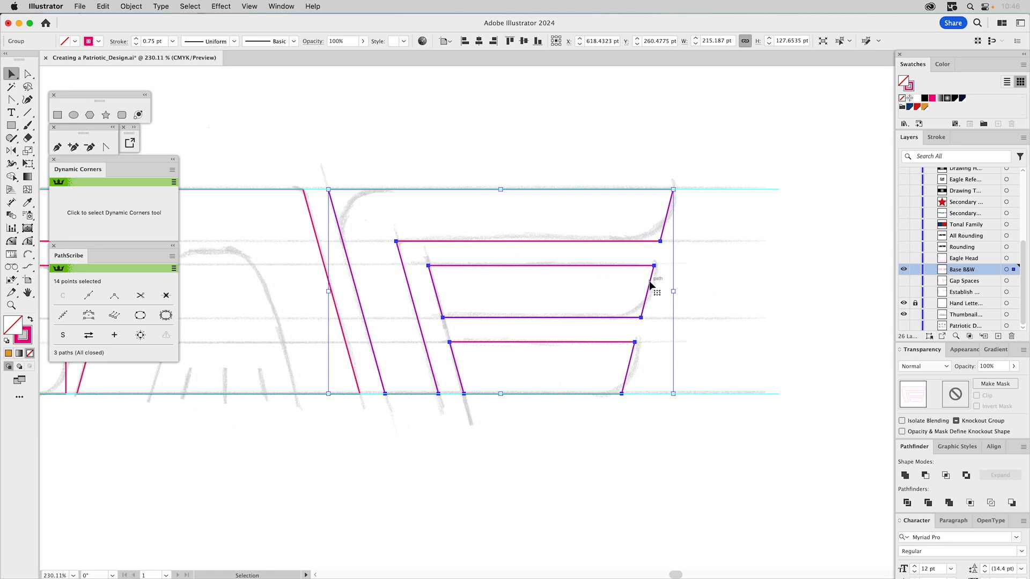
click(717, 289)
Show the Eagle Head layer with its outline inside the A
scroll(467, 260, left, 10)
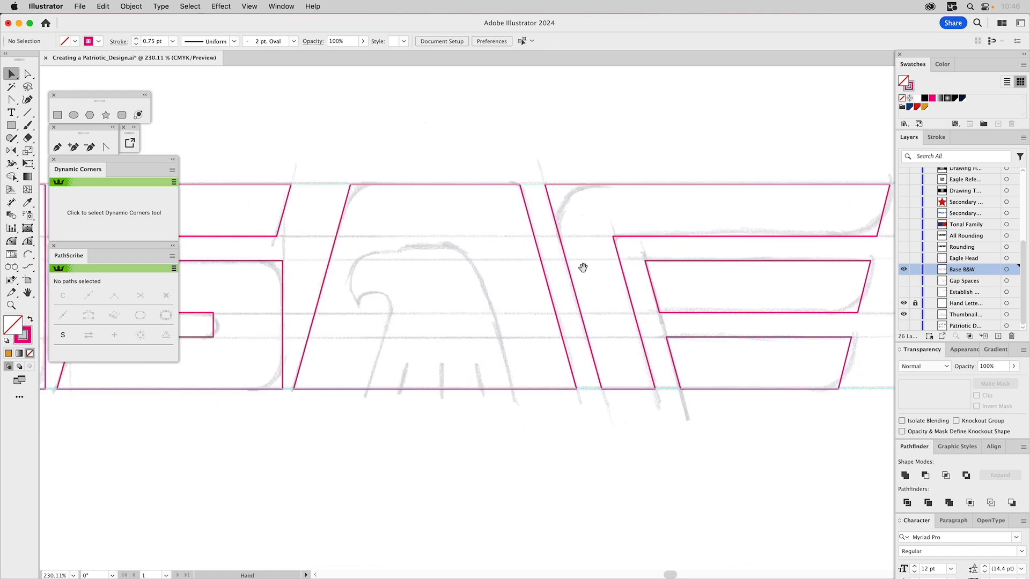
click(11, 304)
alt+click(377, 284)
alt+click(414, 293)
drag(548, 340, 501, 288)
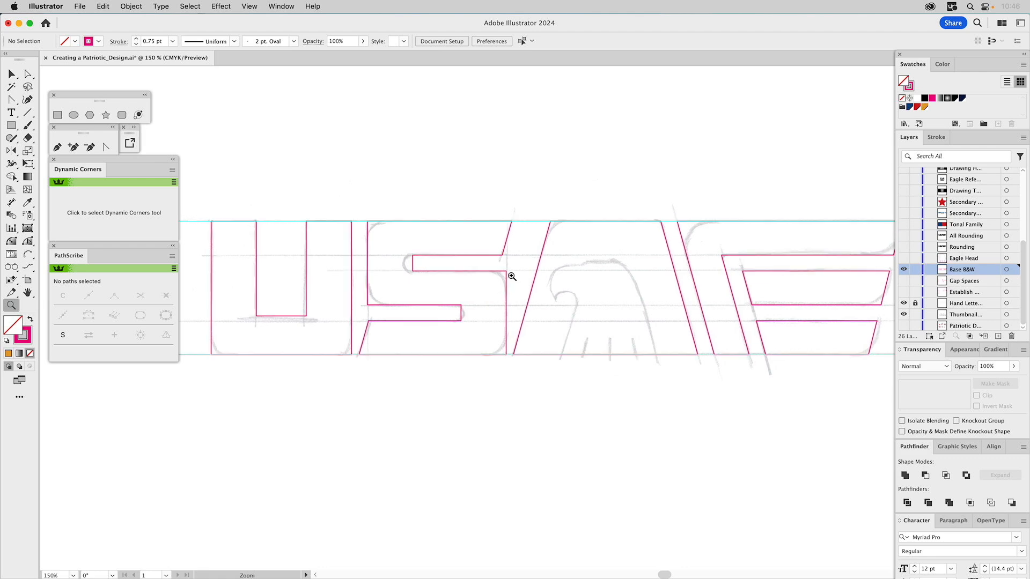
click(903, 260)
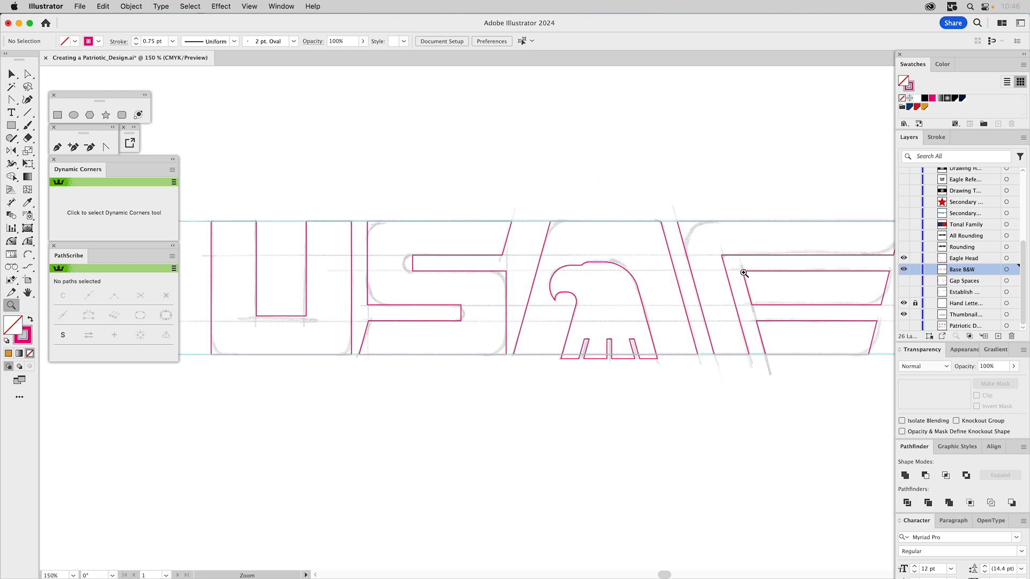
Subtract the eagle head outline from the A
key(v)
click(638, 289)
shift+click(676, 276)
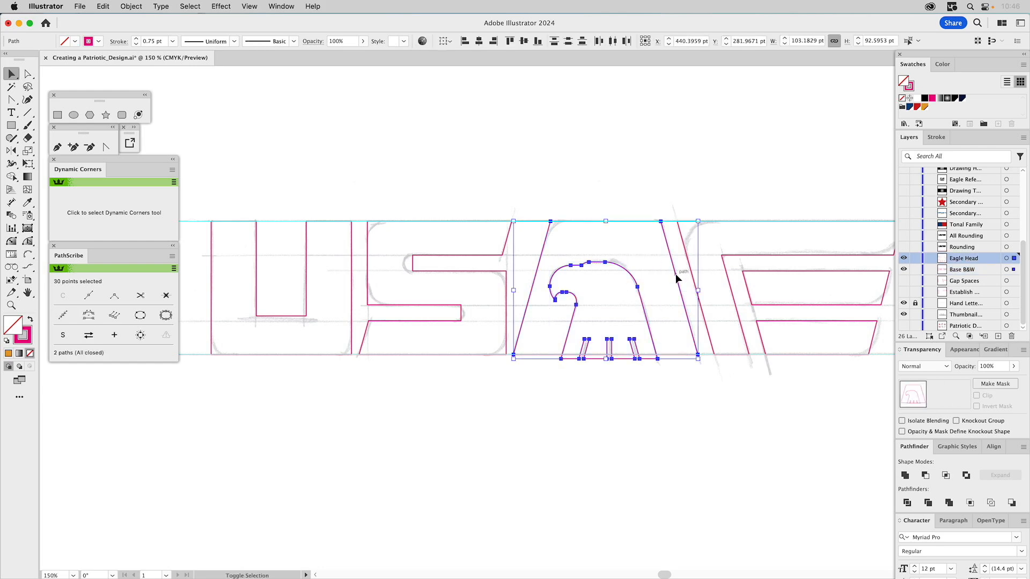
click(925, 475)
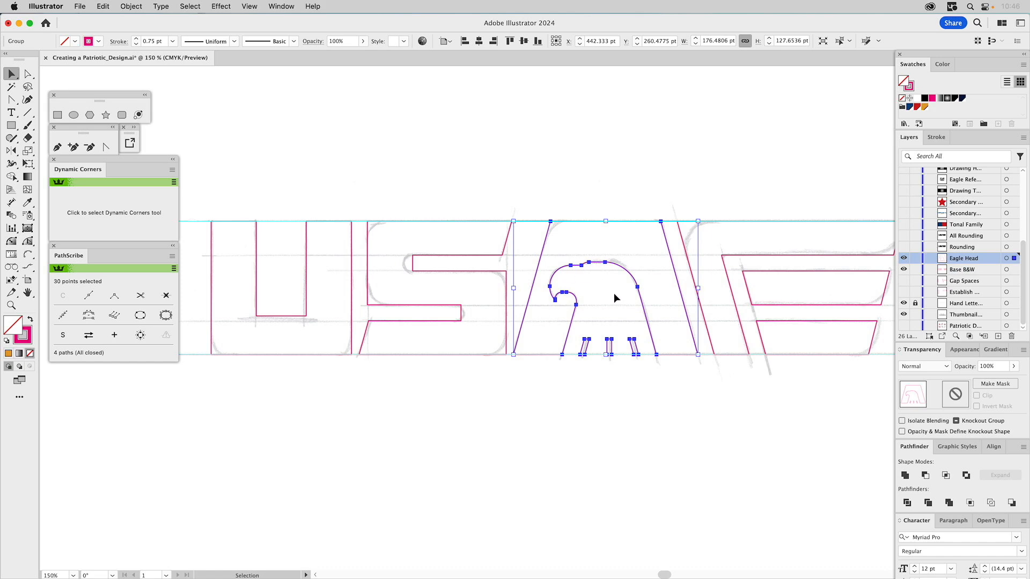
click(603, 388)
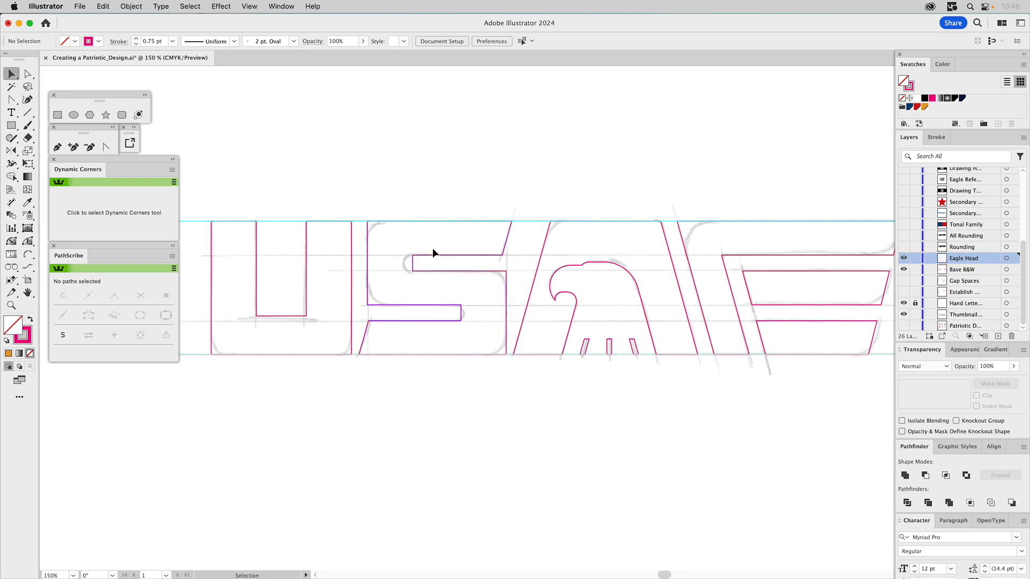
Show the Rounding layer and hide the Eagle Head, Base B&W, hand lettering and thumbnail layers
click(904, 248)
drag(904, 258, 904, 316)
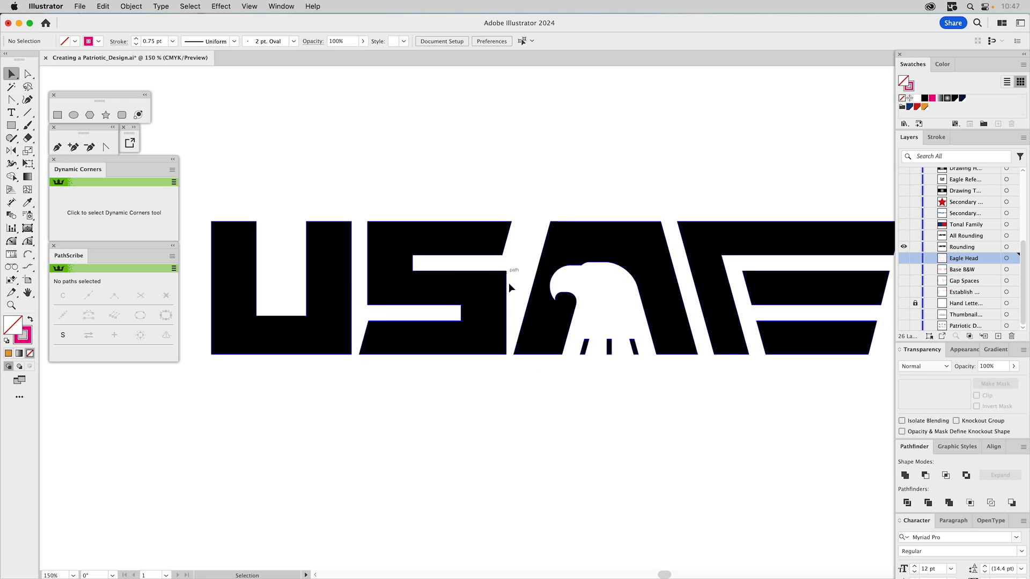
key(space)
Round together the U's two lower outer corners, the S's four outer bends, the upper-left corners of A and E, and the E's two lower-right bar corners
key(a)
click(211, 355)
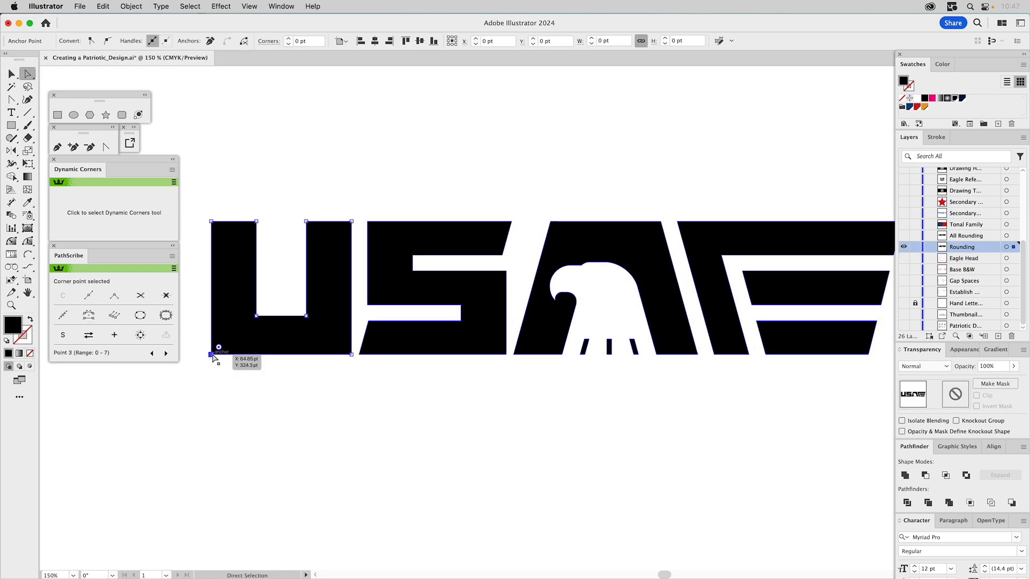
shift+click(352, 356)
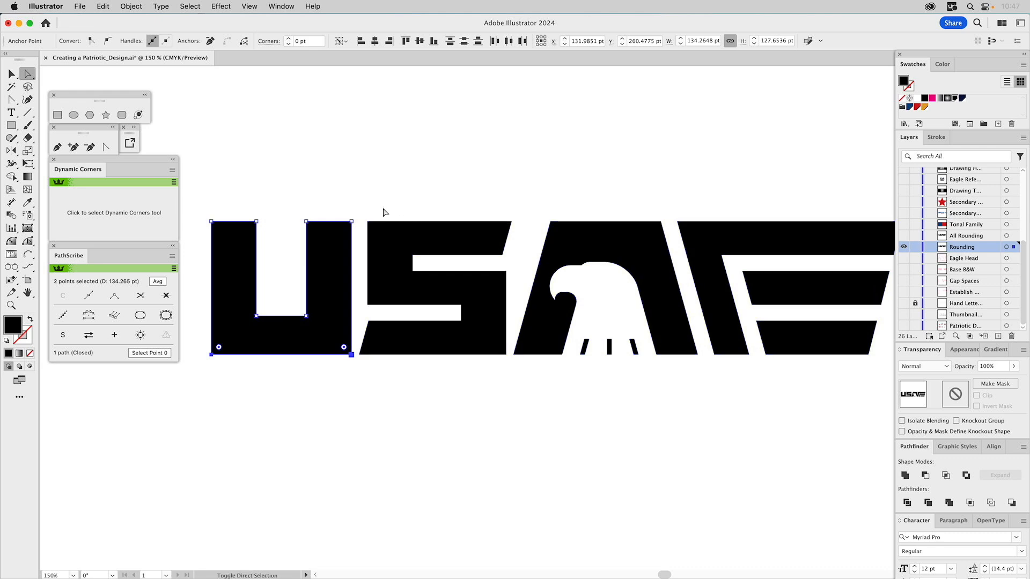
drag(377, 209, 372, 317)
drag(517, 261, 499, 280)
shift+click(505, 354)
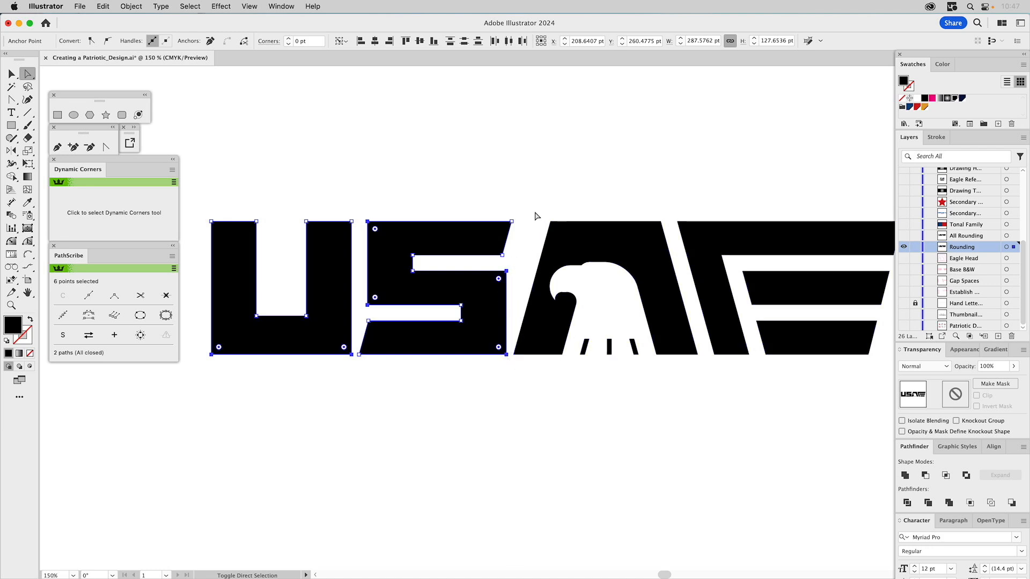
drag(538, 212, 558, 229)
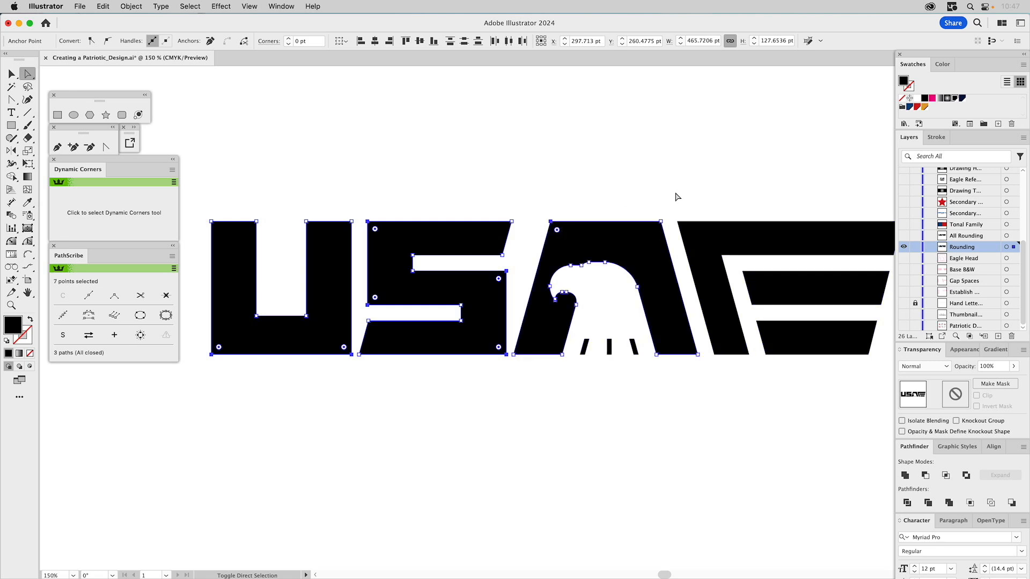
drag(670, 207, 689, 239)
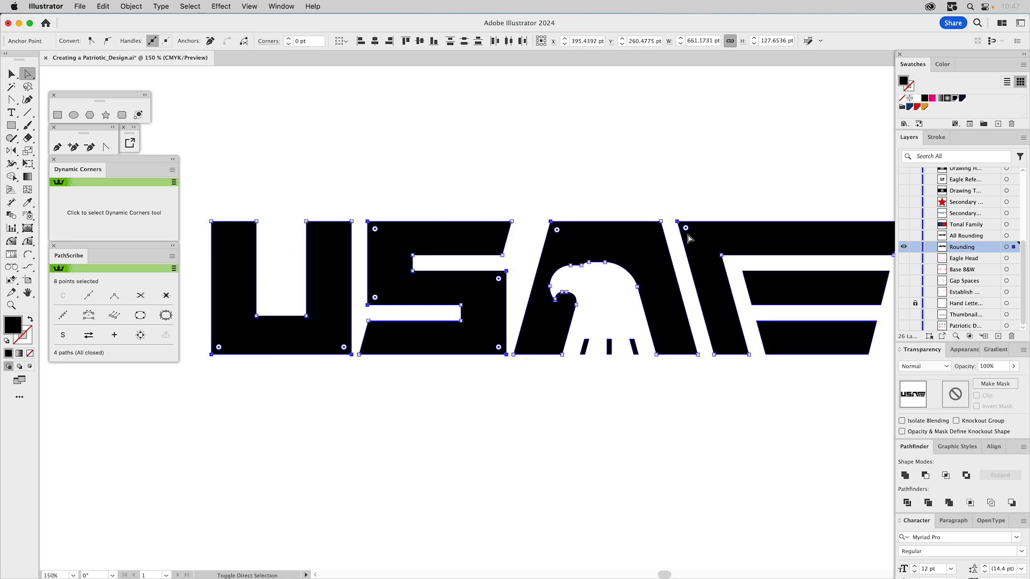
drag(888, 346, 852, 373)
drag(889, 304, 870, 318)
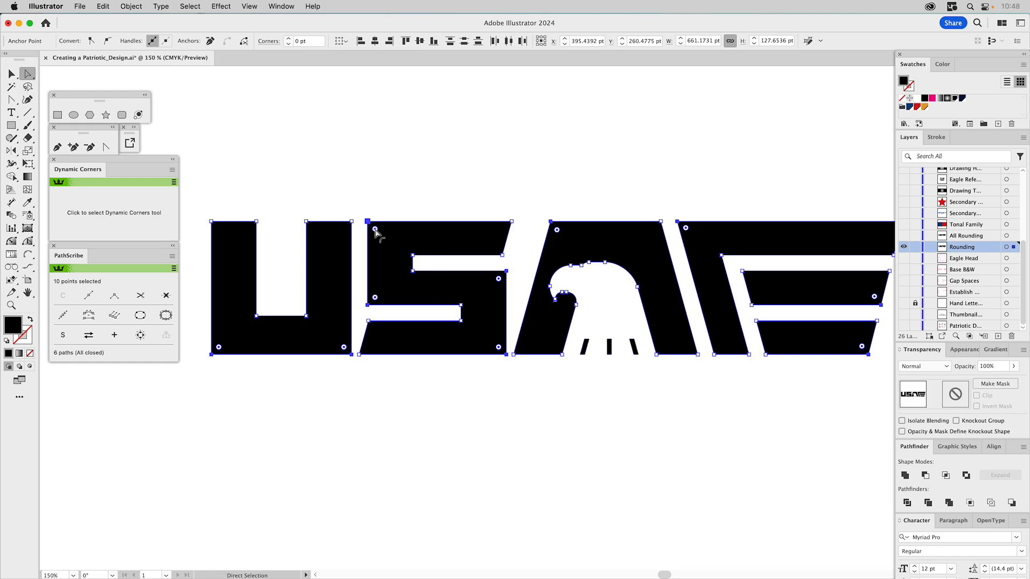
drag(375, 229, 393, 247)
click(406, 171)
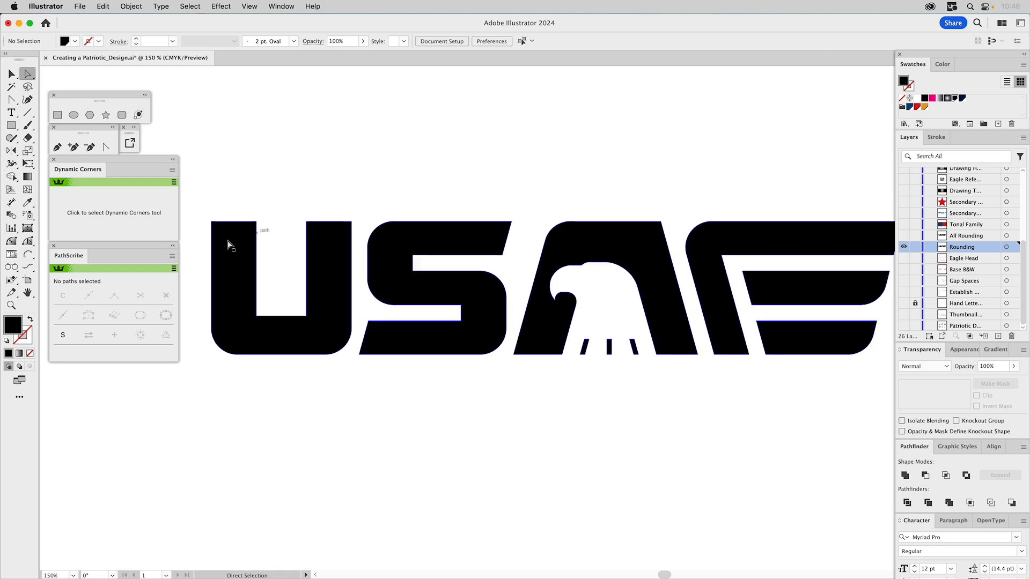
click(28, 243)
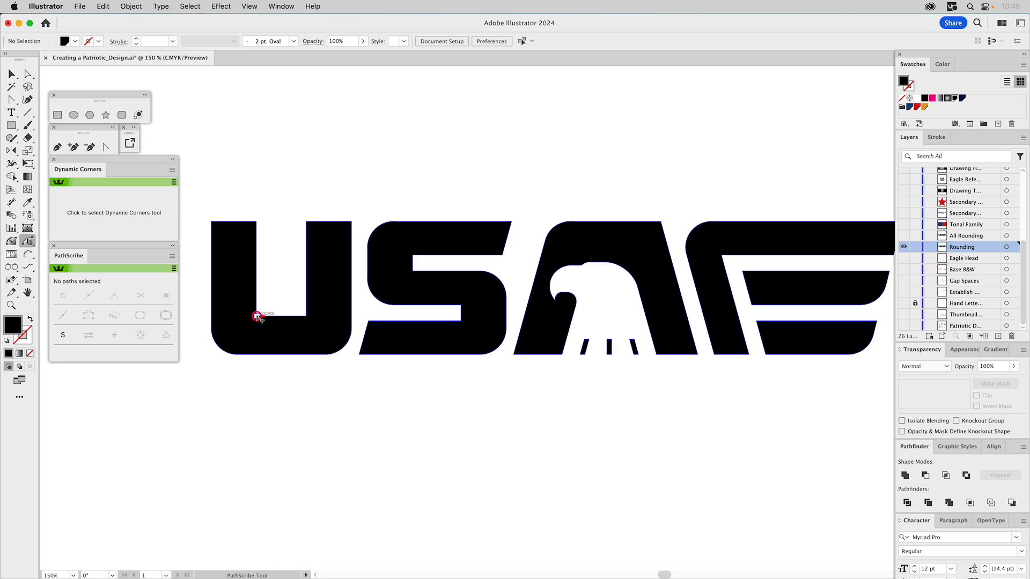
drag(256, 316, 263, 309)
key(super+z)
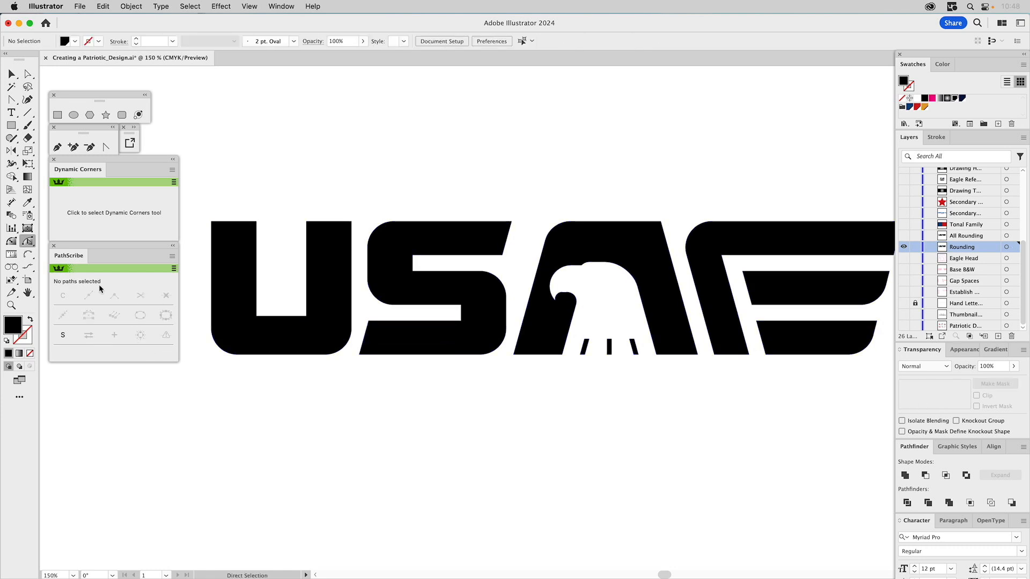
Round the U's two inner bottom corners to a 3.574 pt radius with the Dynamic Corners tool
click(11, 306)
drag(242, 265, 417, 379)
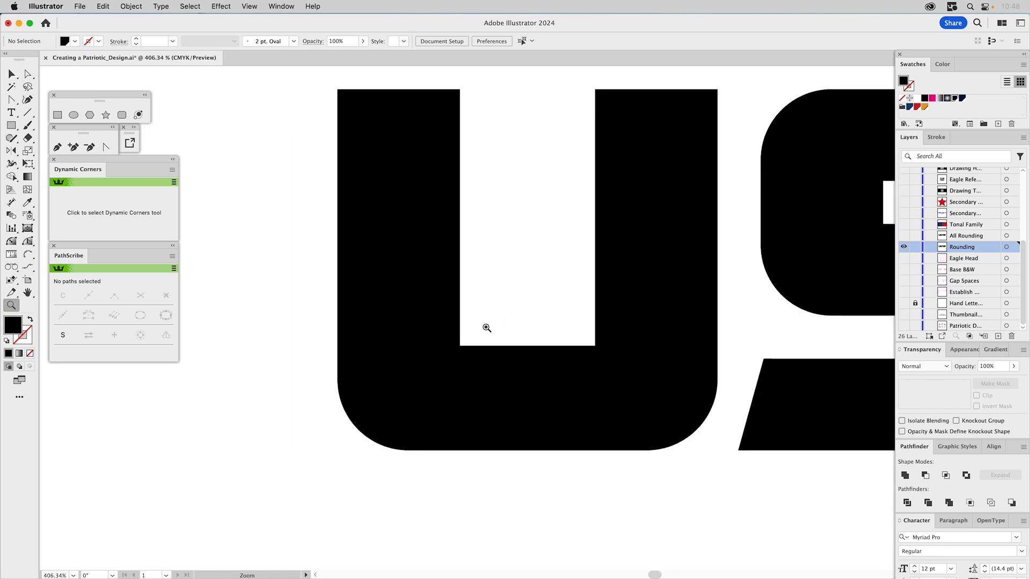
click(11, 242)
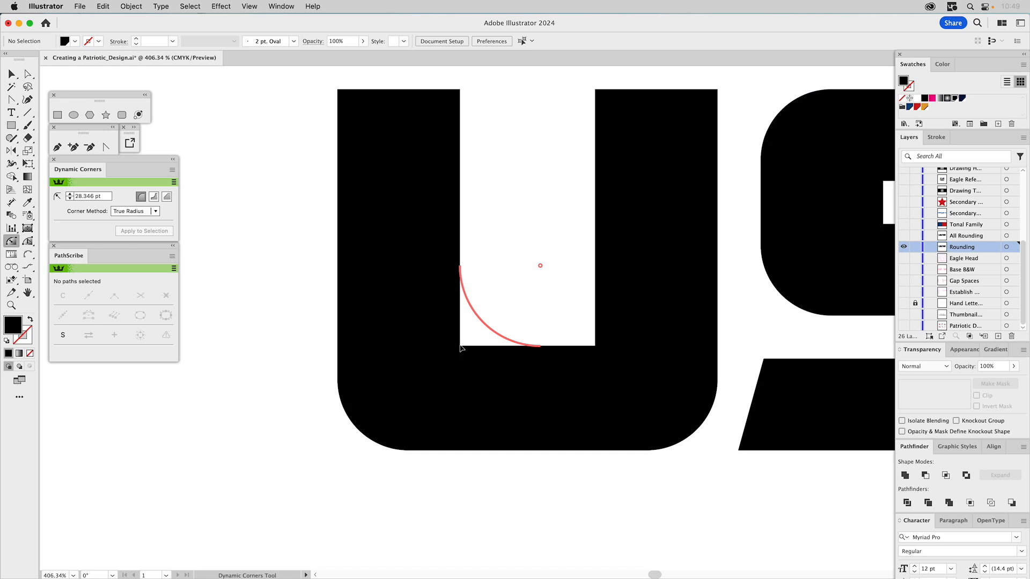
drag(461, 348, 475, 343)
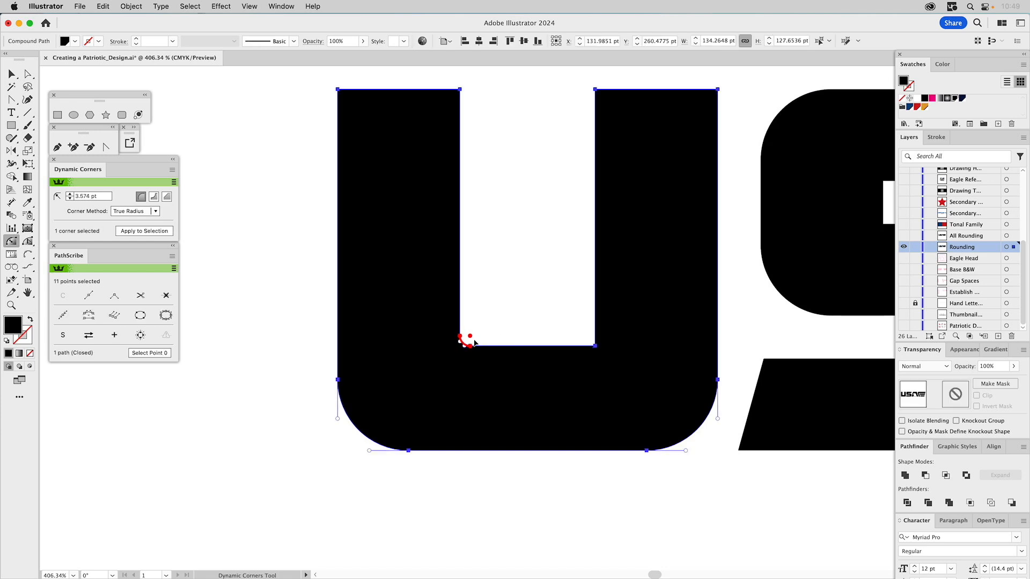
mouse_move(594, 347)
click(594, 347)
Round the four inner corners of the S's two slots to 3.574 pt
drag(721, 289, 285, 301)
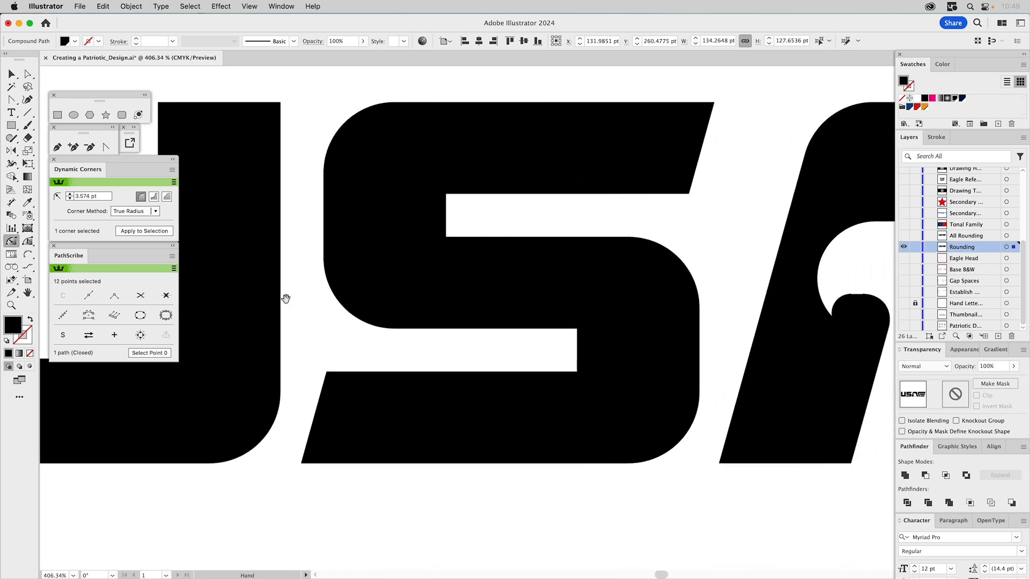
click(578, 331)
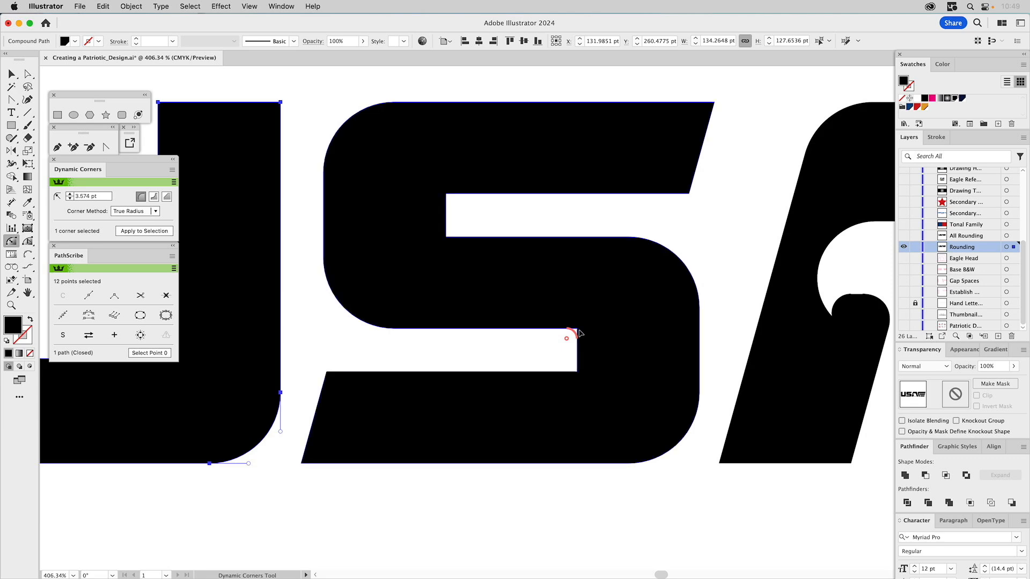
click(578, 371)
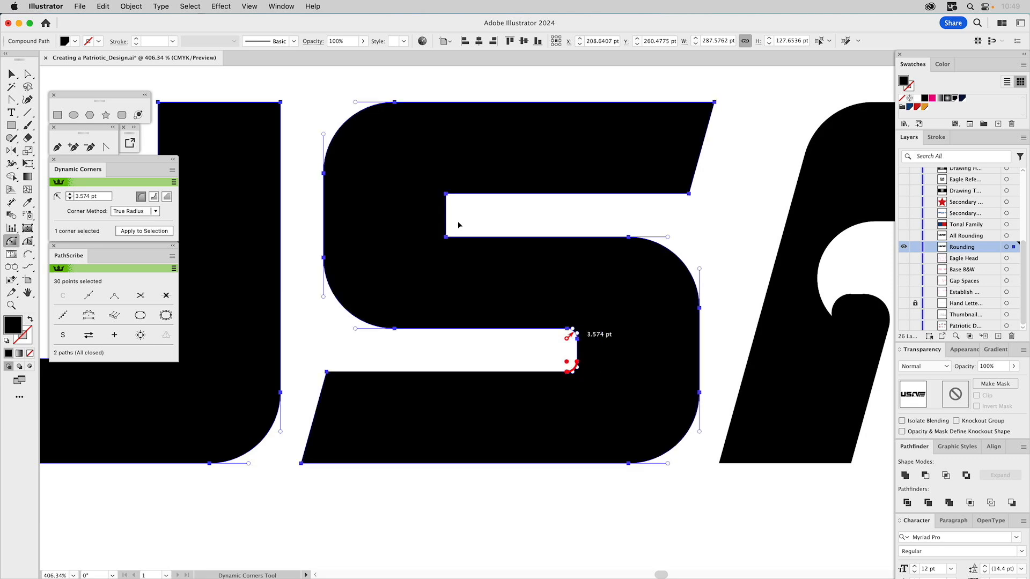
click(448, 237)
click(448, 197)
Round the E's inner upper-left corner and the upper-left corners of its two lower bars to 3.574 pt
drag(688, 243, 229, 253)
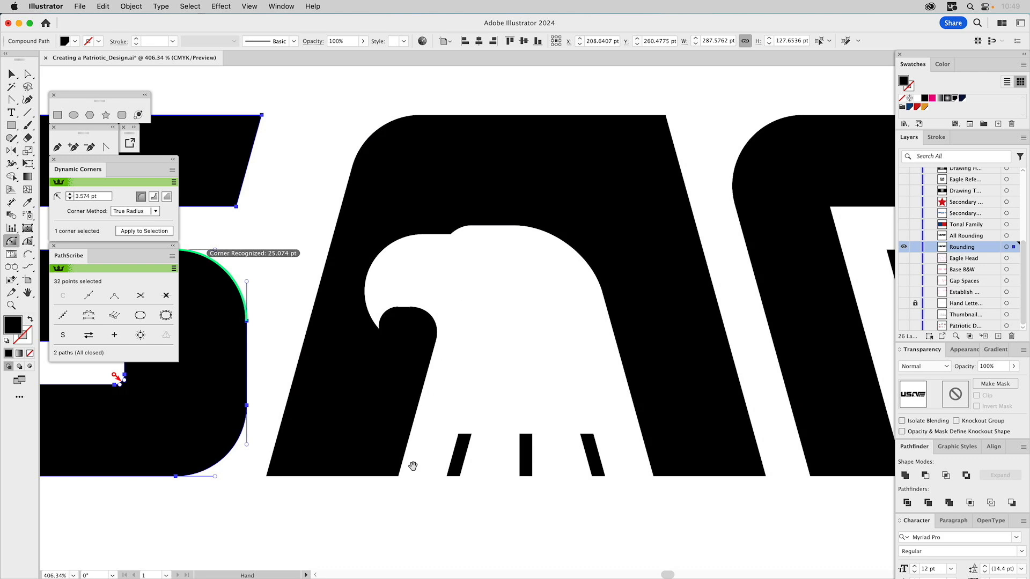
drag(706, 349, 360, 364)
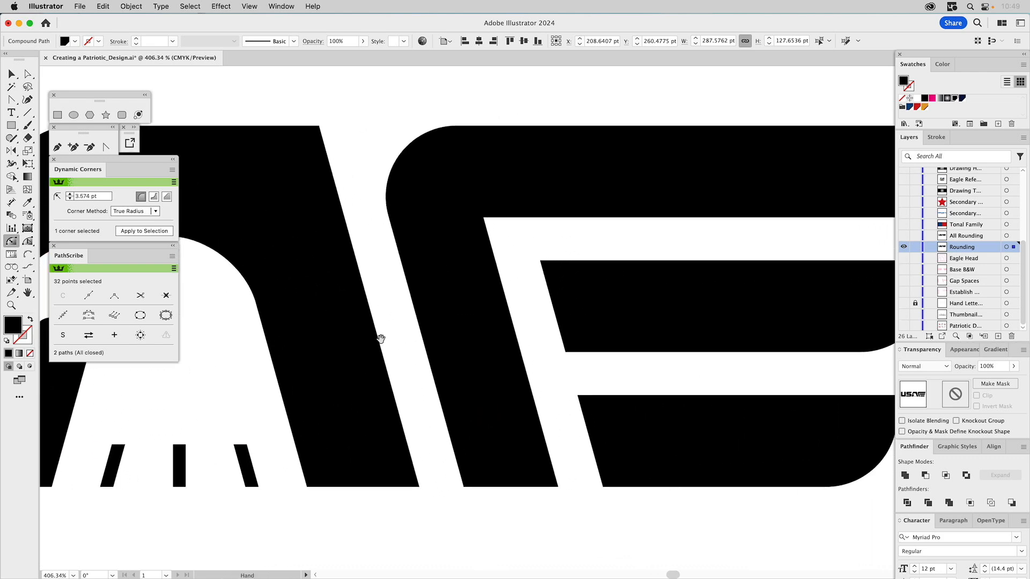
click(484, 220)
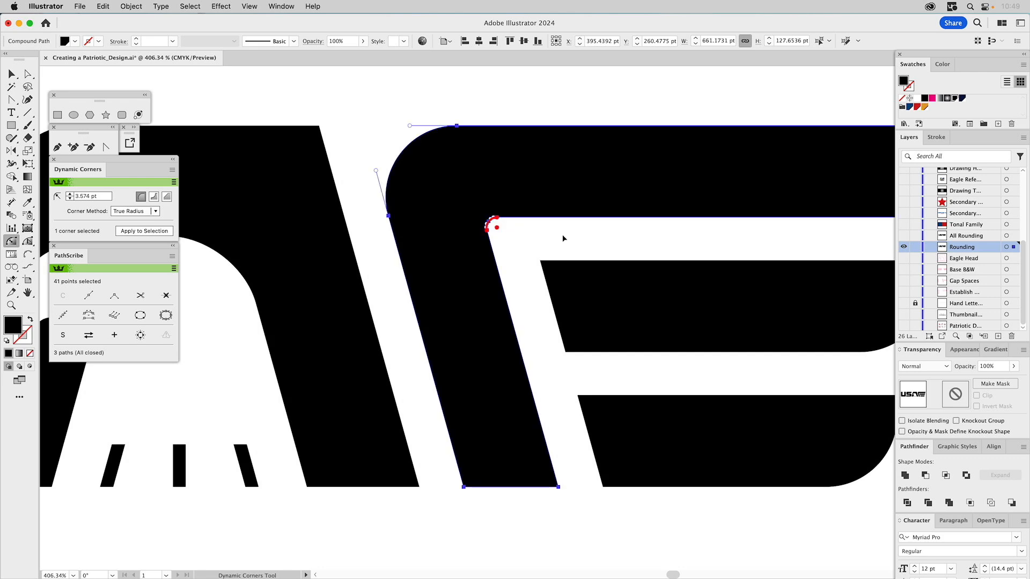
shift+click(542, 263)
shift+click(581, 397)
Round the inner bottom corners of the A's two legs and the lower-right corner of the E's stem to 10.448 pt
key(space)
drag(462, 338, 377, 224)
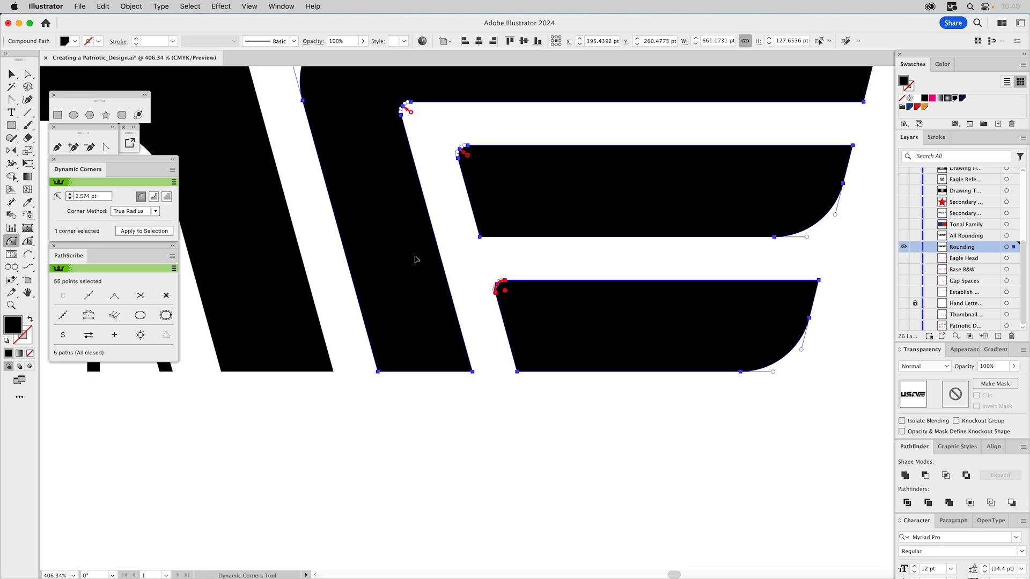
key(space)
drag(258, 281, 664, 260)
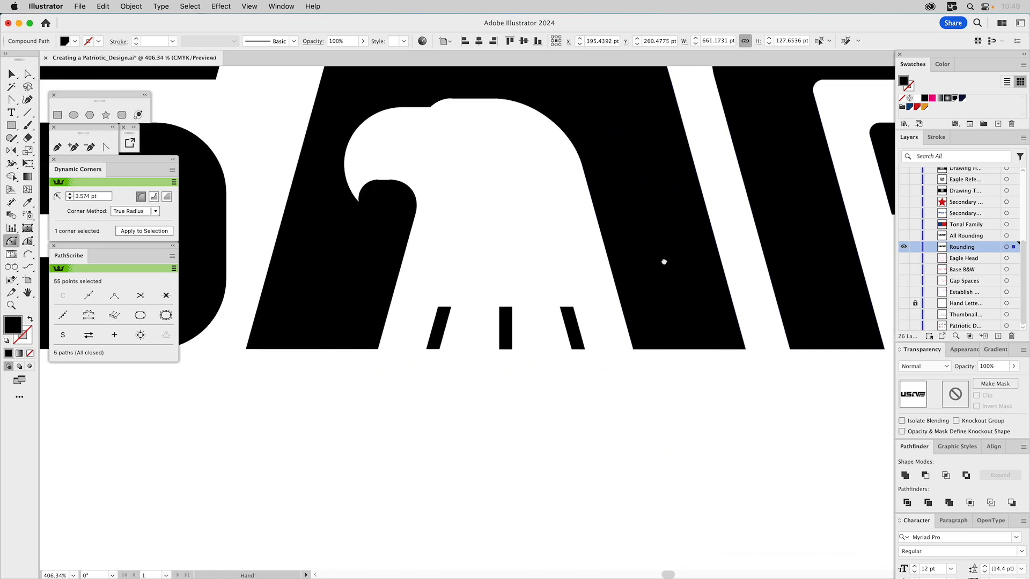
drag(379, 347, 374, 310)
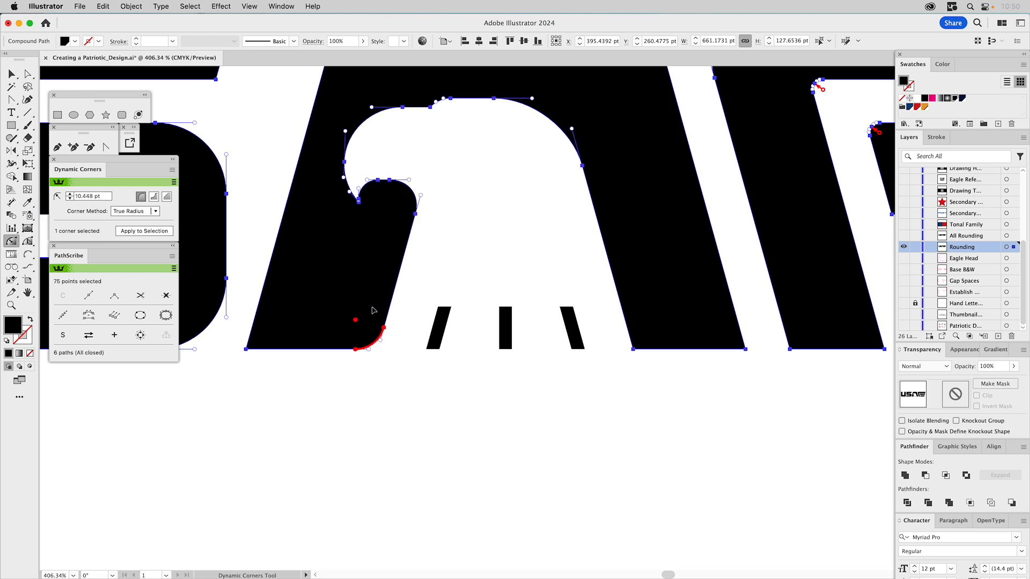
shift+click(632, 349)
drag(724, 367, 453, 386)
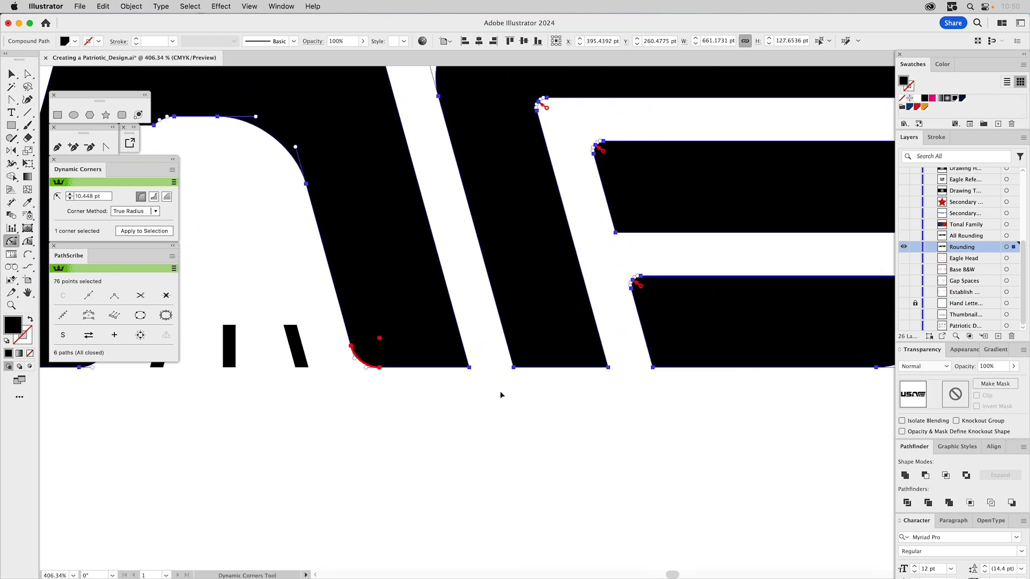
click(608, 367)
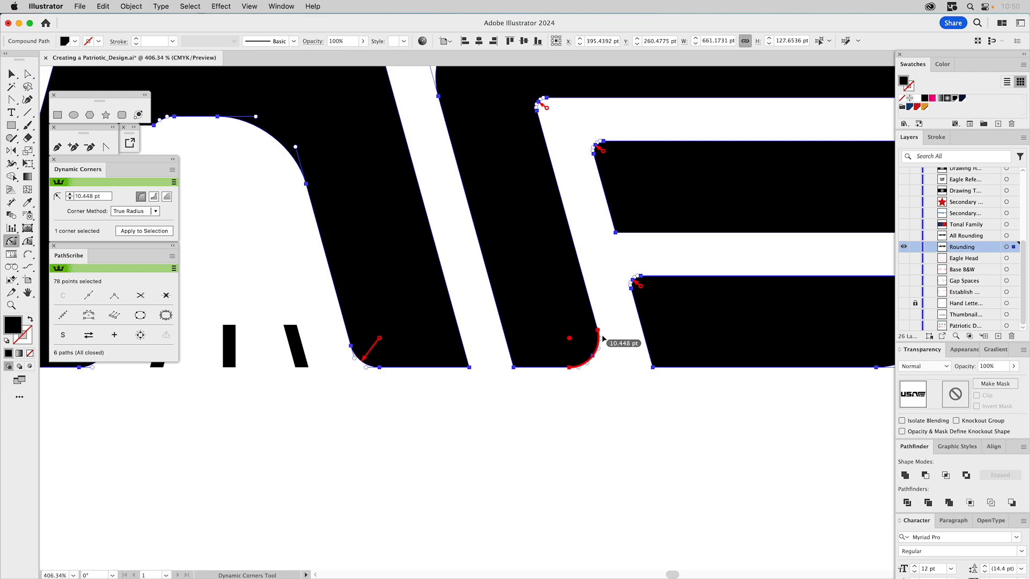
Reuse the S's 3.574 pt radius to round its upper arm's lower-right corner and its lower arm's upper-left corner
drag(383, 266, 621, 327)
drag(513, 249, 798, 324)
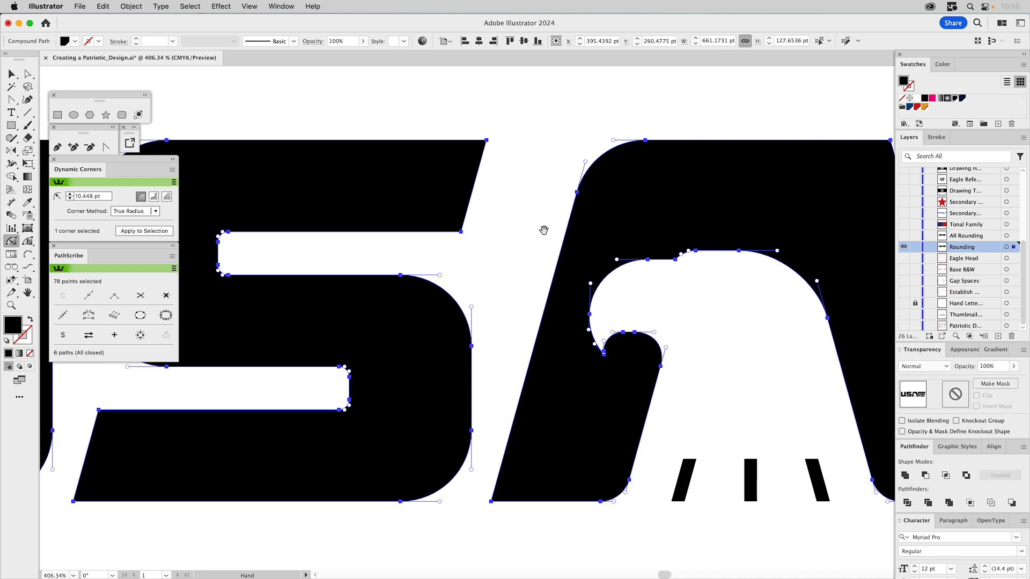
mouse_move(223, 235)
click(223, 235)
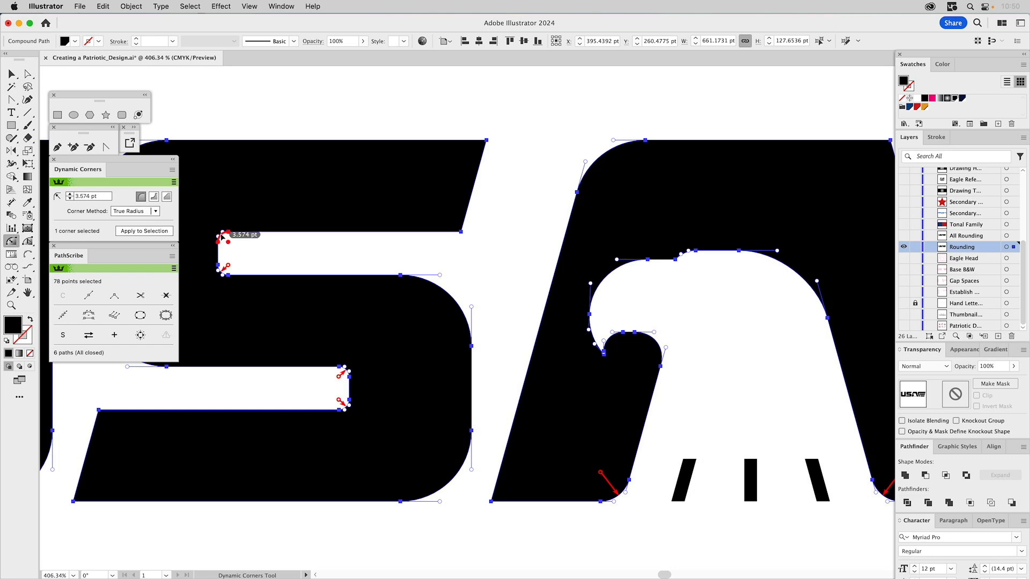
click(461, 233)
scroll(449, 243, left, 5)
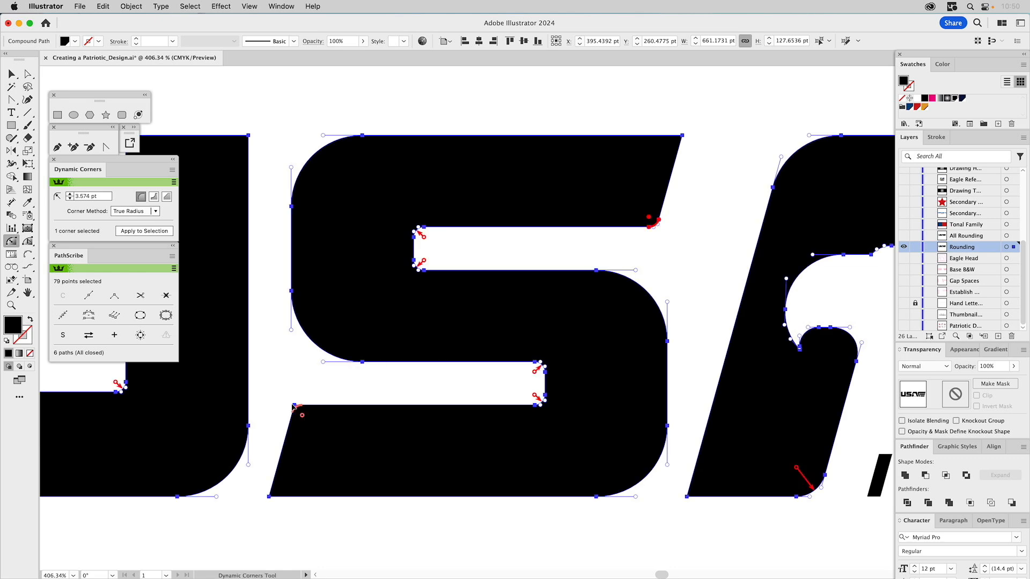
click(294, 406)
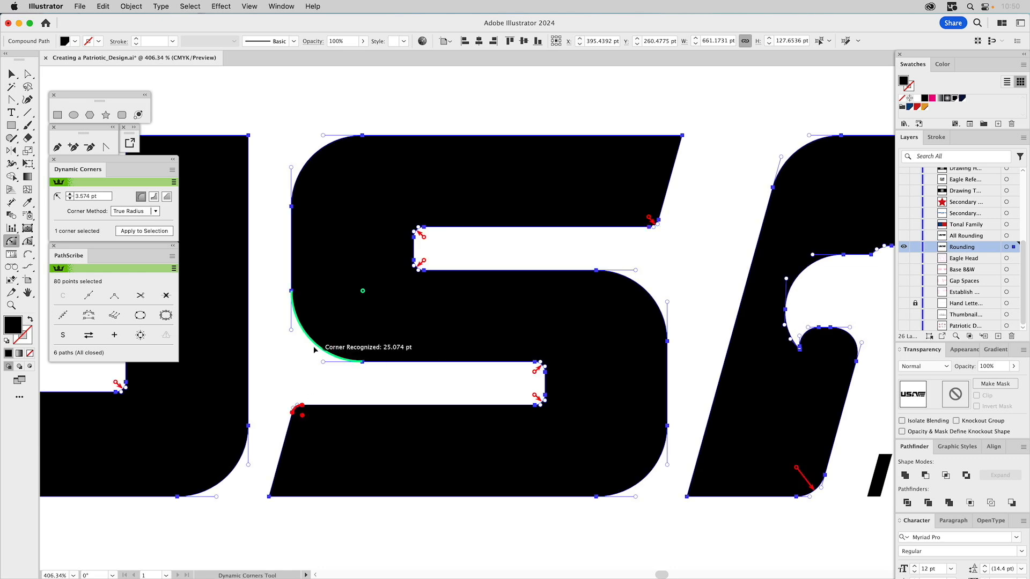
Round the inner top corners of the U's two stems and the A's upper-right corner to 3.574 pt
scroll(313, 346, left, 10)
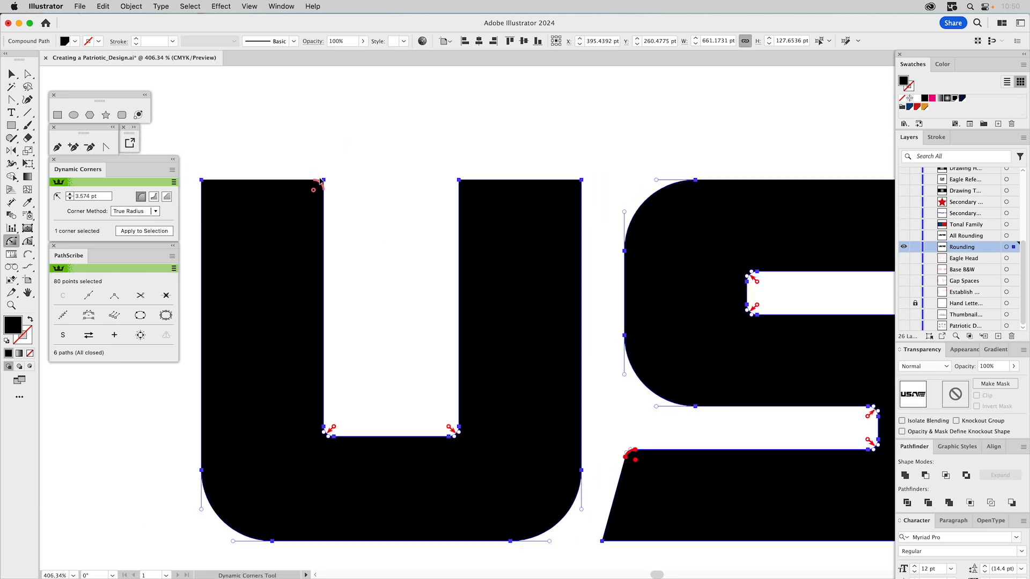
click(319, 181)
click(458, 182)
drag(701, 315, 213, 287)
drag(560, 297, 324, 283)
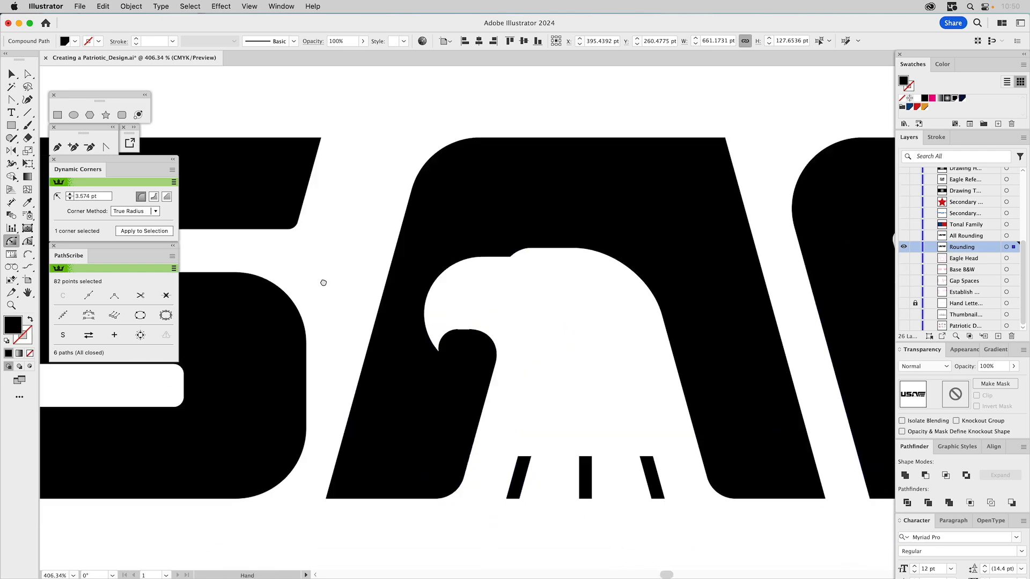
mouse_move(571, 137)
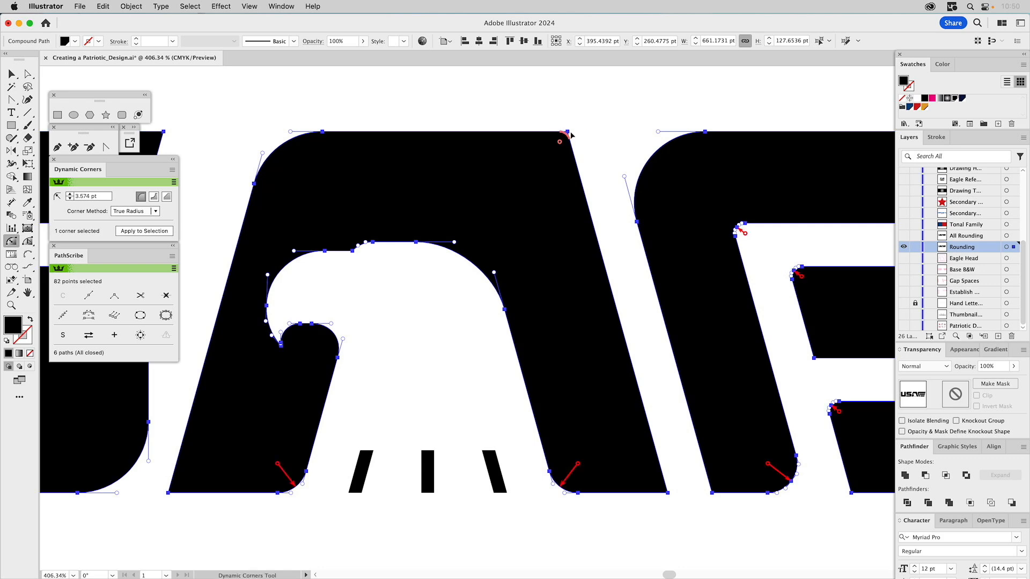
click(570, 135)
Round the lower-right corner of the E's top bar to 25.074 pt and all three bars' upper-right tips to 1.627 pt
drag(680, 209, 259, 234)
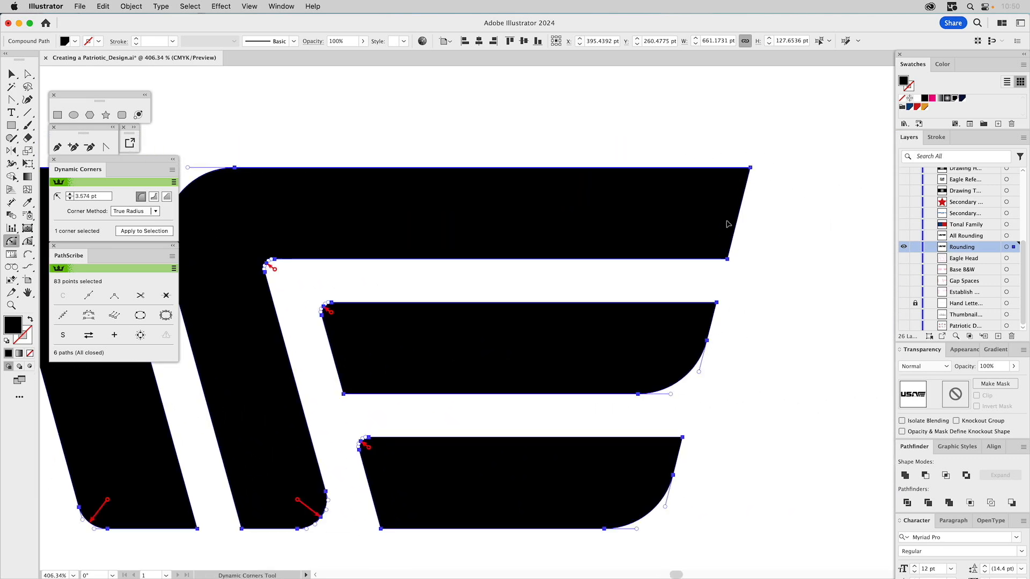
click(694, 370)
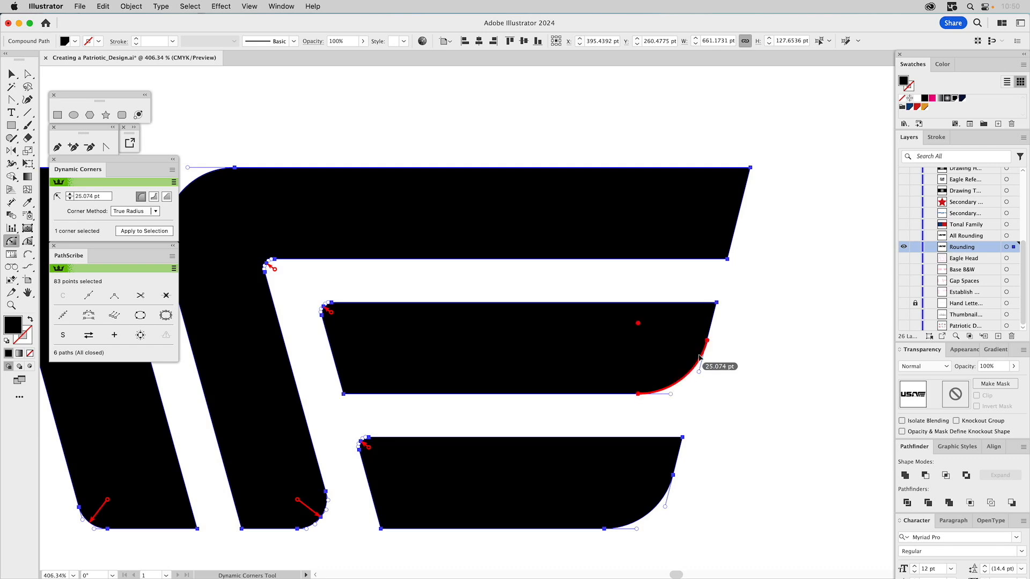
click(729, 263)
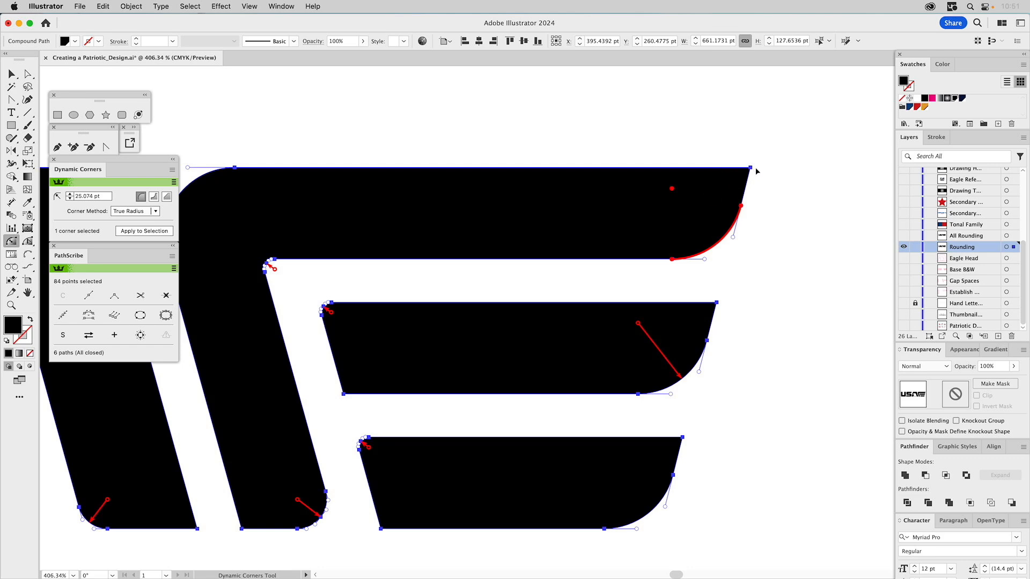
drag(750, 169, 751, 180)
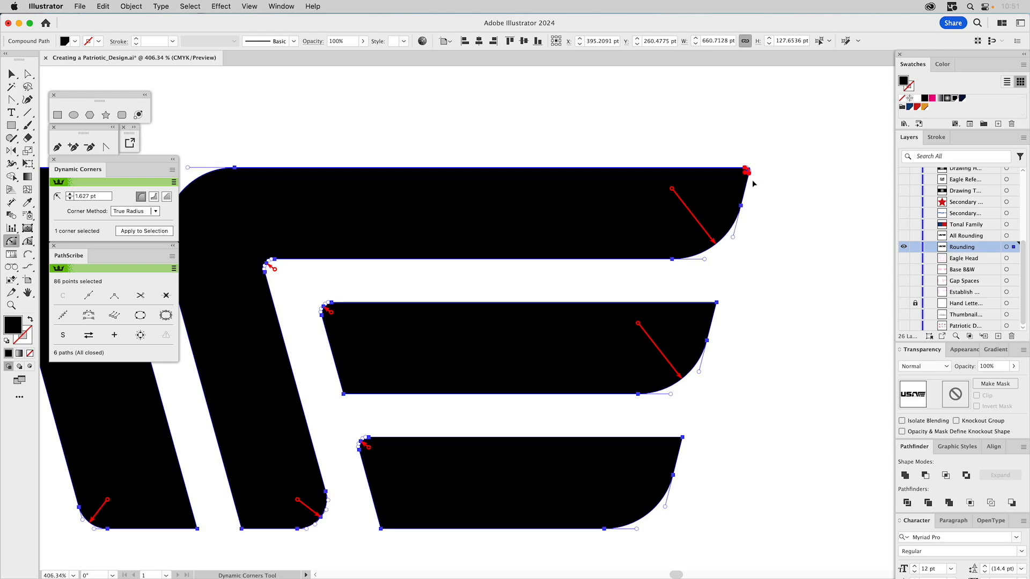
click(718, 304)
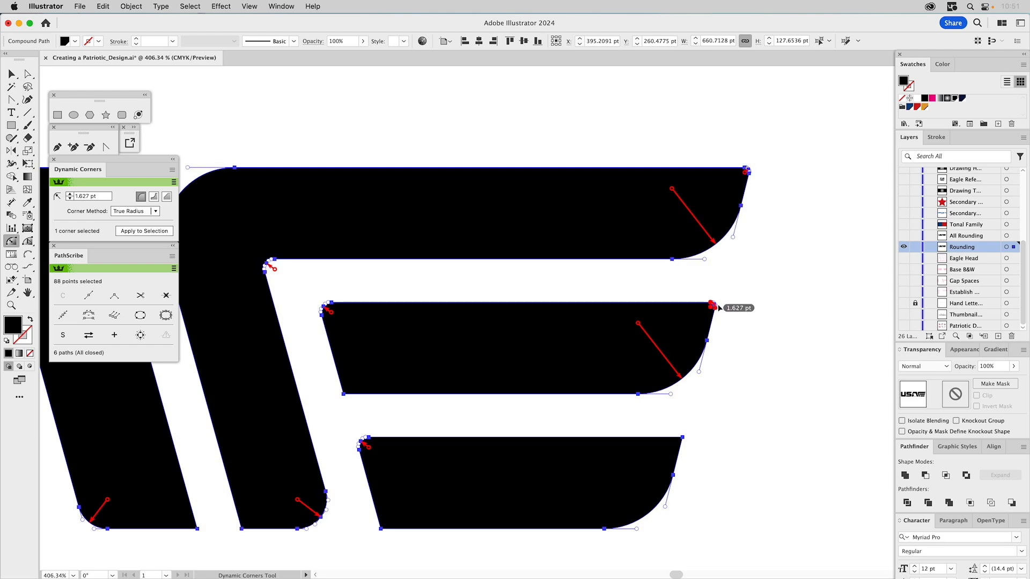
click(683, 440)
Round the lower-left corners of the E's bottom bar and stem and the A's two outer bottom corners to 1.627 pt
drag(526, 421, 750, 337)
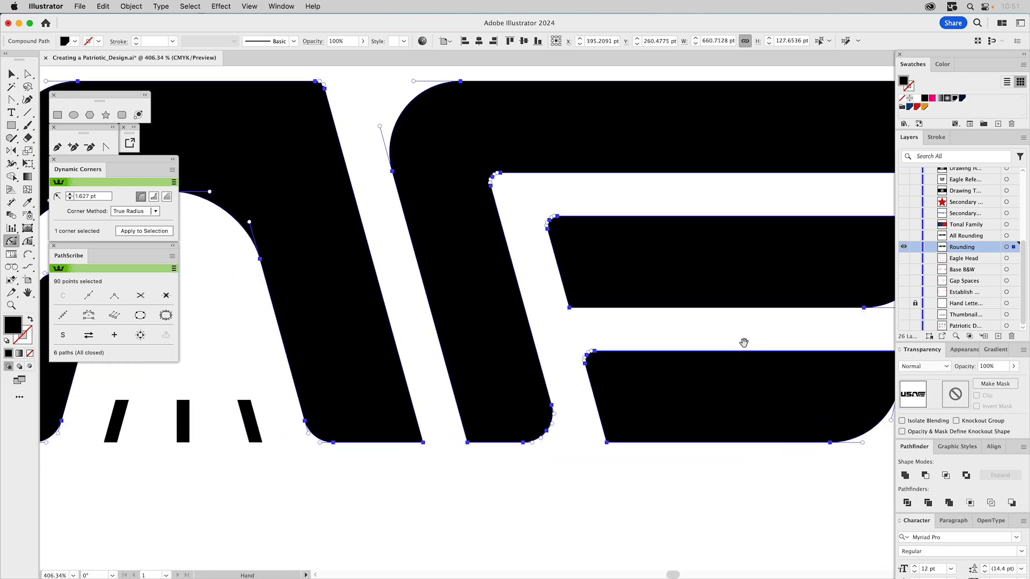
click(608, 443)
shift+click(468, 443)
shift+click(423, 441)
drag(423, 441, 663, 395)
drag(444, 399, 551, 406)
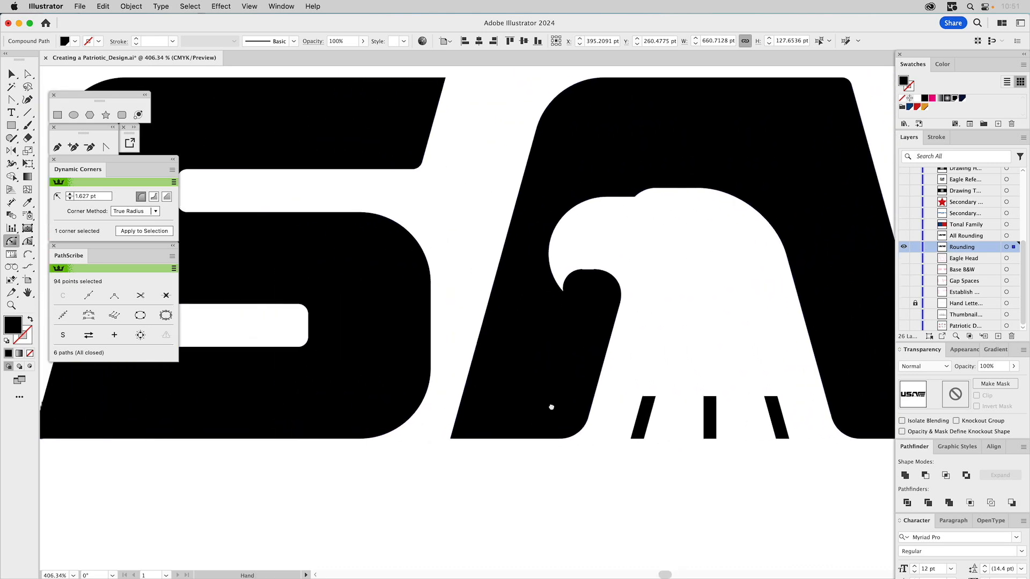
shift+click(451, 440)
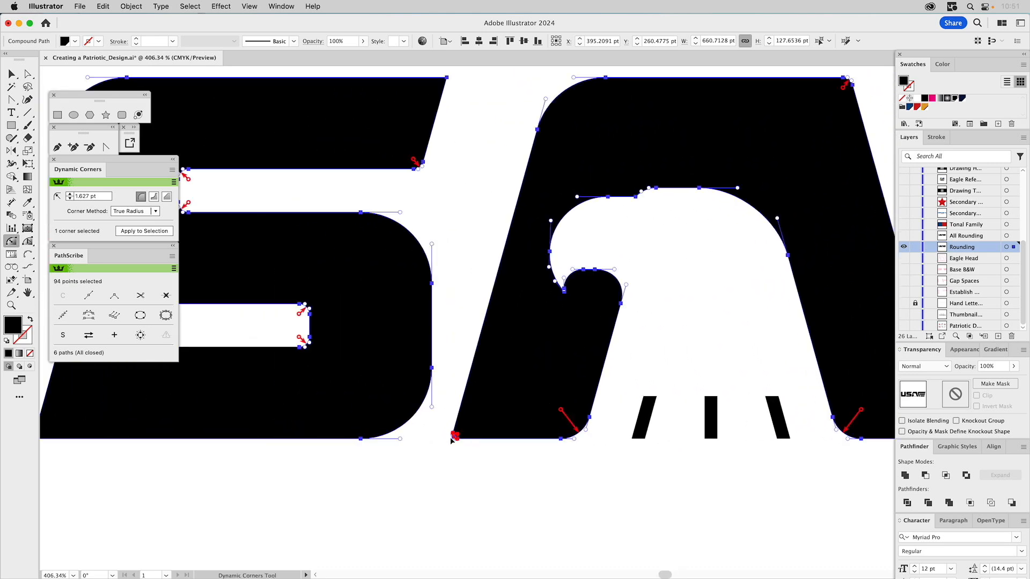
Round the S's upper-right and lower-left tips and the U's two outer top corners to 1.627 pt
drag(427, 416, 643, 455)
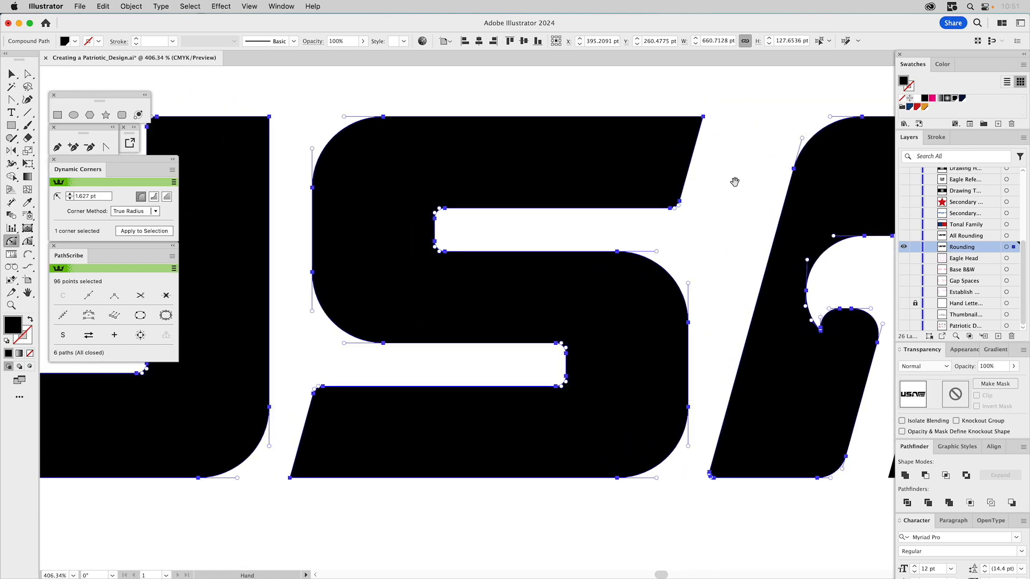
shift+click(702, 120)
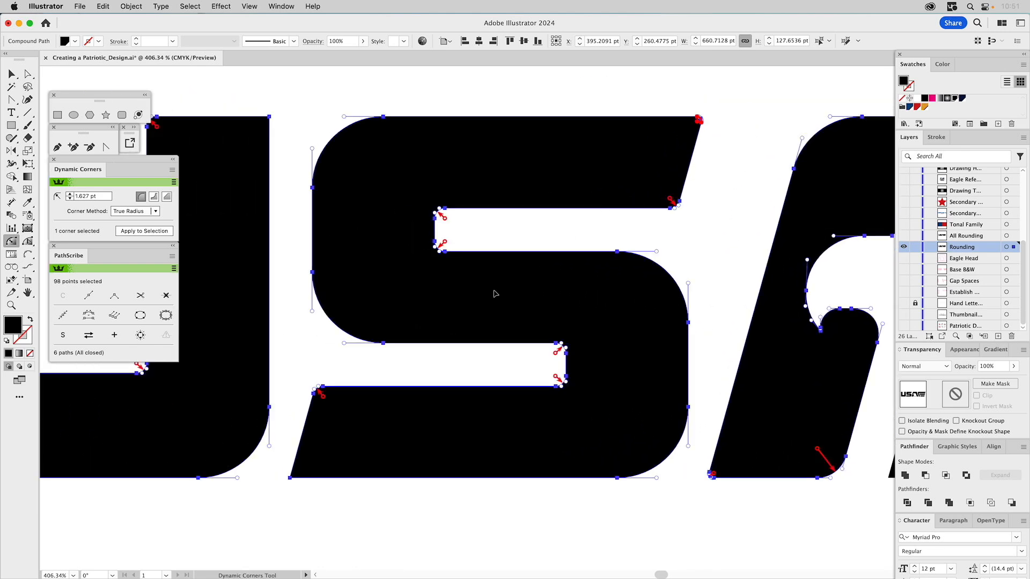
shift+click(291, 476)
drag(306, 322, 602, 338)
shift+click(191, 130)
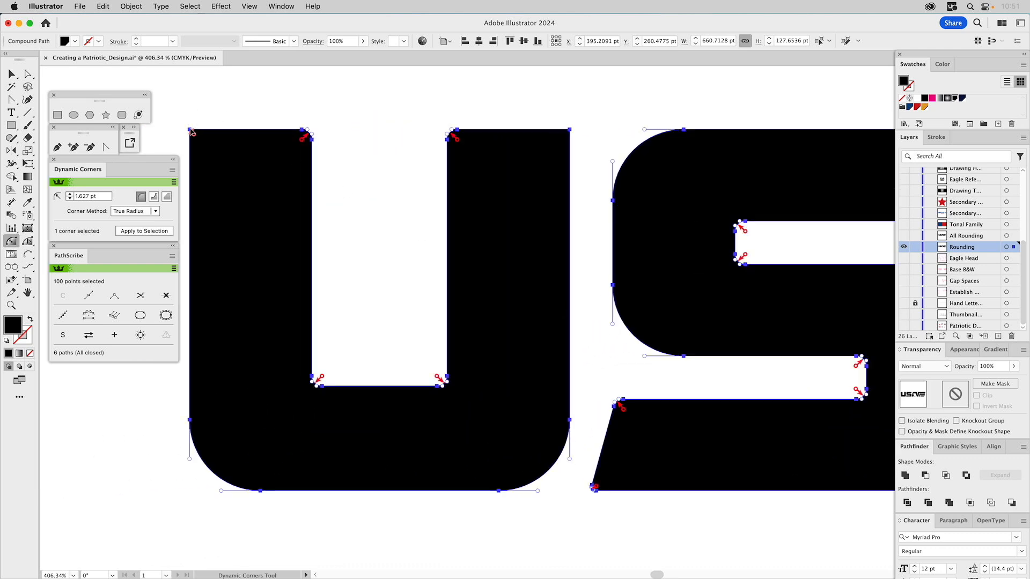
click(570, 132)
key(v)
click(616, 108)
Slightly round the tip of the eagle's beak in the A's cutout with the Dynamic Corners tool
drag(768, 169, 423, 154)
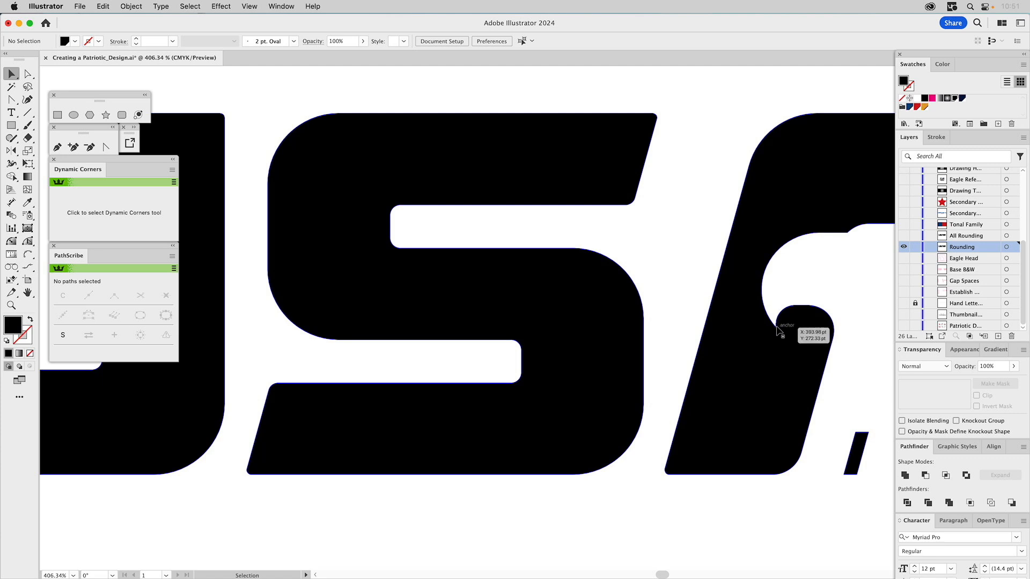
click(10, 240)
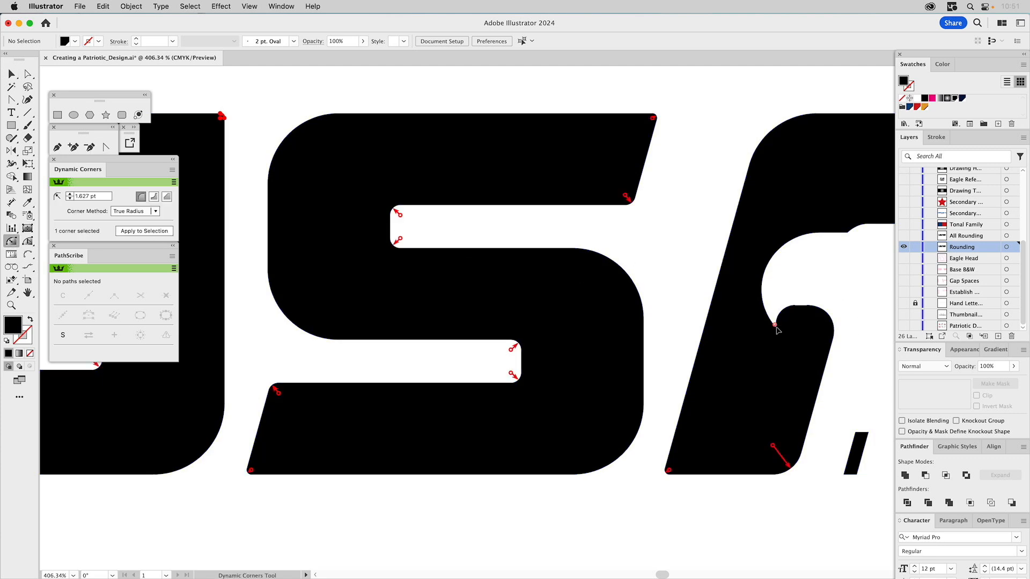
drag(776, 328, 783, 320)
key(v)
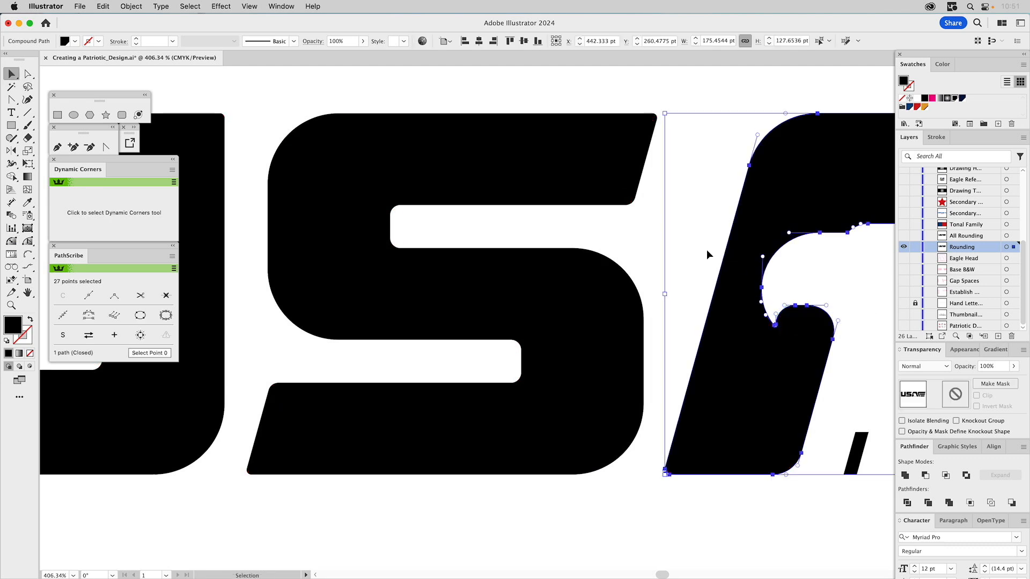
Show the All Rounding and Tonal Family layers and hide the Rounding layer, with the whole lettering in view
click(706, 250)
key(super+0)
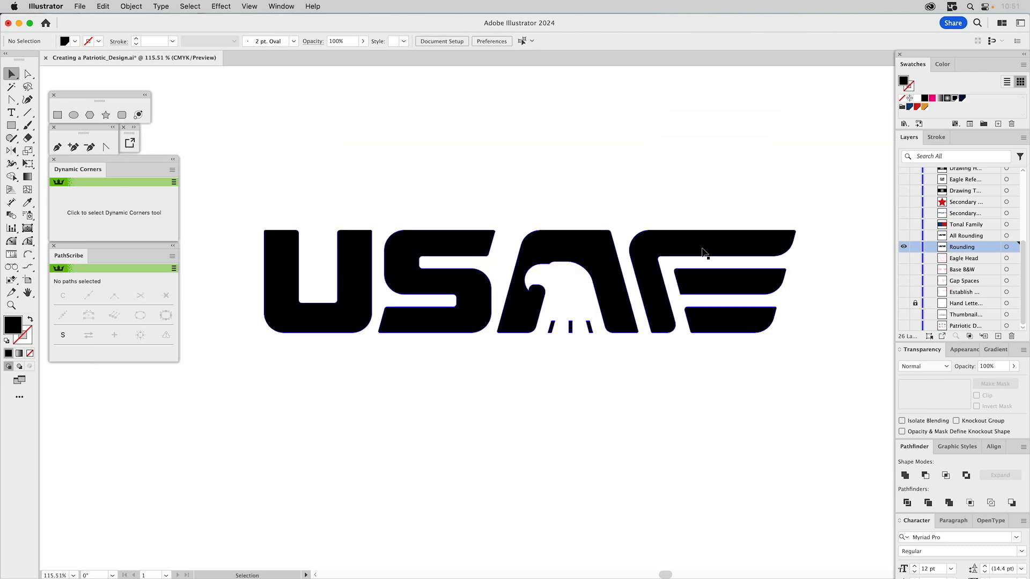
click(904, 236)
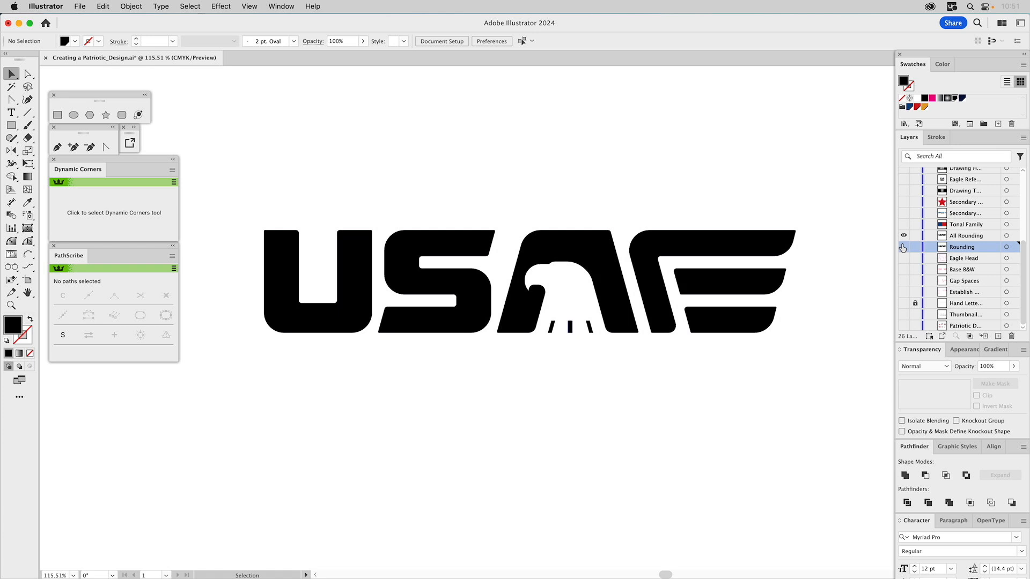
click(903, 225)
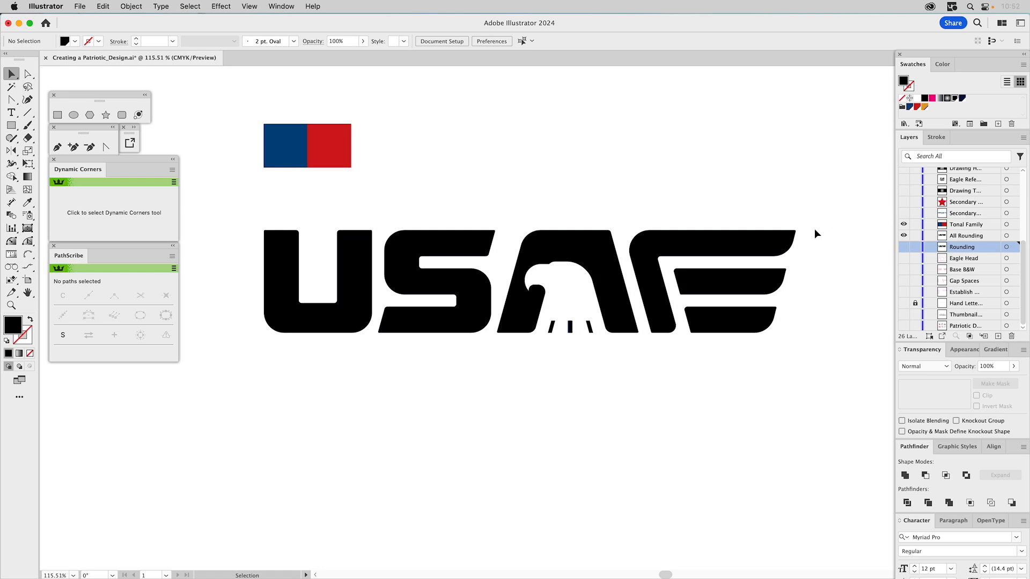
Fill the USA letters with the sample blue and the wing-shaped E with the sample red using the Eyedropper
click(430, 239)
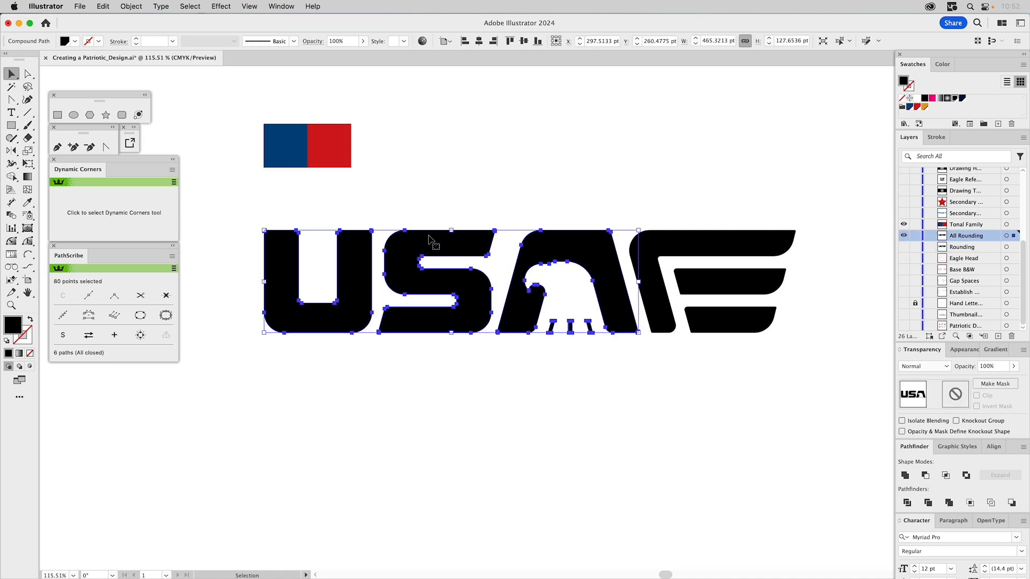
key(i)
click(268, 142)
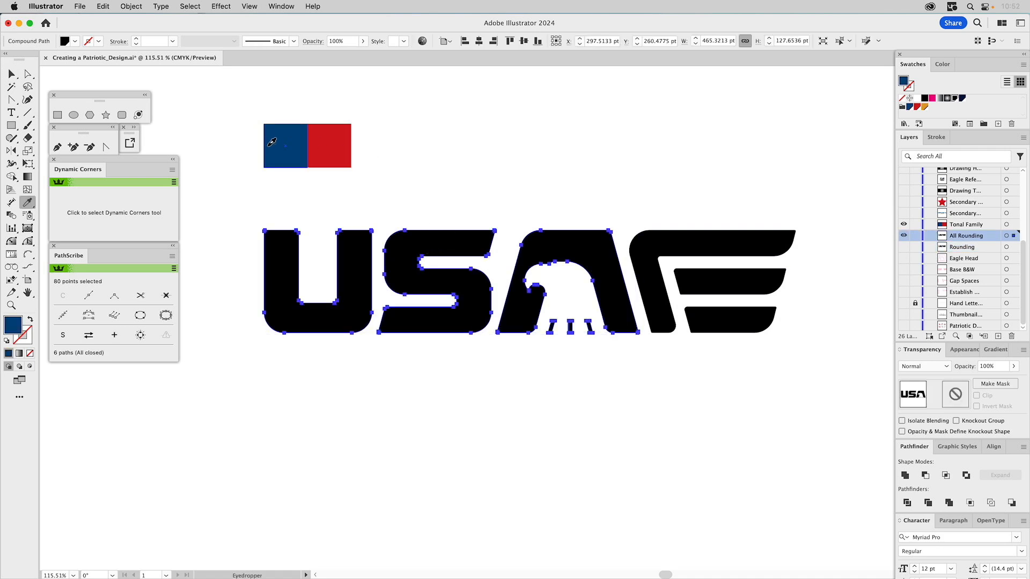
super+click(666, 236)
click(338, 148)
super+click(493, 157)
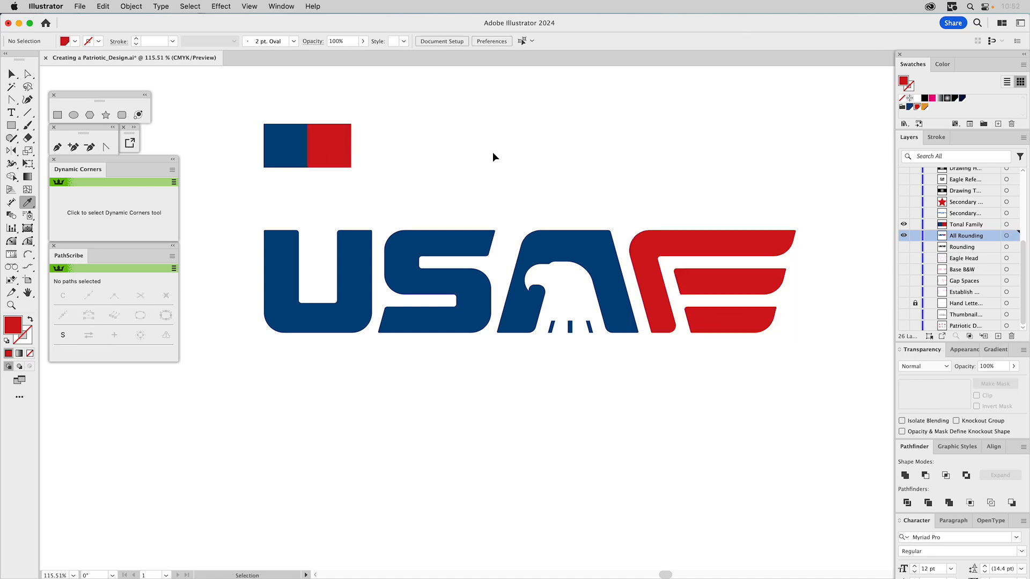
Hide the Tonal Family swatches and show the two Secondary layers holding the "LIBERTY FOR ALL / SINCE 1776" text and the red star
click(904, 224)
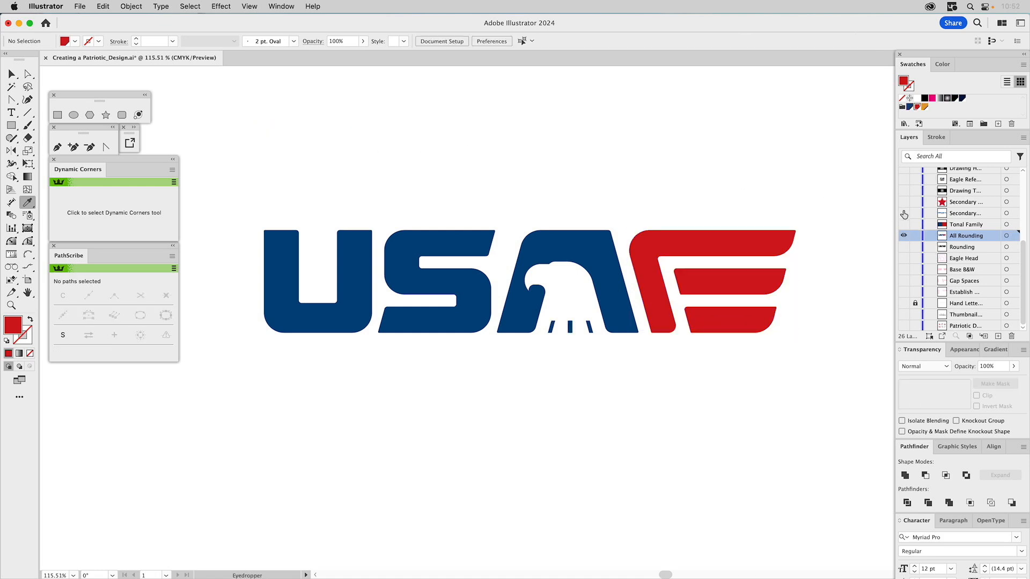
click(904, 213)
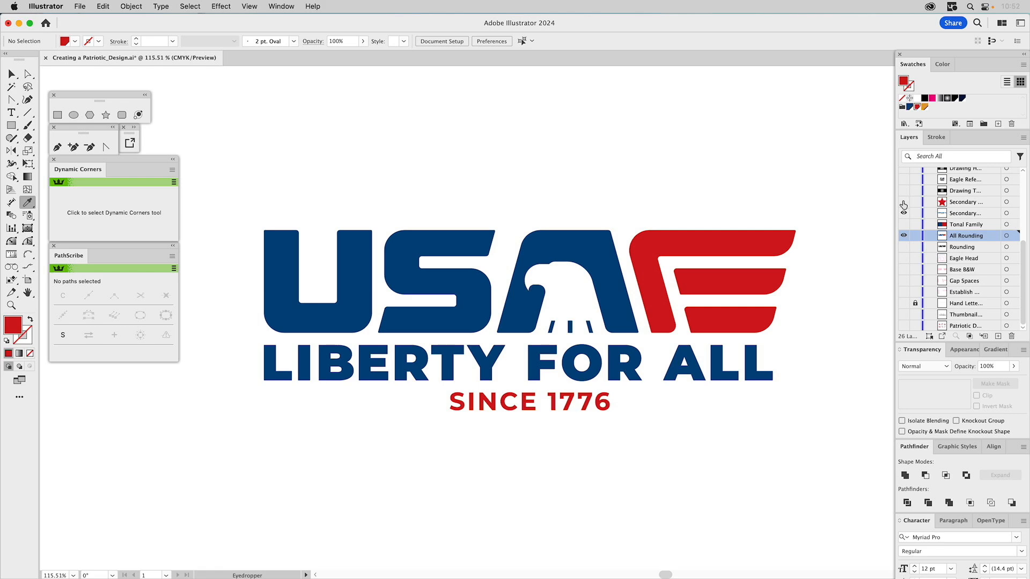
click(904, 203)
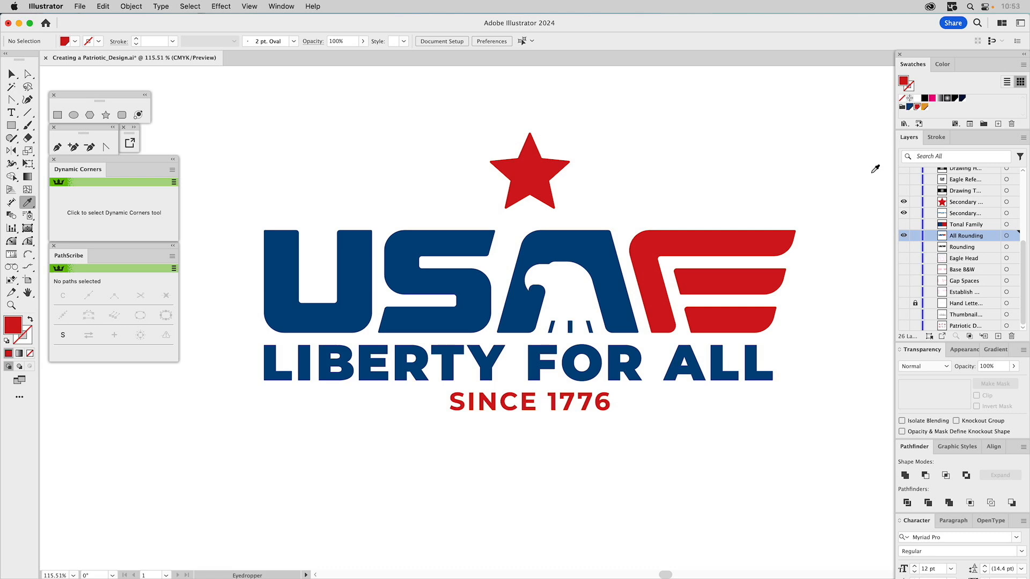
Hide the star, tagline and lettering layers, and show the white eagle-head silhouettes and the eagle reference photos
click(904, 191)
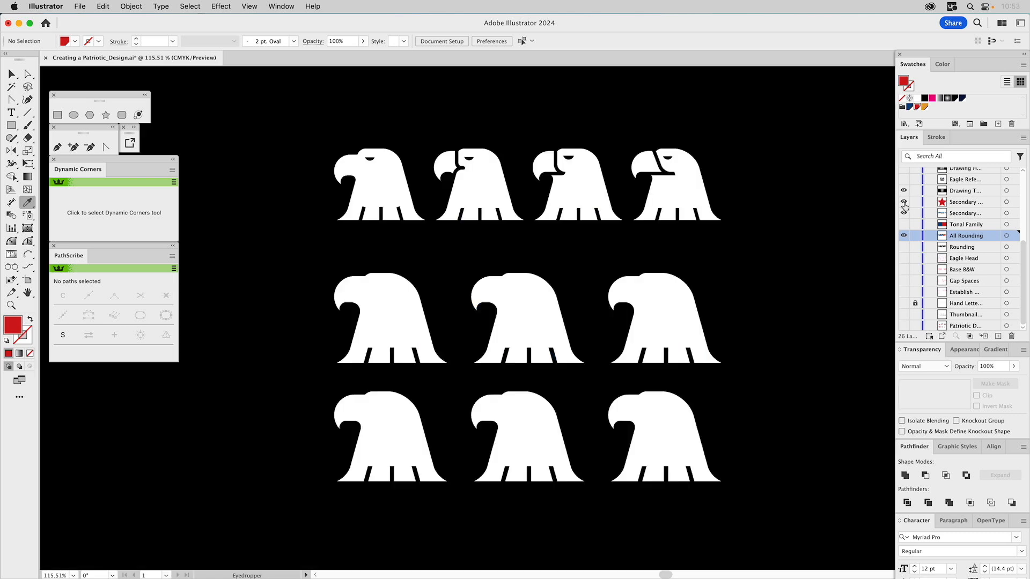
drag(904, 205, 903, 236)
scroll(948, 182, up, 2)
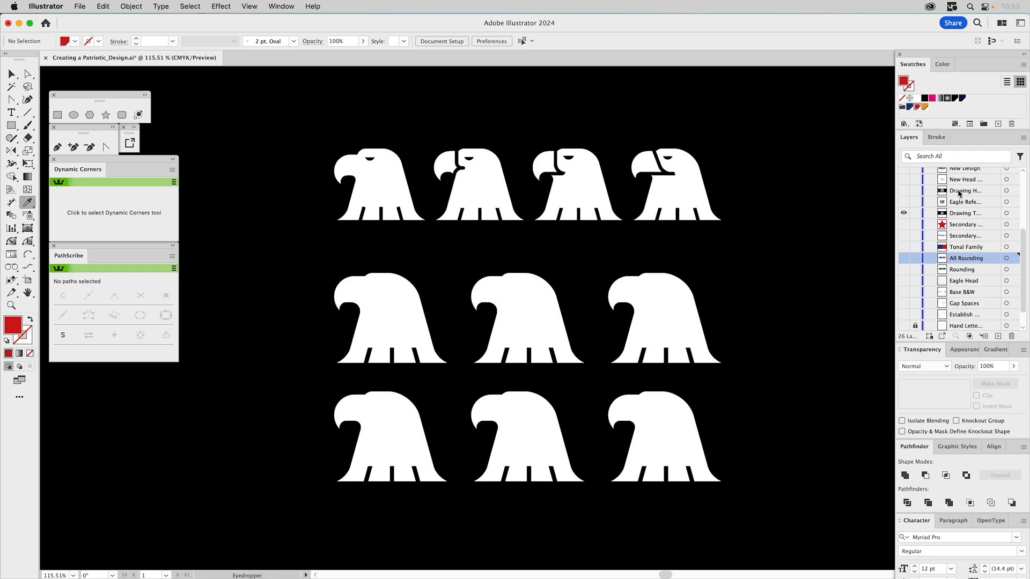
click(904, 203)
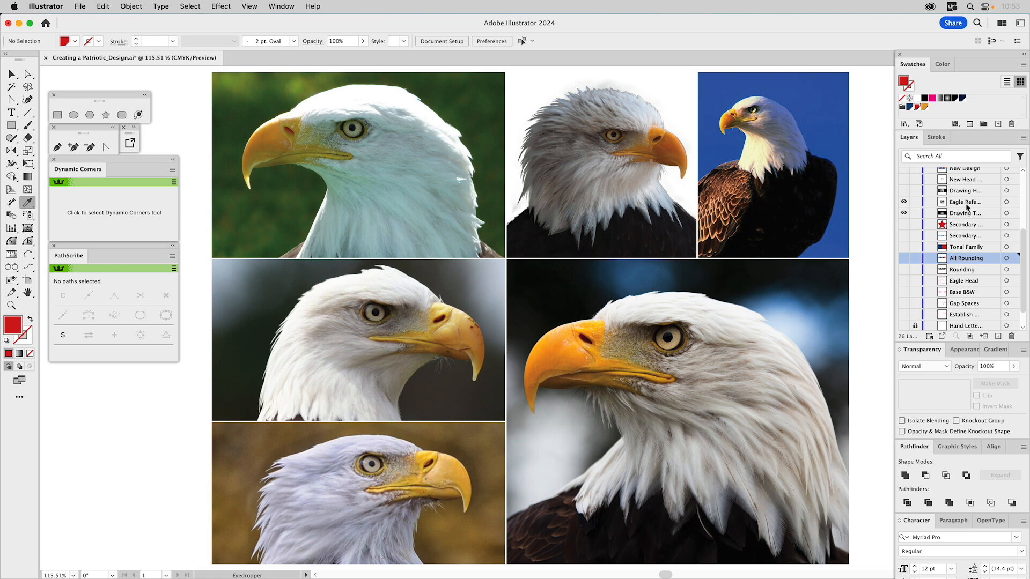
Hide the reference photo and silhouette layers and examine the layer with the pencilled eagle-head drawings
click(904, 214)
click(901, 201)
click(904, 191)
click(960, 192)
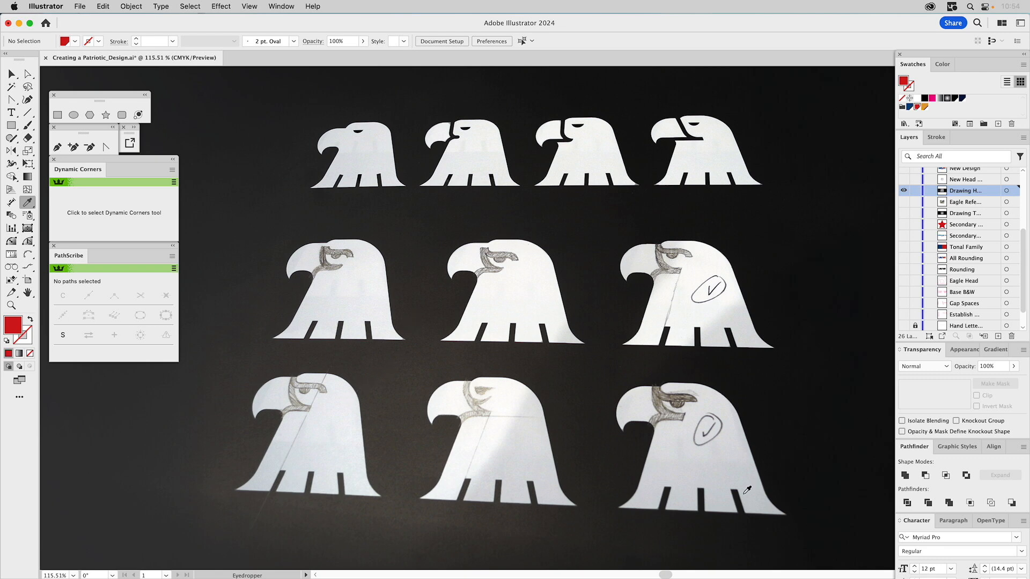
Show the New Head layer with the vector outlines over the sketch and hide the pencilled drawings layer
scroll(950, 177, up, 2)
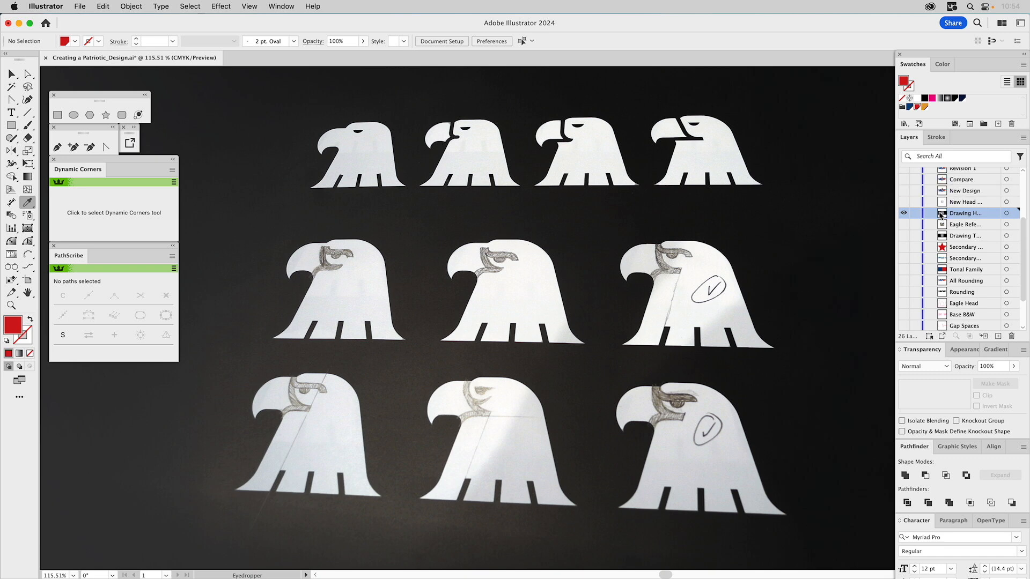
click(904, 202)
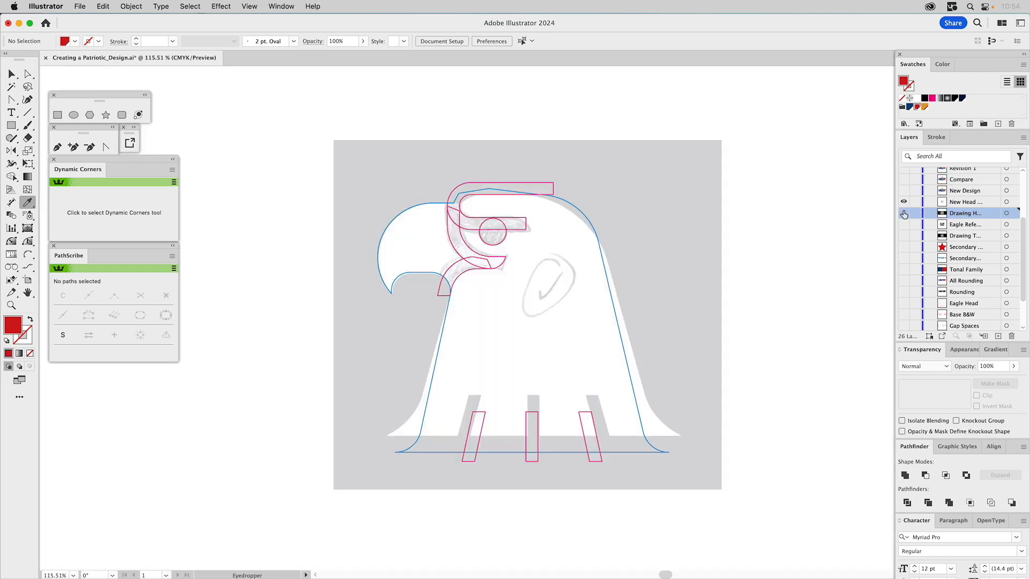
key(v)
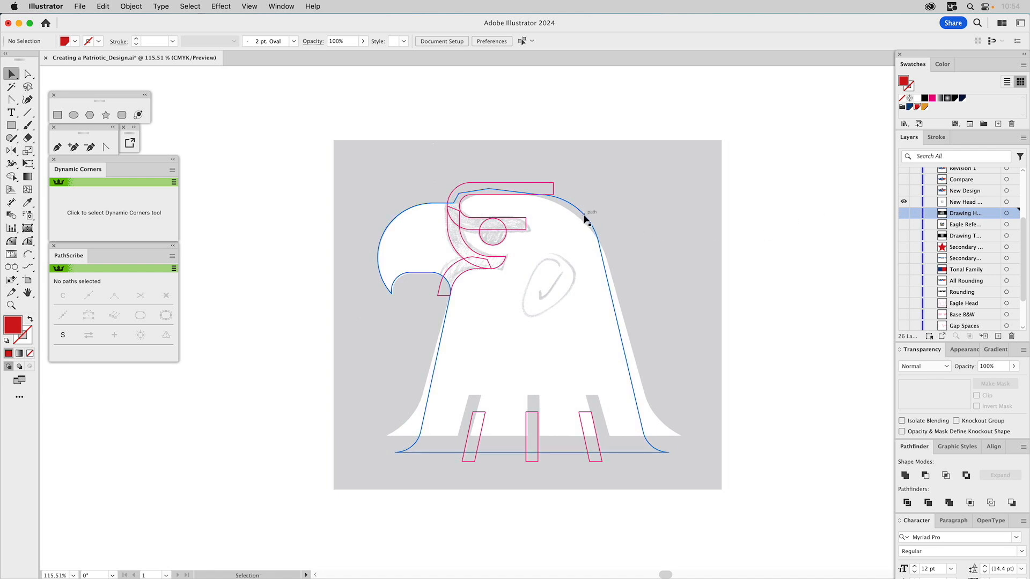
Unite the magenta brow, eye circle and jaw shapes of the eagle's face into one shape
click(513, 218)
shift+click(491, 265)
shift+click(502, 240)
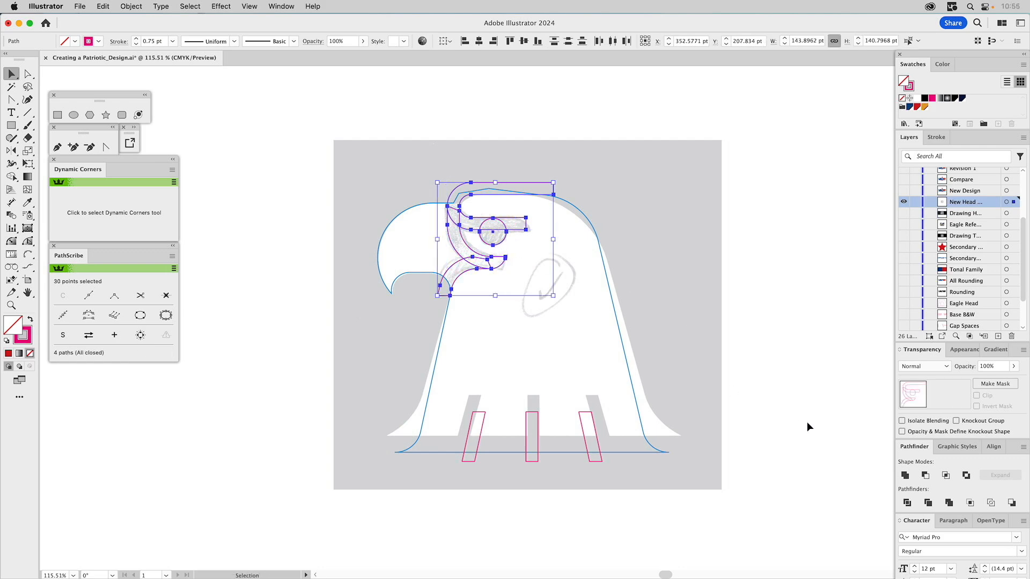
click(904, 475)
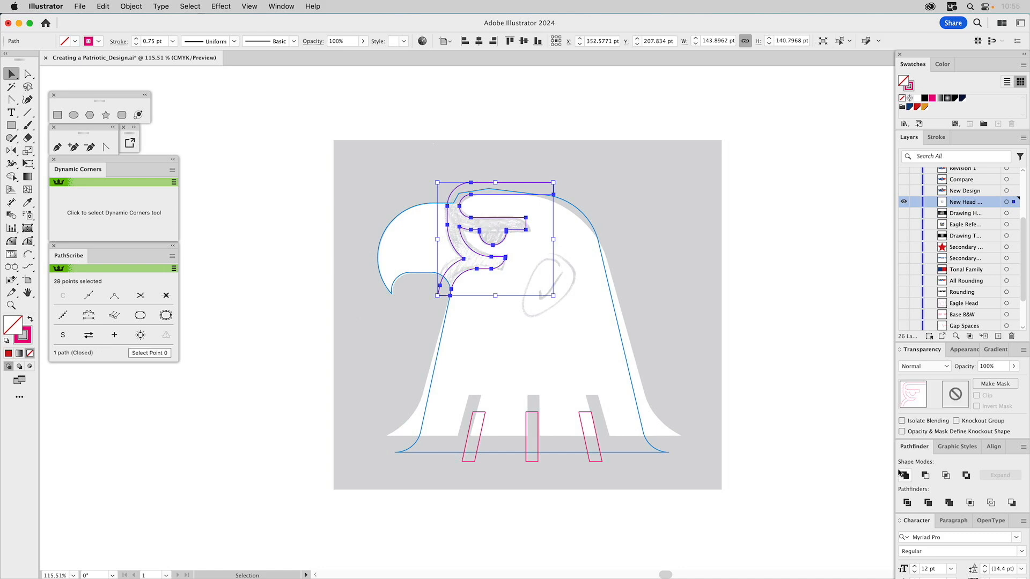
Subtract the united face shape from the blue eagle head outline with Minus Front
shift+click(578, 209)
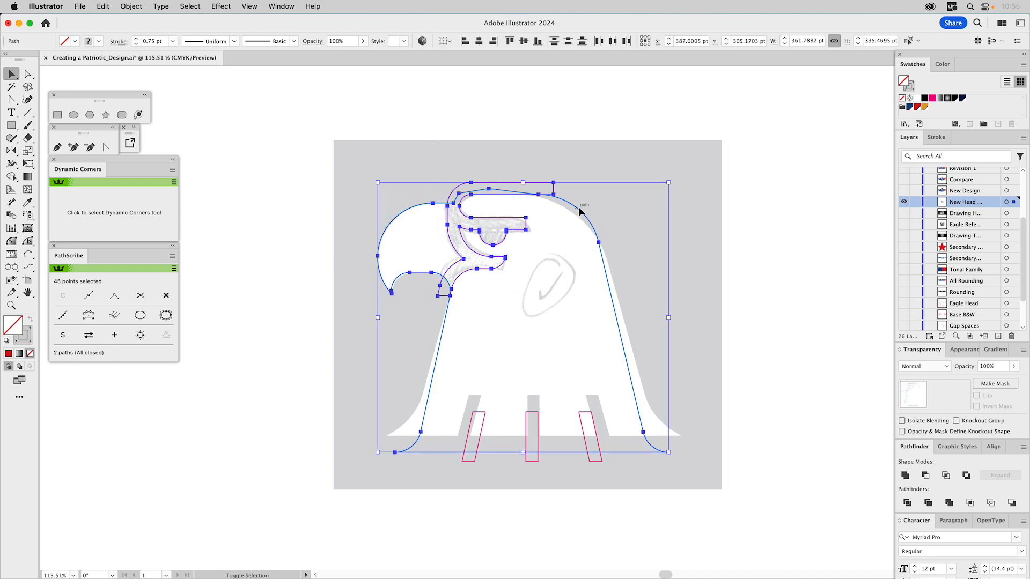
click(925, 475)
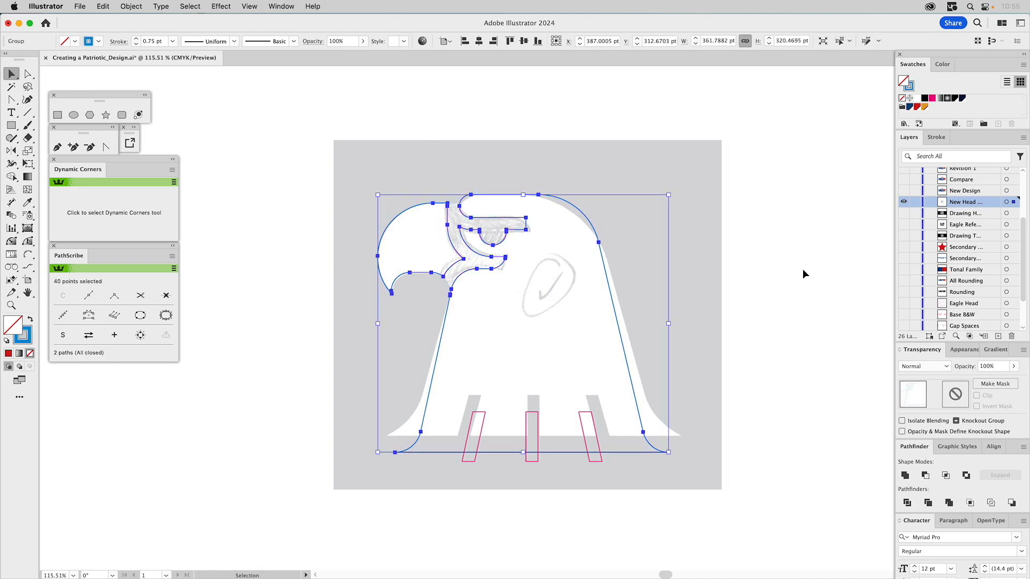
click(802, 250)
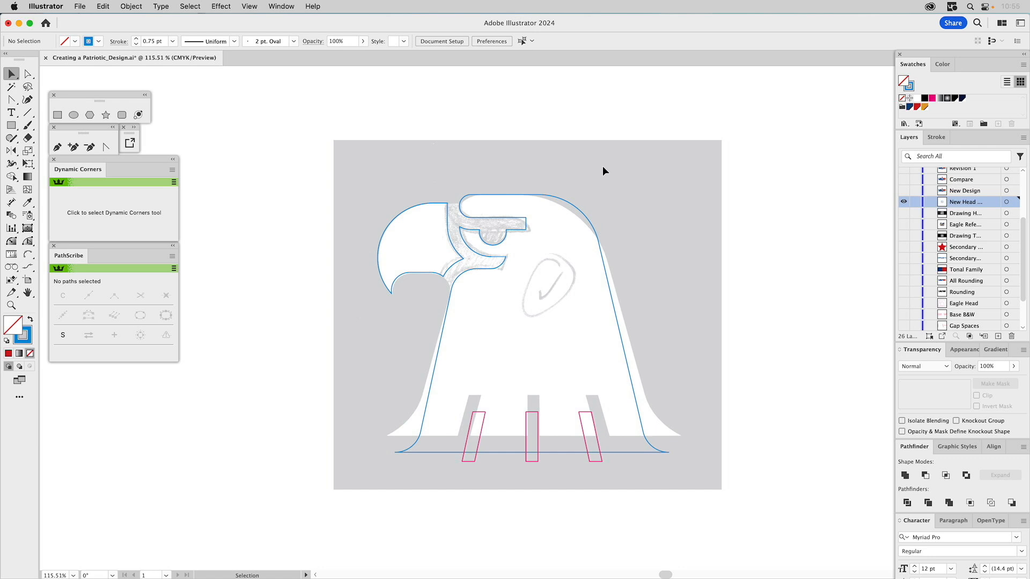
Check the head's object type in the Appearance panel and turn the grouped beak and head into a compound path
click(588, 414)
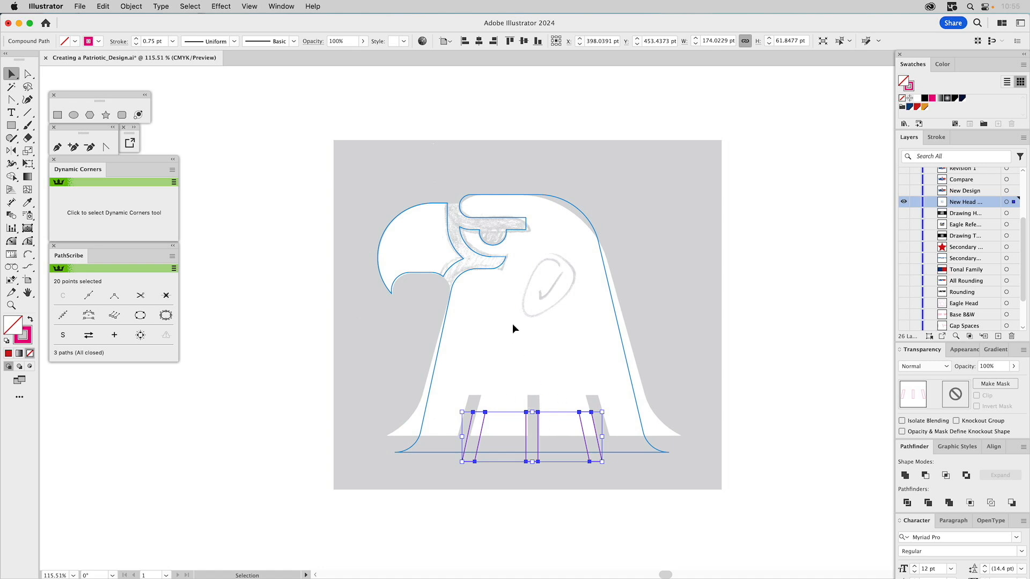
click(963, 354)
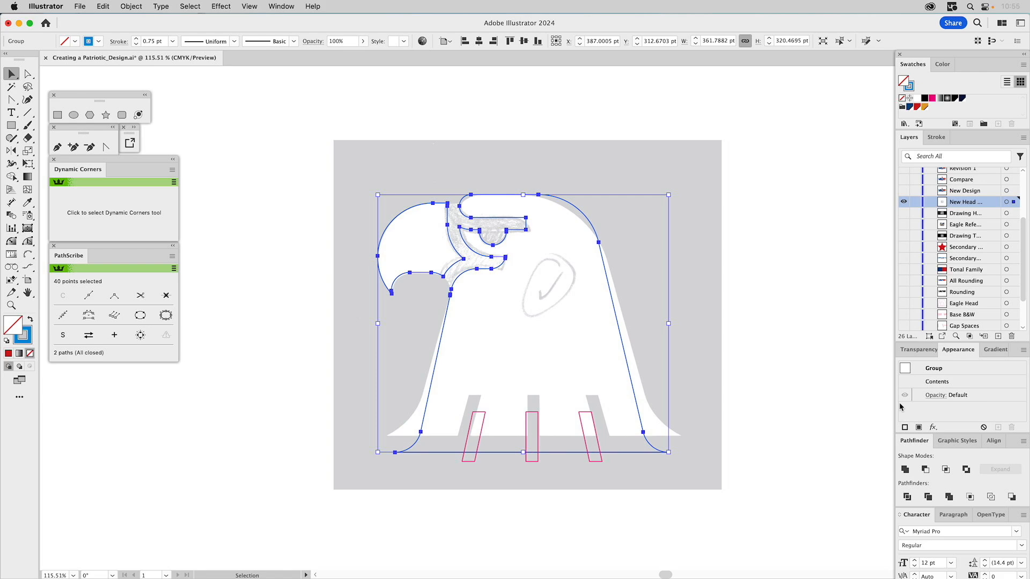
key(super+8)
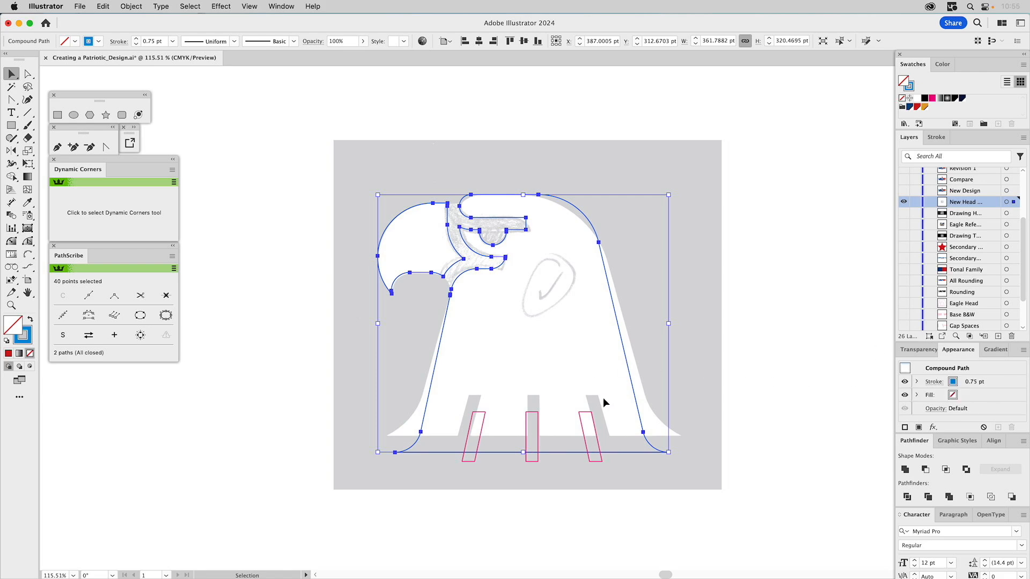
Subtract the three magenta feather slits from the bottom of the eagle's neck and make the result a compound path
click(590, 418)
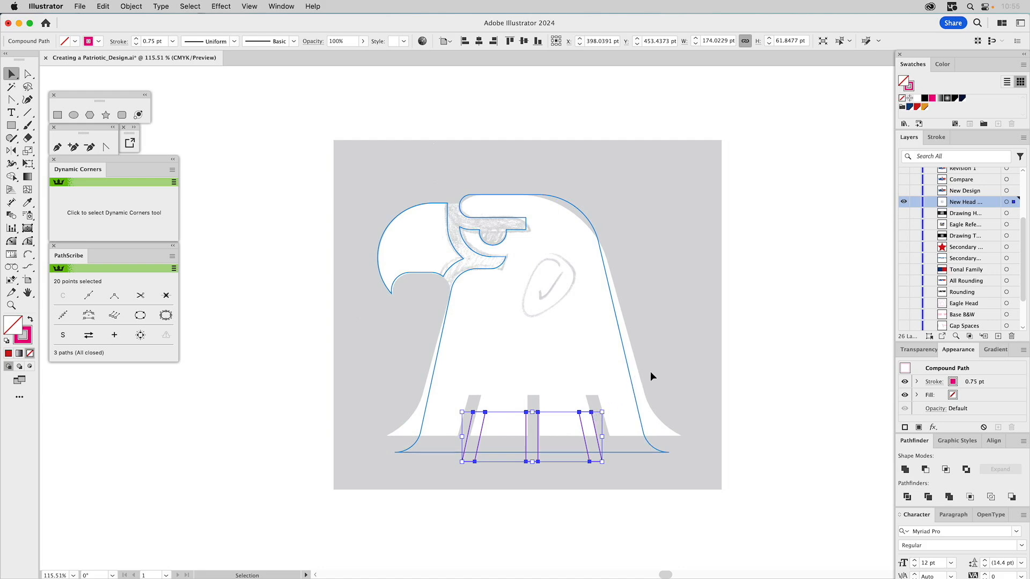
shift+click(630, 374)
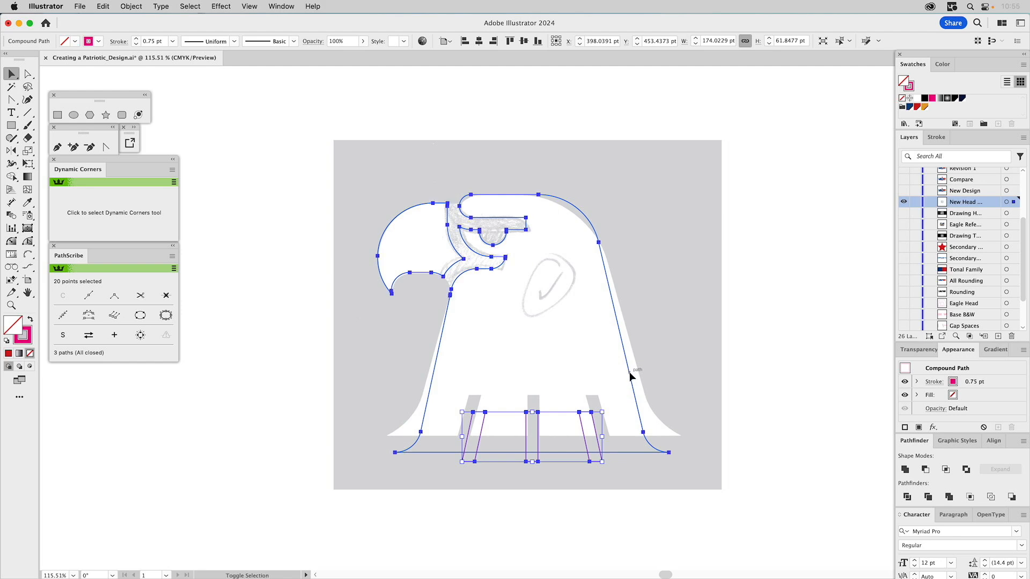
click(926, 470)
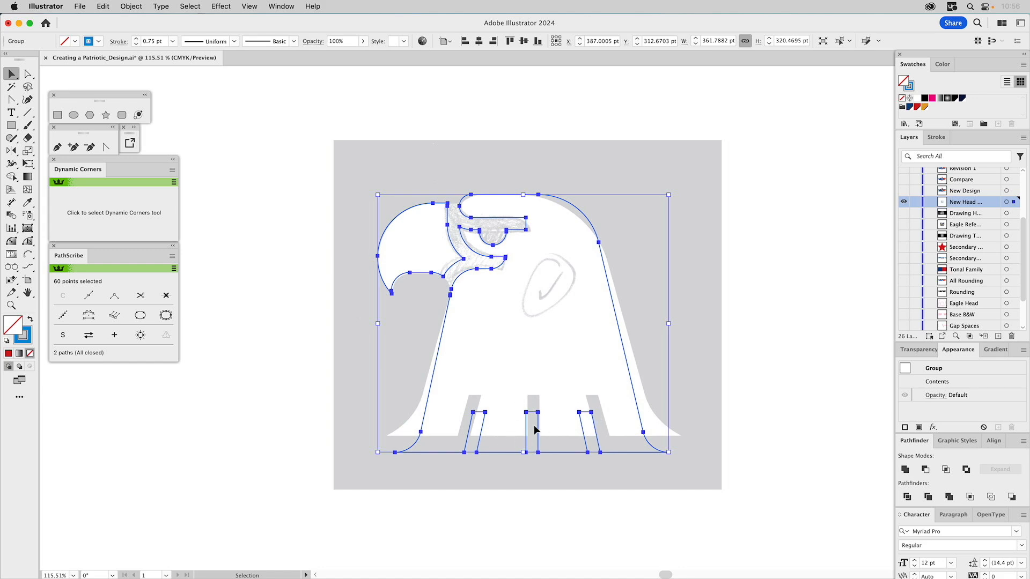
double_click(923, 376)
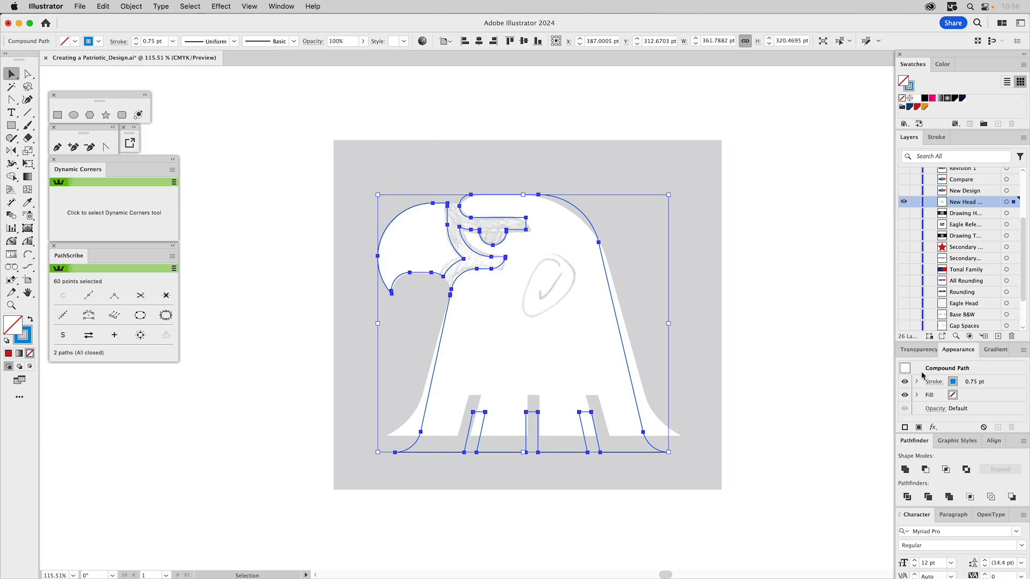
click(797, 267)
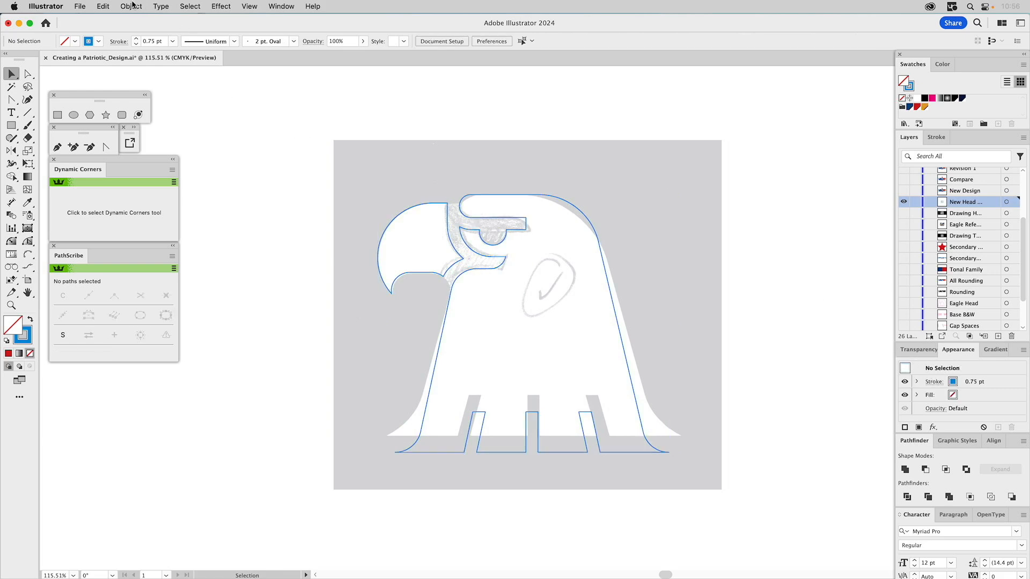
click(131, 6)
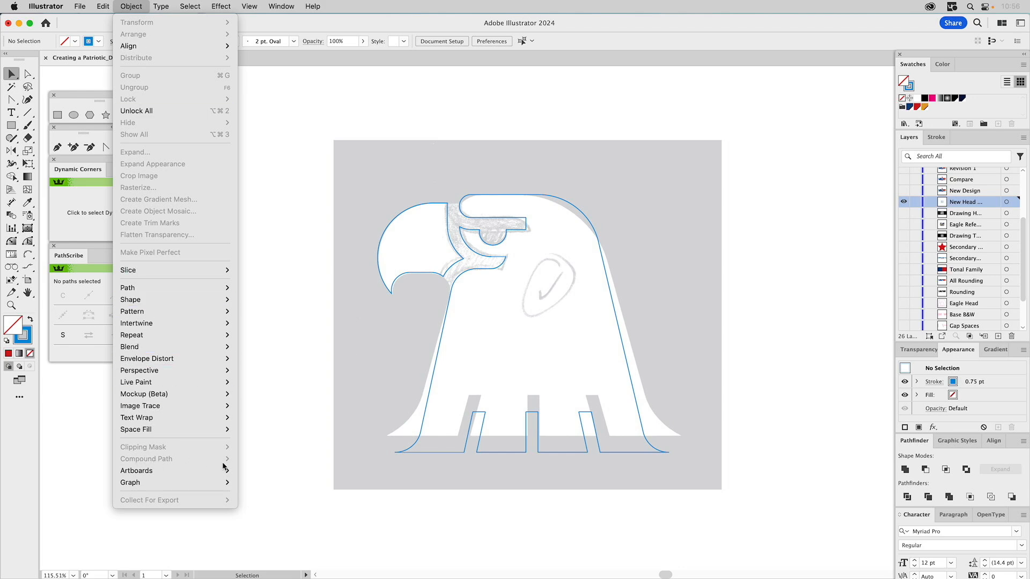
click(259, 442)
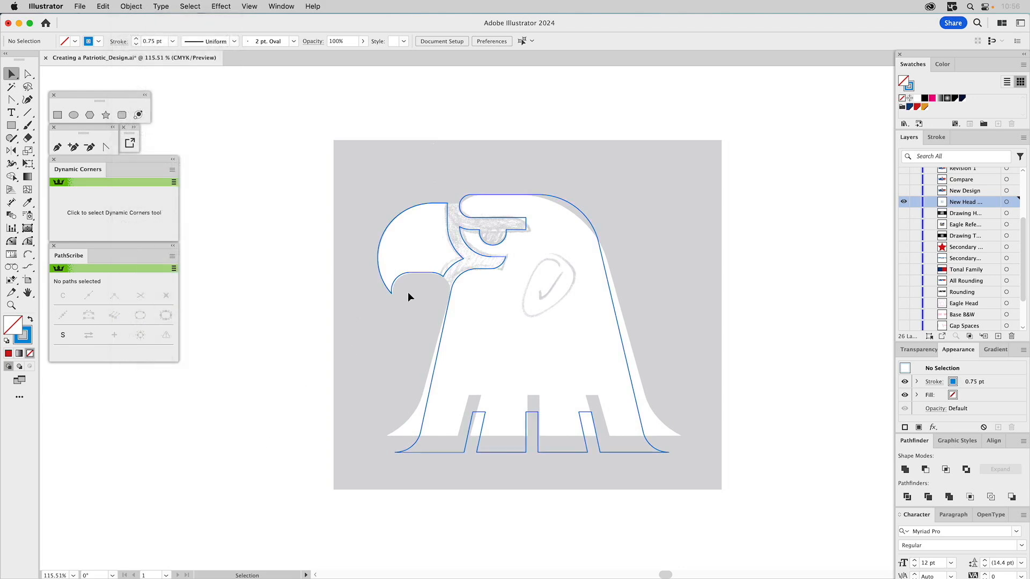
Round the upper outer corner at the back end of the eagle's brow to 15 pt
click(459, 281)
key(a)
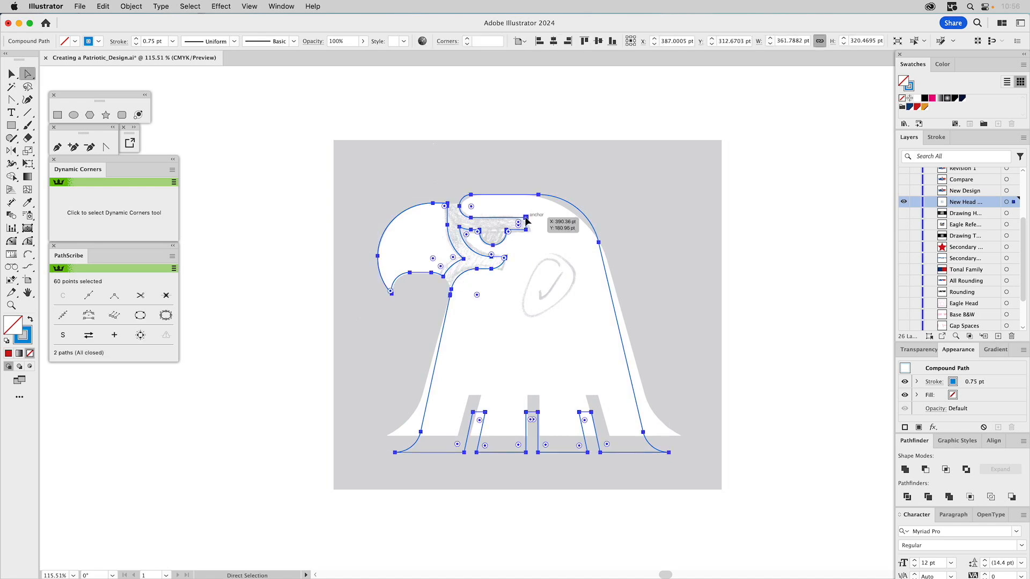
click(526, 218)
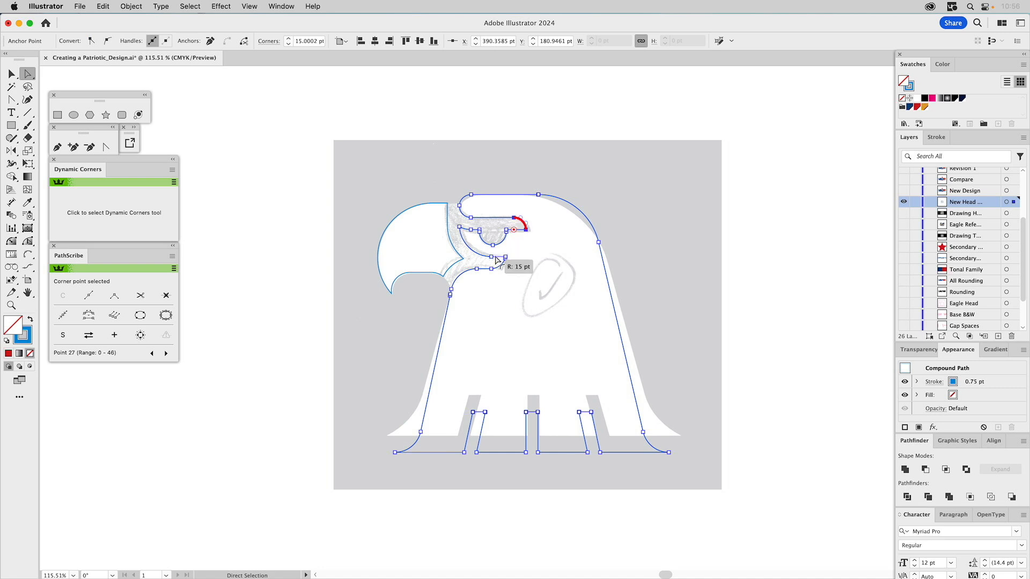
click(783, 278)
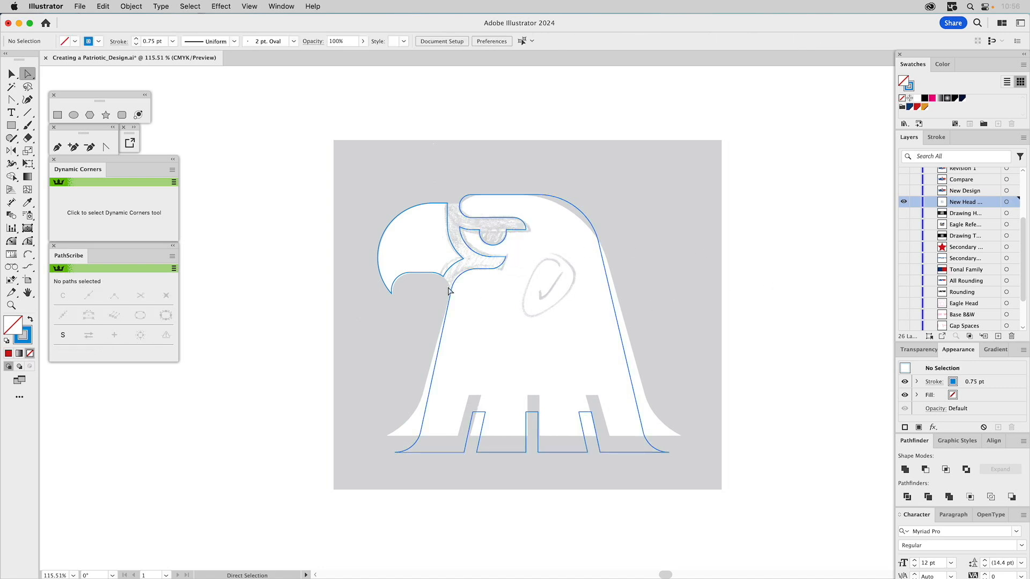
Remove the two redundant anchor points just below where the cheek curve meets the front edge of the eagle's neck
click(12, 306)
drag(407, 257, 489, 349)
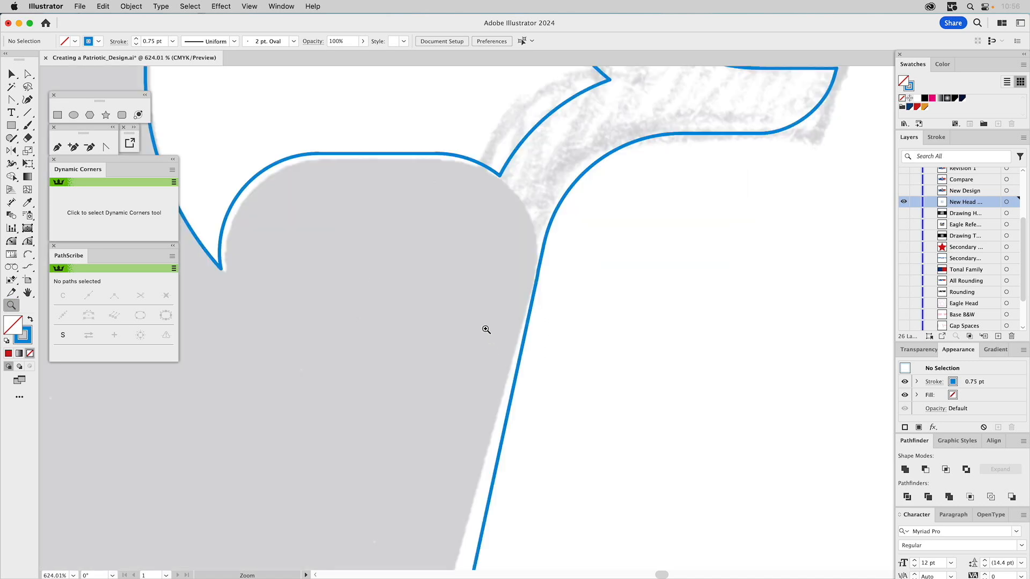
key(a)
drag(550, 324, 494, 356)
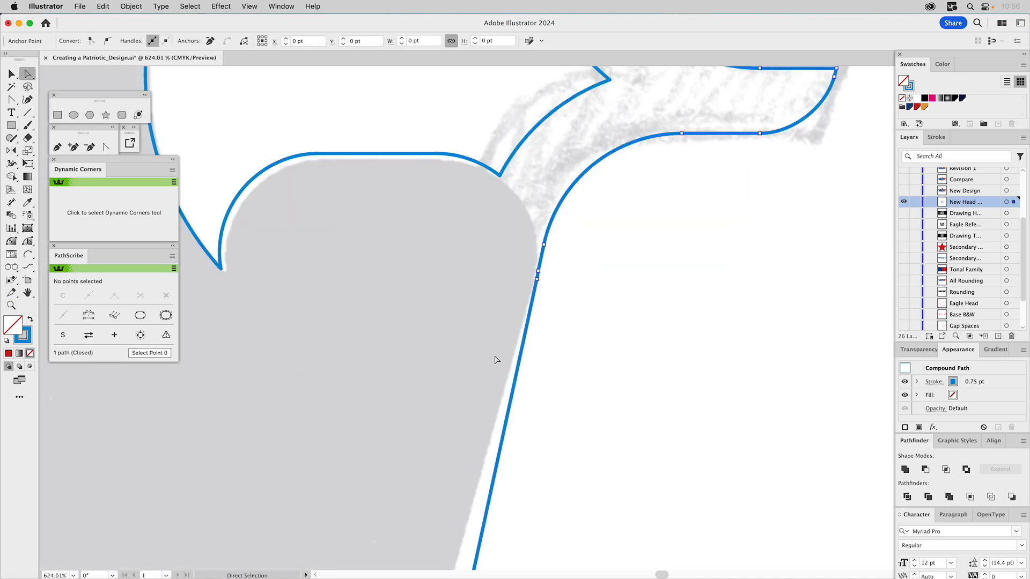
click(539, 275)
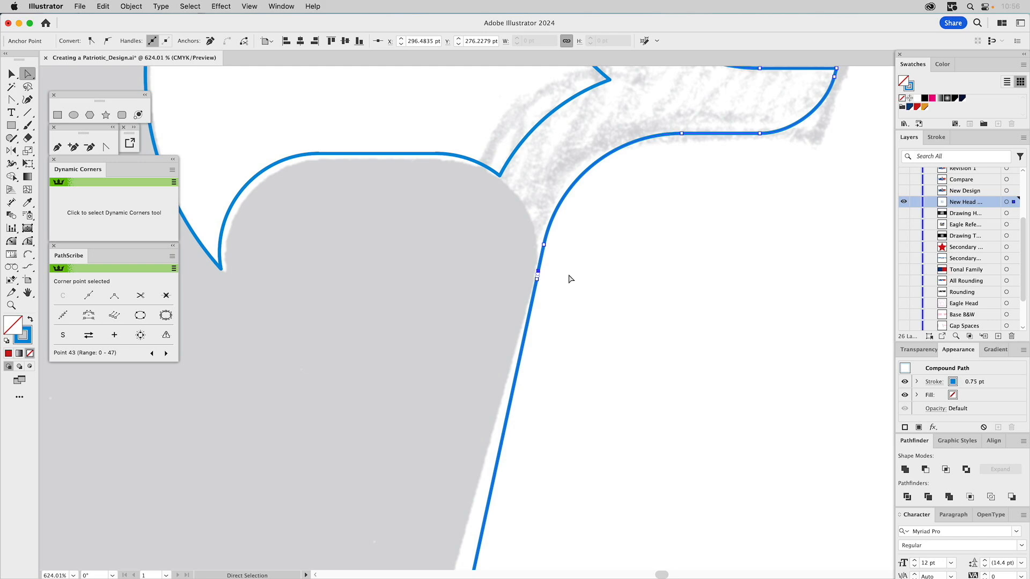
drag(560, 268, 519, 295)
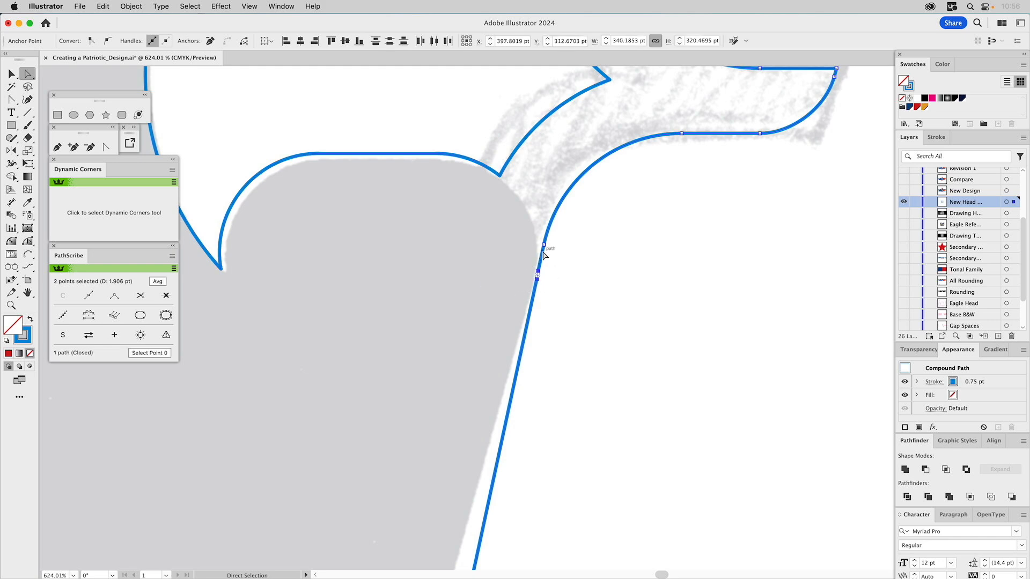
click(211, 42)
click(407, 349)
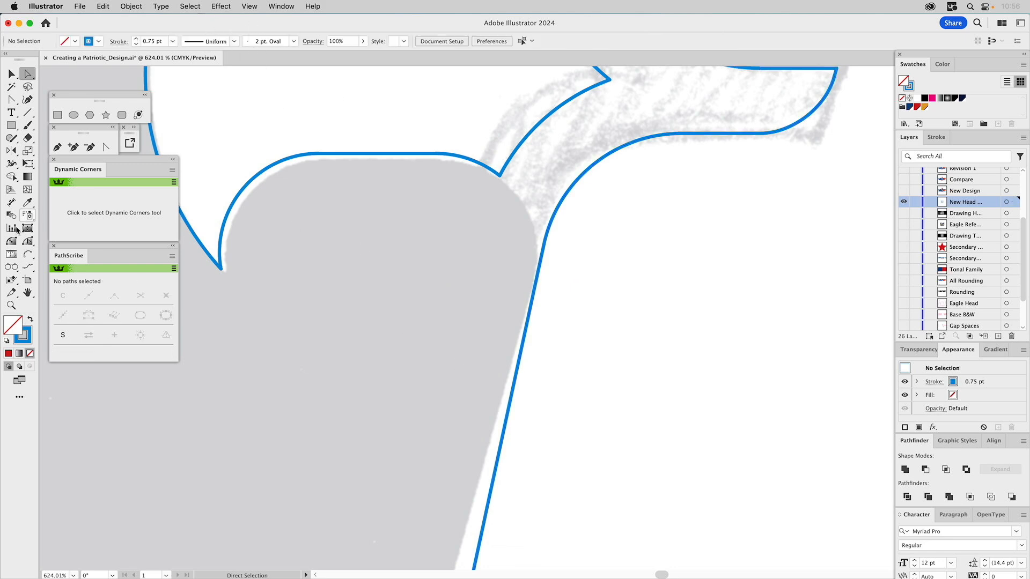
double_click(28, 293)
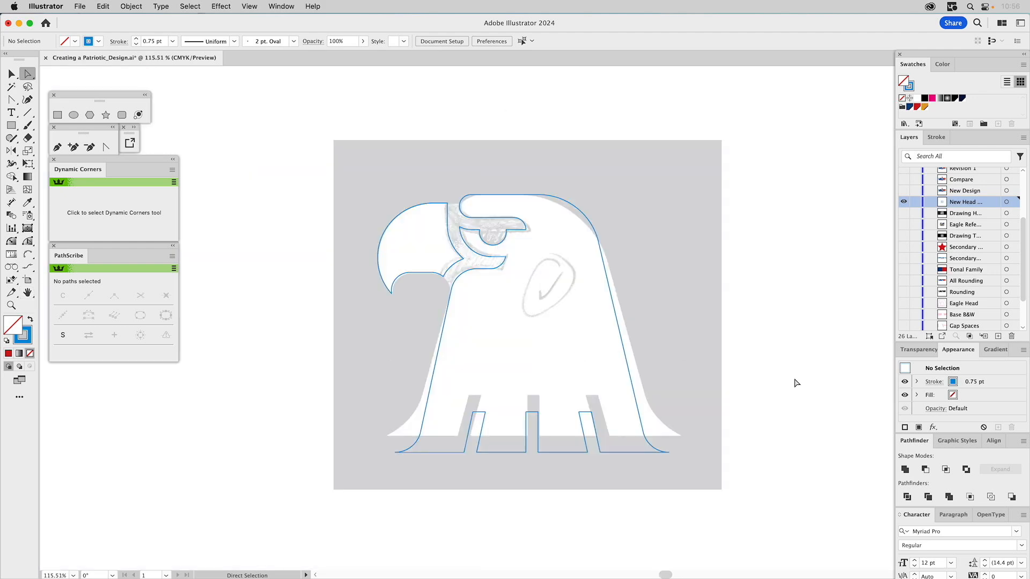
key(v)
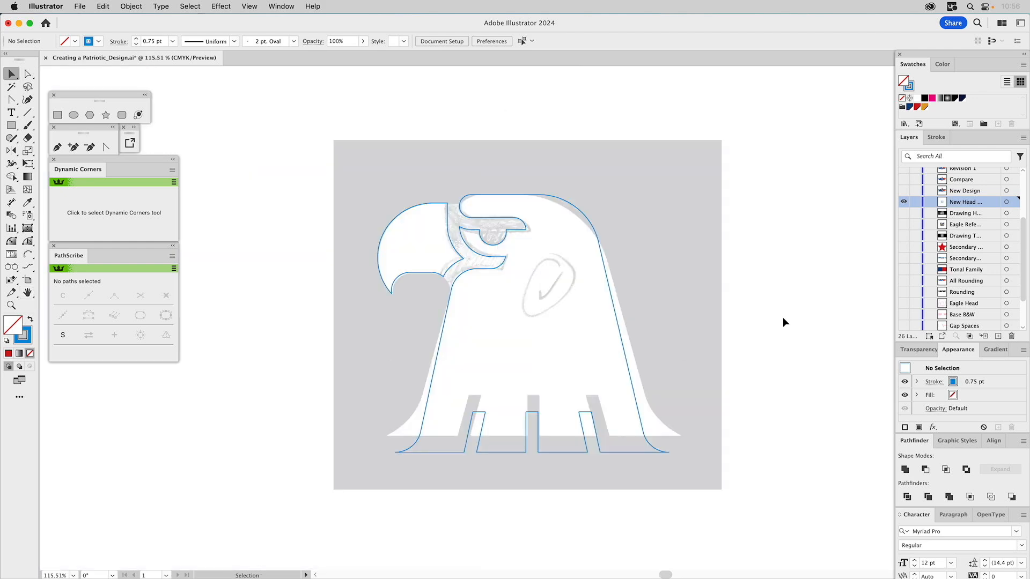
Show the New Design layer instead of the new head sketch and compare it repeatedly with the Compare layer's earlier eagle
click(904, 191)
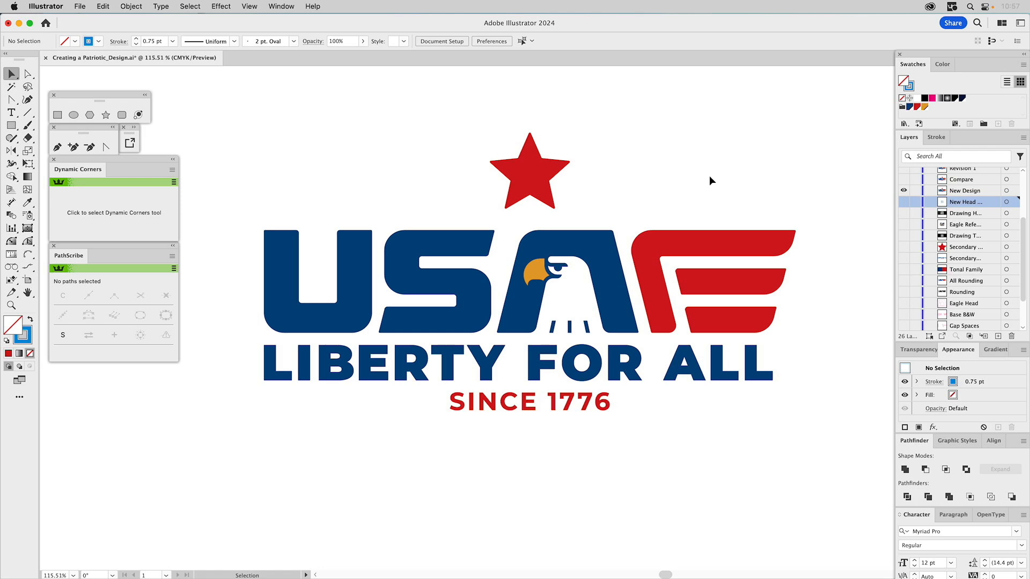
click(904, 181)
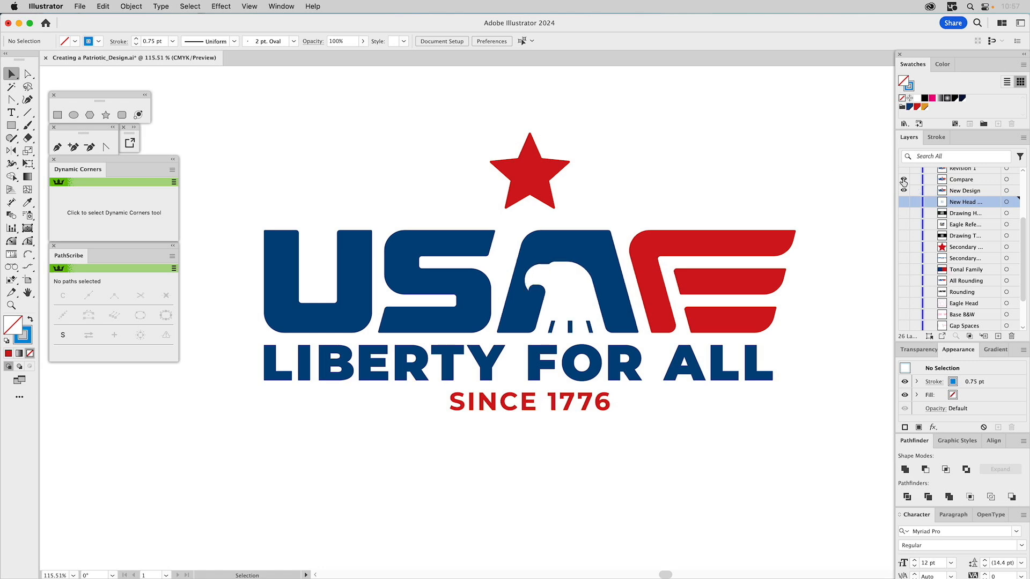
click(903, 181)
click(903, 181)
click(904, 182)
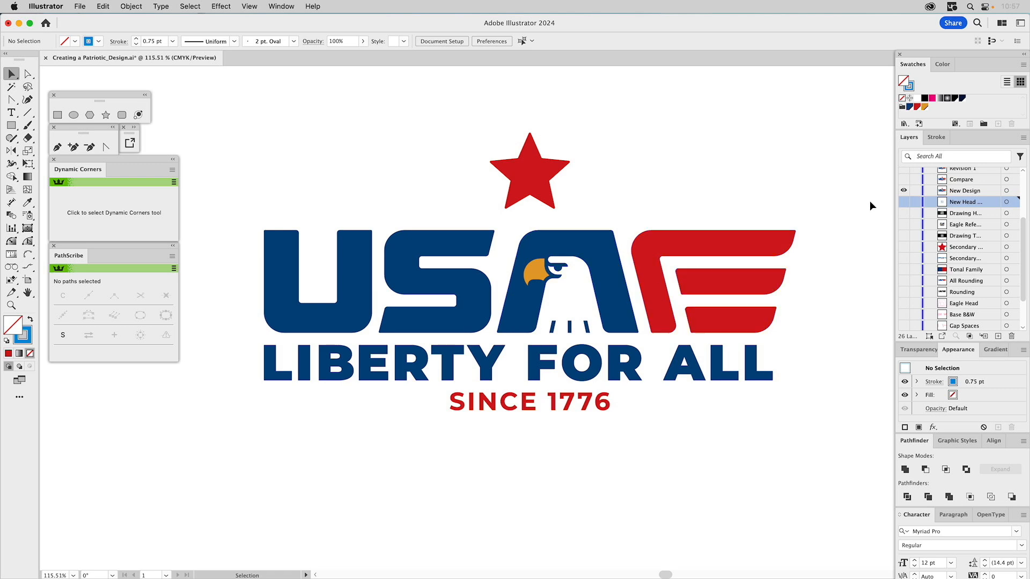
click(903, 180)
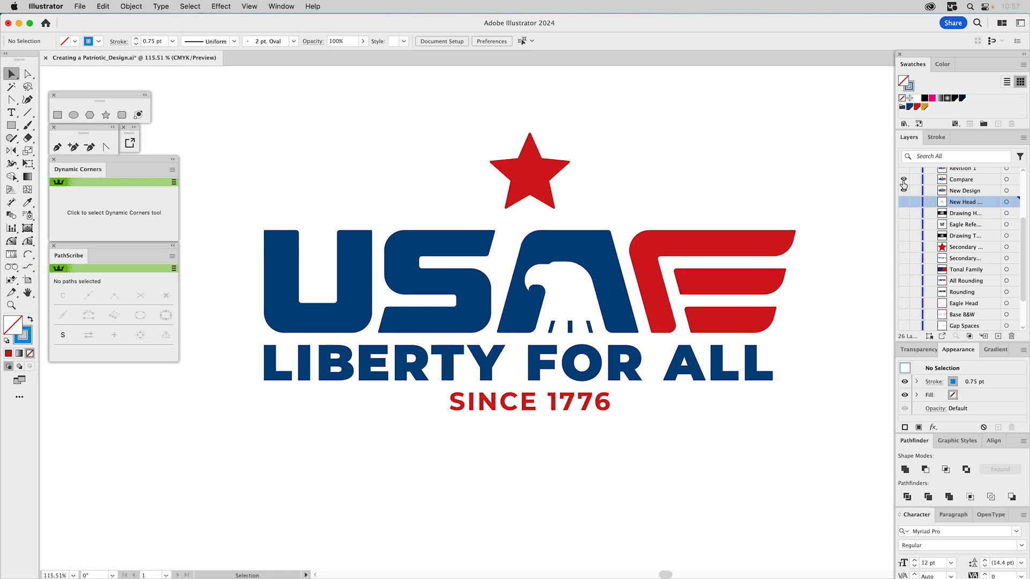
click(903, 181)
click(903, 181)
click(904, 185)
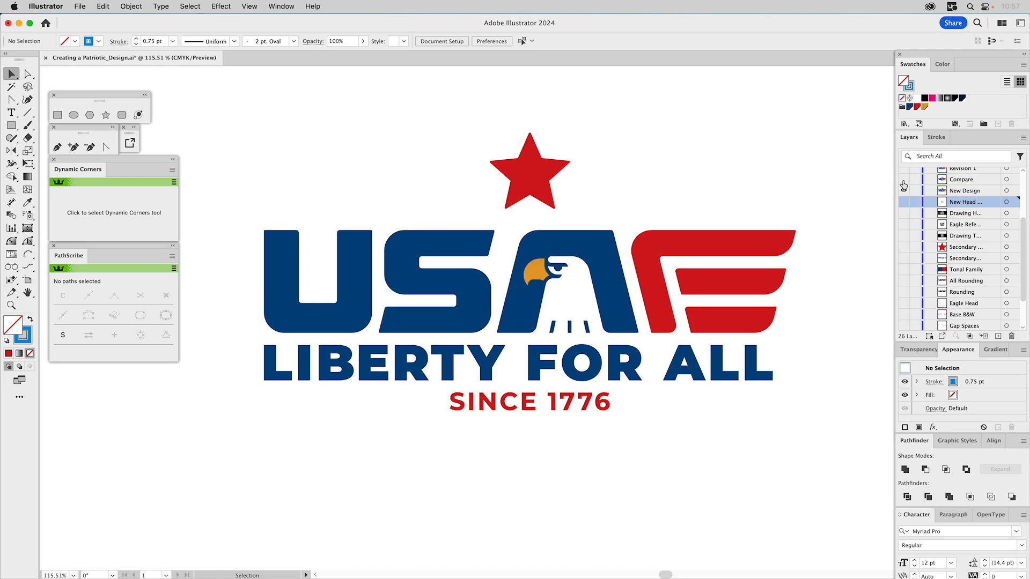
Switch the visible artwork from New Design through Revision 1 to Revision 2 and make Revision 2 the active layer
scroll(927, 188, up, 3)
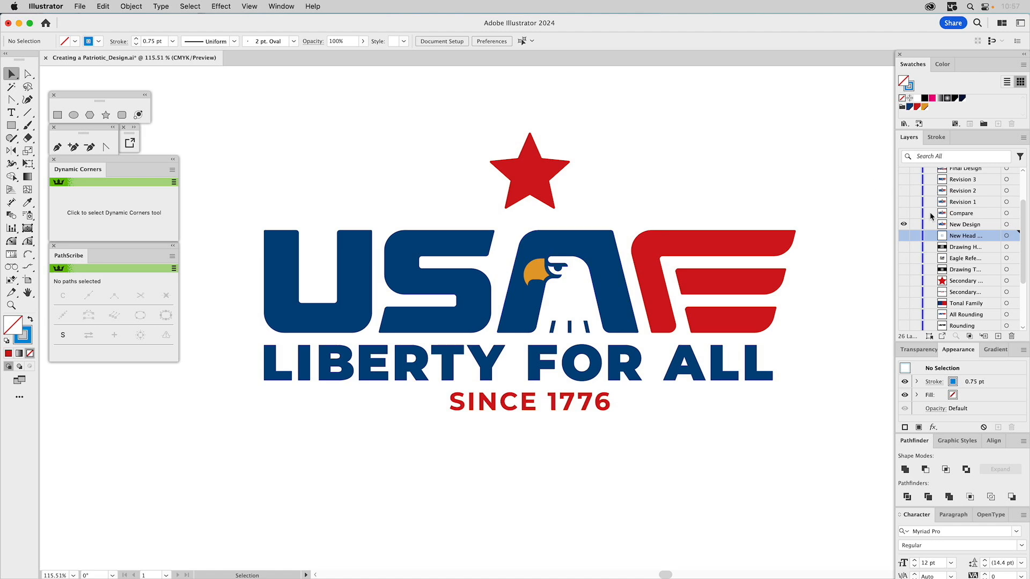
click(904, 203)
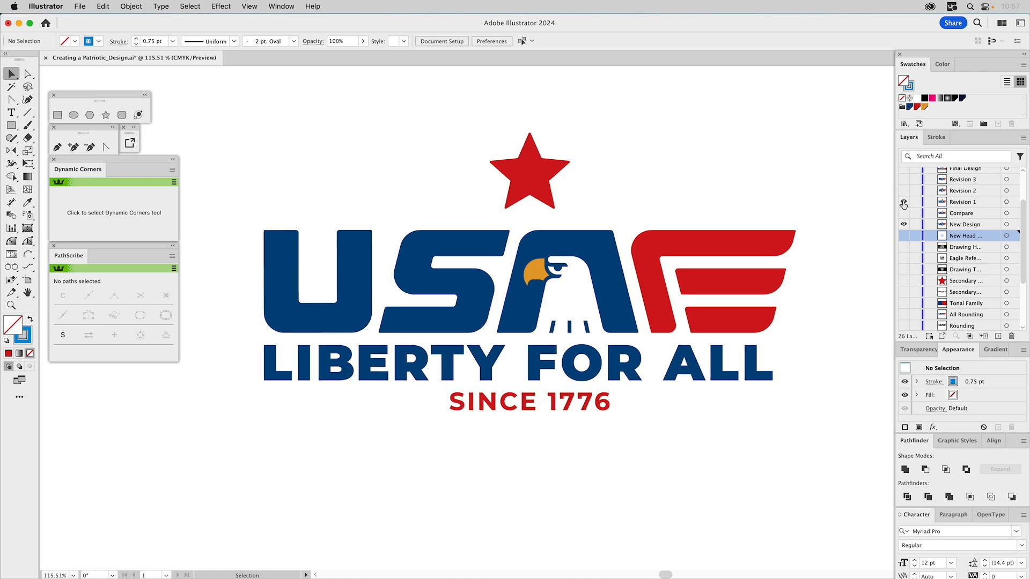
click(904, 224)
click(904, 191)
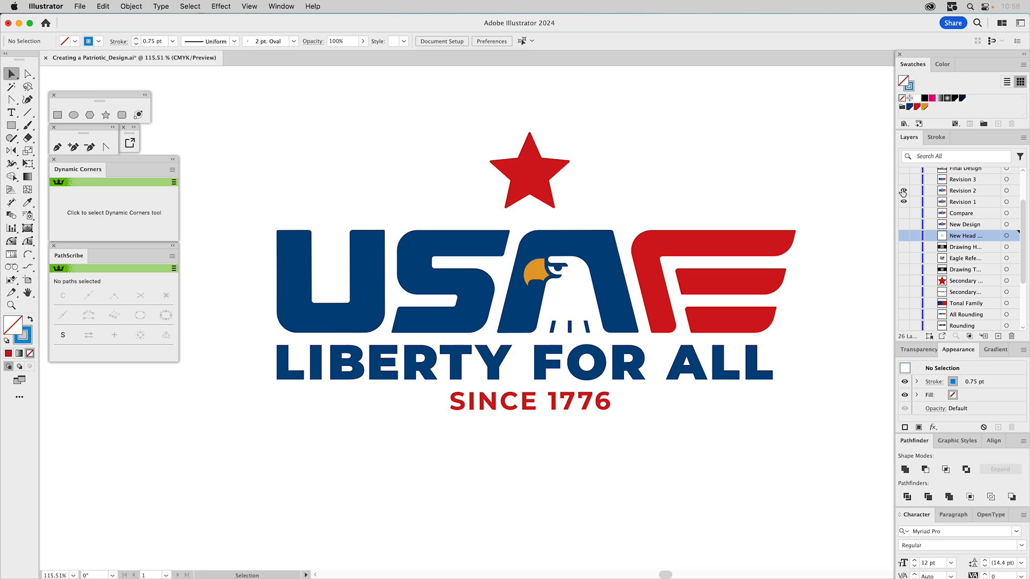
click(904, 201)
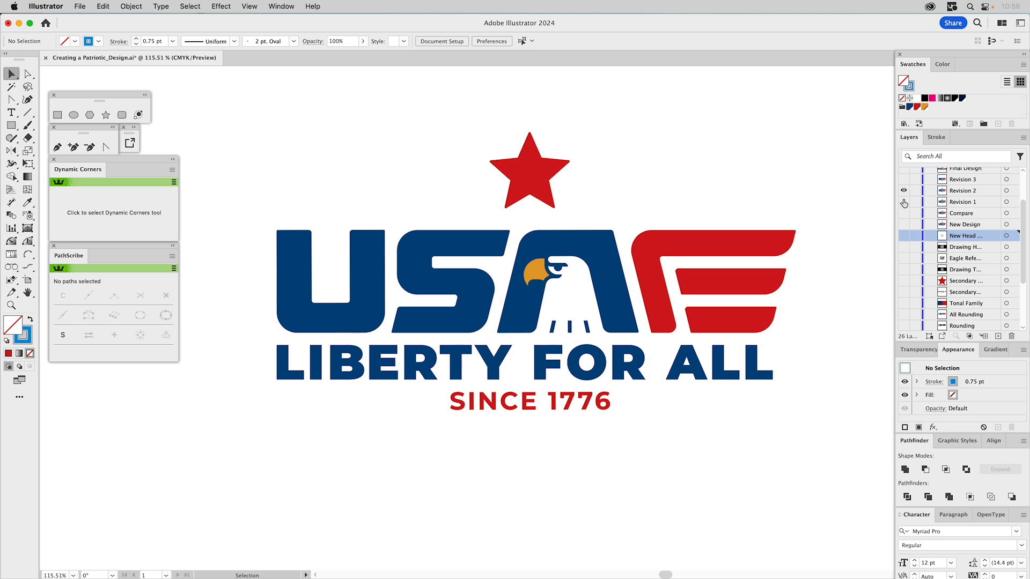
click(954, 191)
Show Revision 3 in place of Revision 2 and subtract the star outline from the blue U with Minus Front
scroll(954, 194, up, 2)
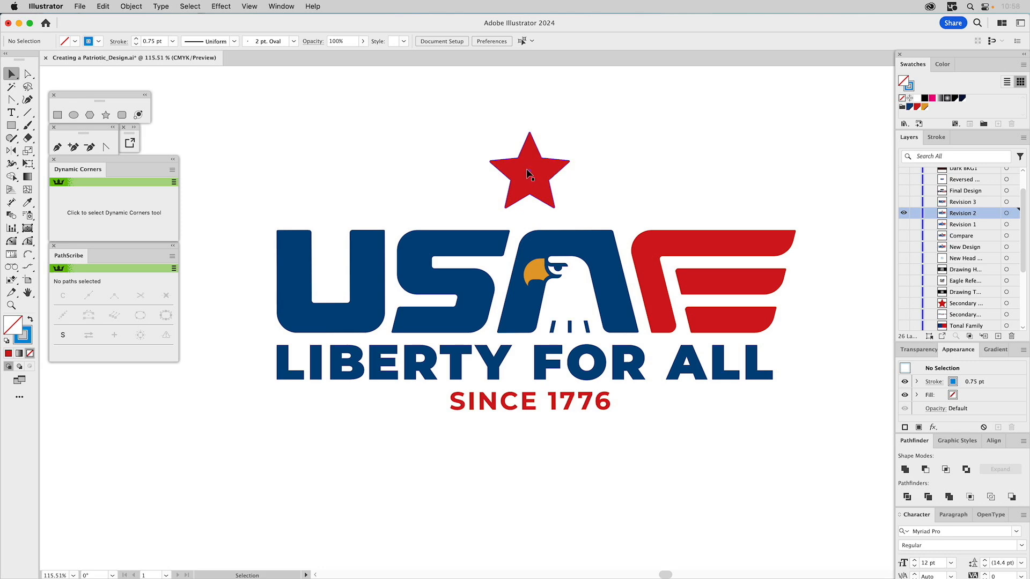
click(905, 201)
click(904, 213)
click(340, 250)
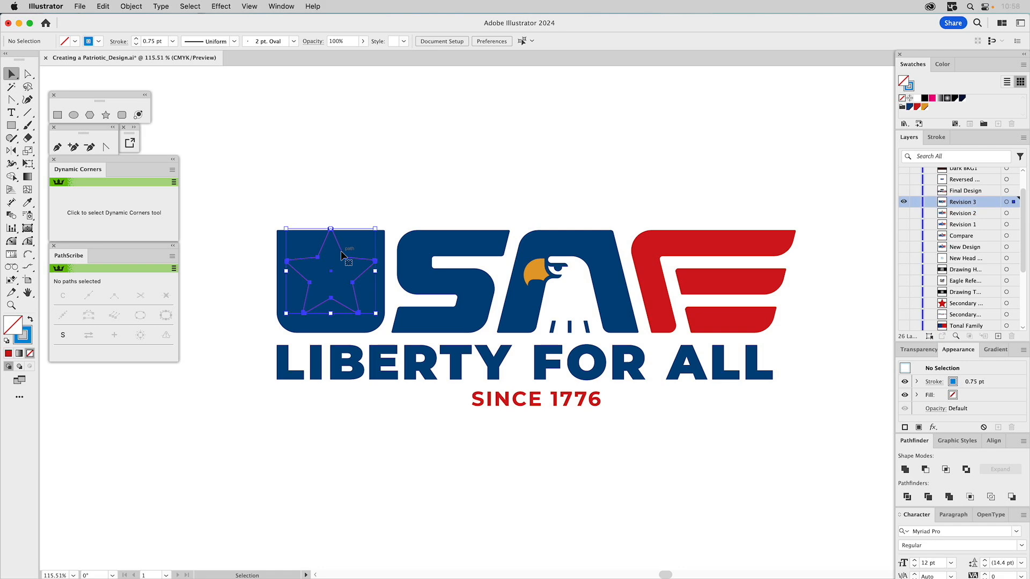
shift+click(350, 248)
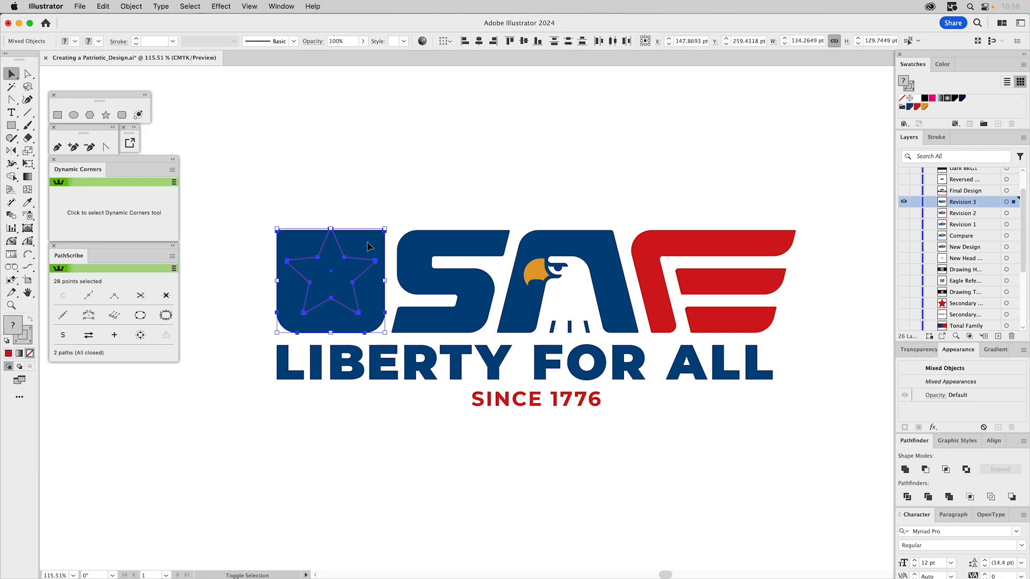
click(925, 469)
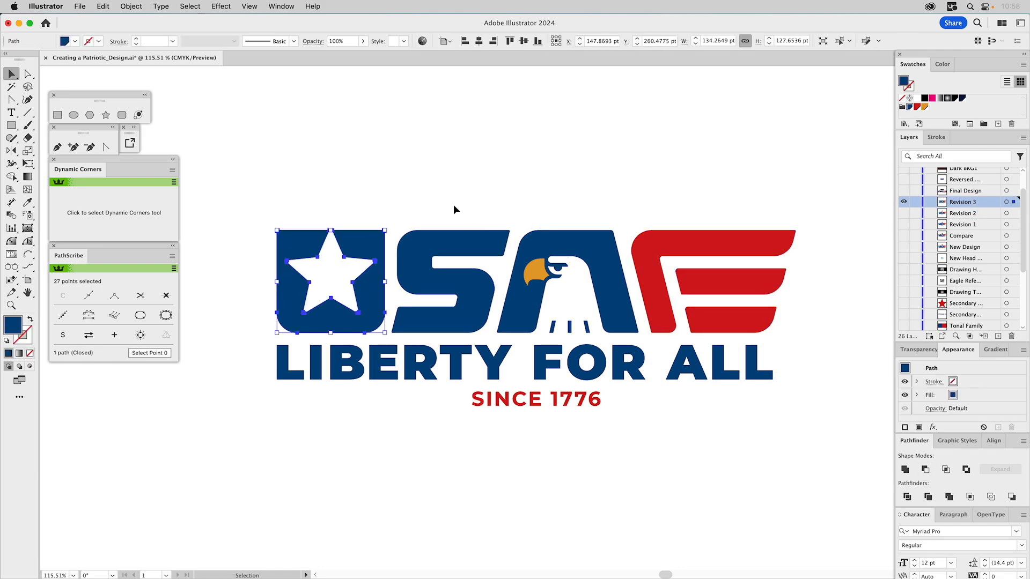
click(453, 204)
Round both sharp corners at the star's top opening in the U, using the 1.193 pt radius sampled from the U's upper right corner
click(10, 305)
drag(264, 201, 466, 343)
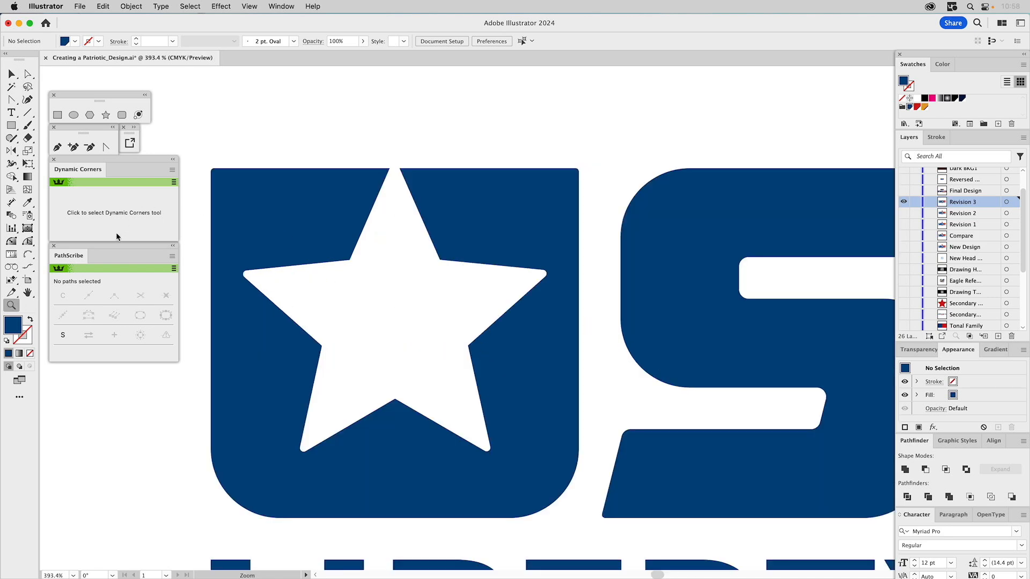
click(29, 241)
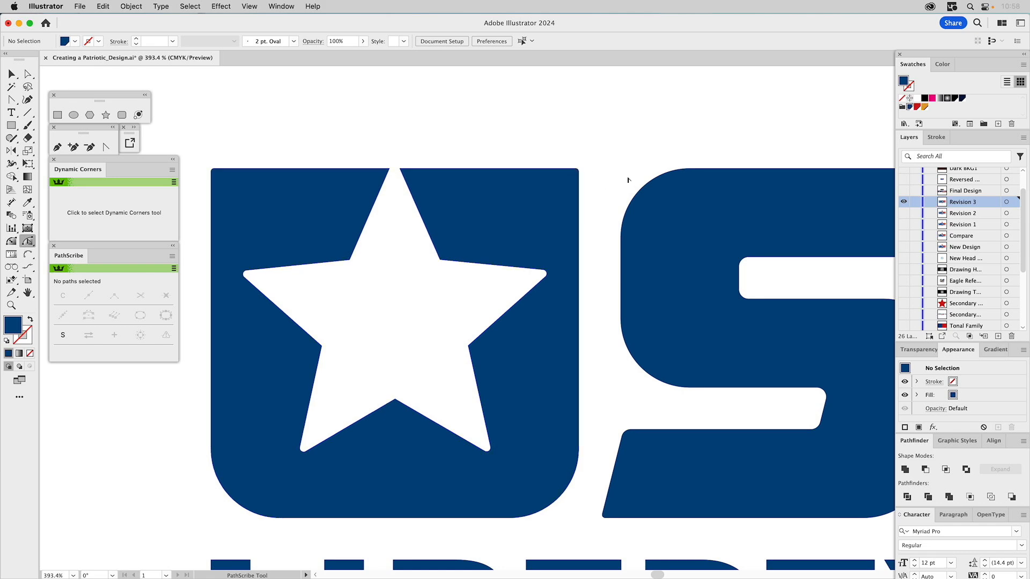
key(v)
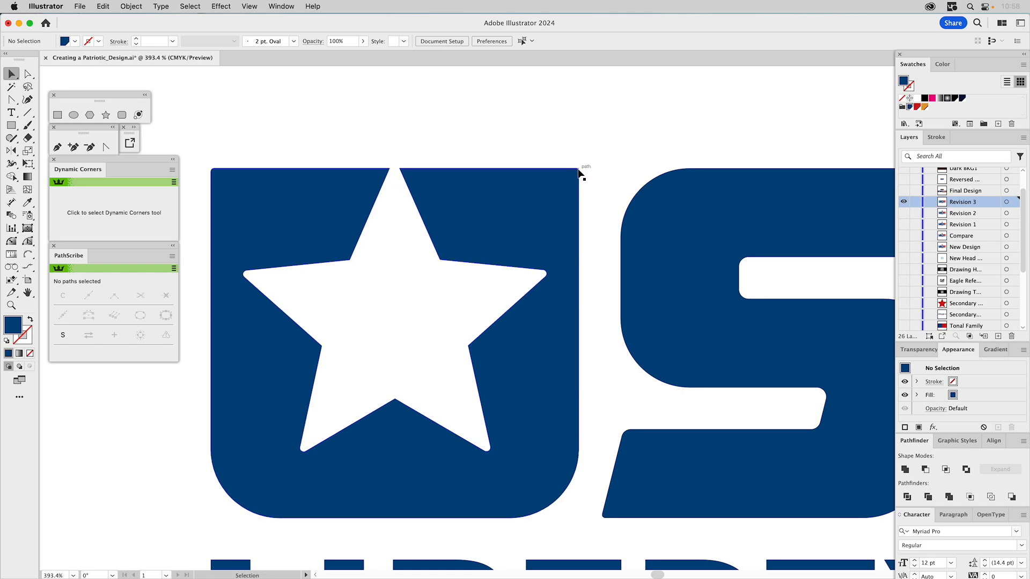
click(11, 241)
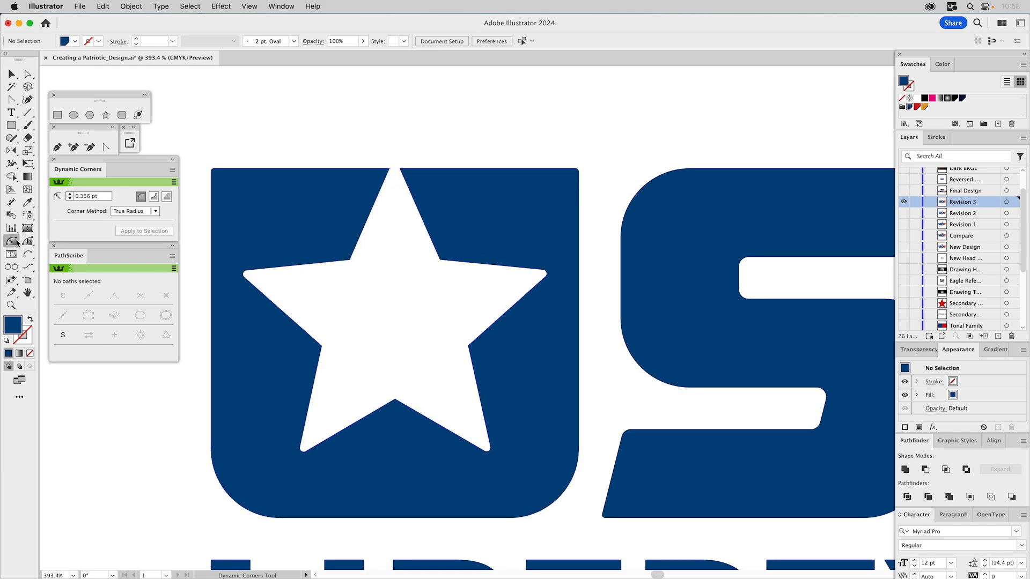
click(578, 172)
super+click(585, 169)
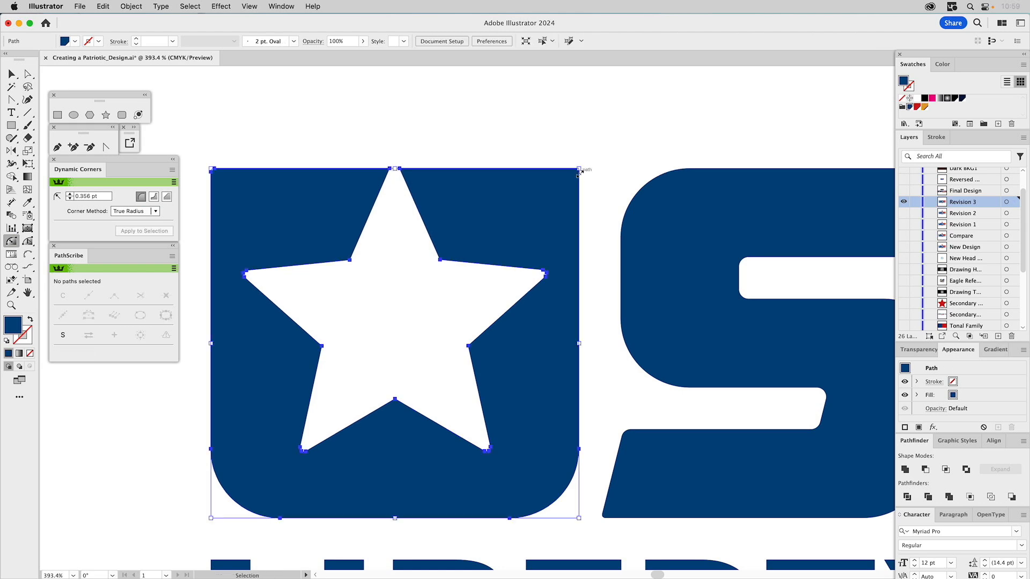
click(577, 171)
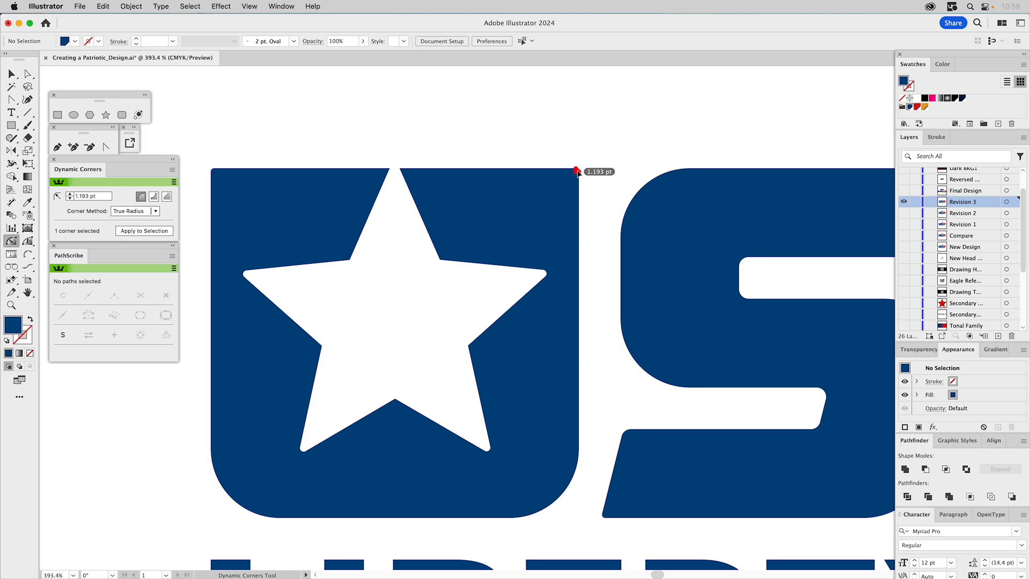
click(403, 171)
click(402, 170)
click(387, 170)
key(v)
click(462, 109)
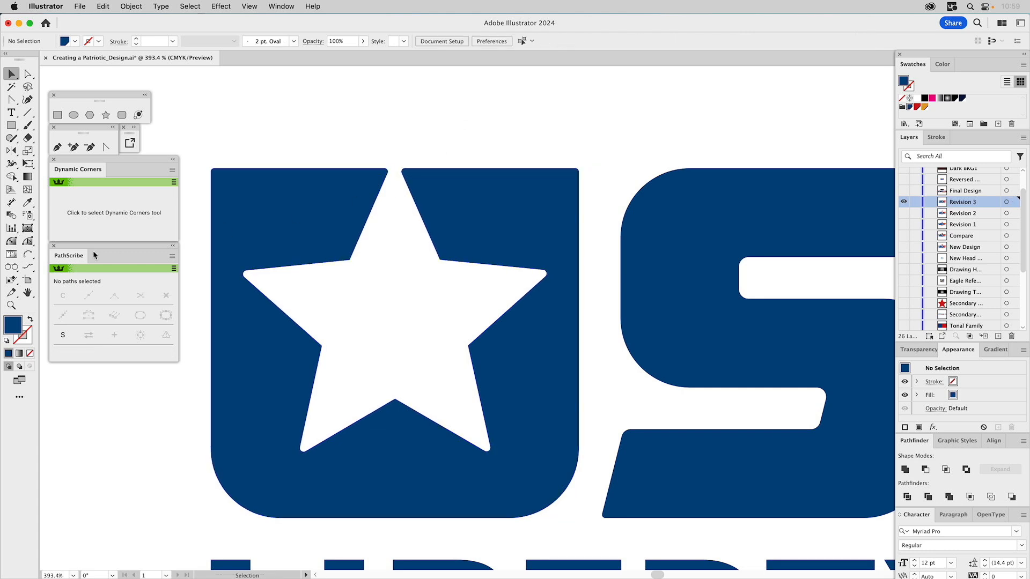
Show the Final Design layer with the flag photo in place of Revision 3 and make it the active layer
click(12, 305)
alt+click(582, 290)
alt+click(582, 290)
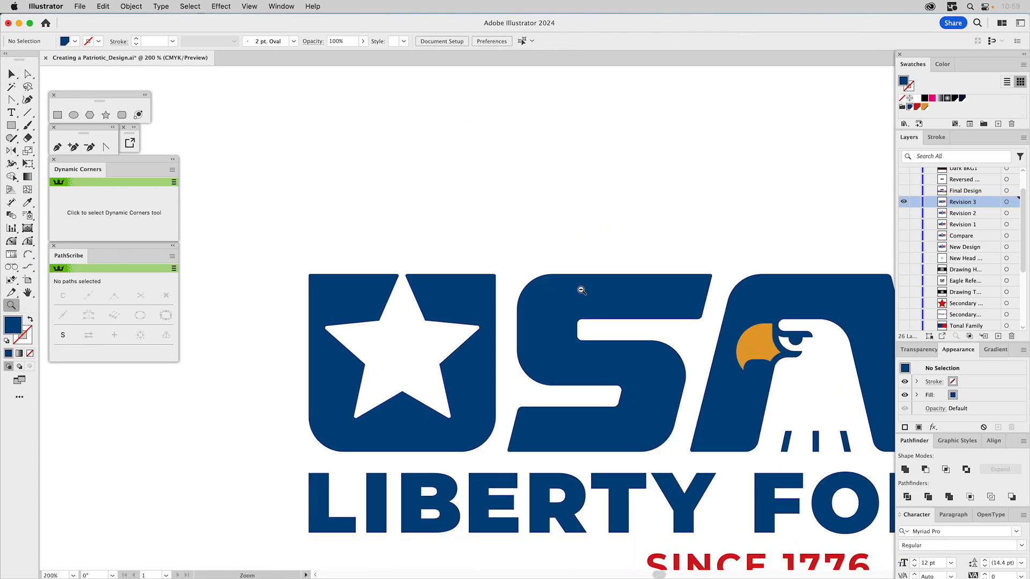
alt+click(582, 290)
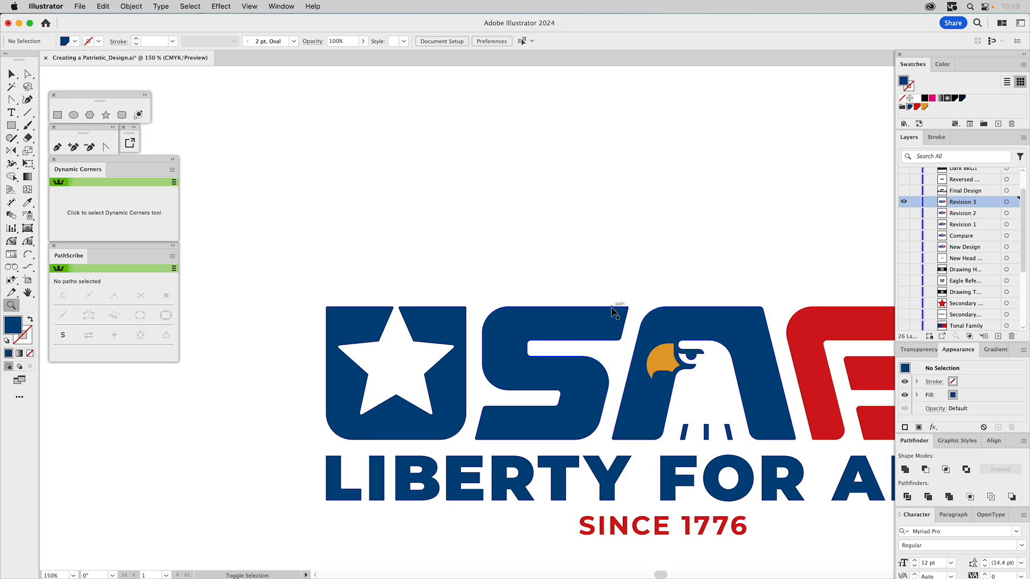
key(super+0)
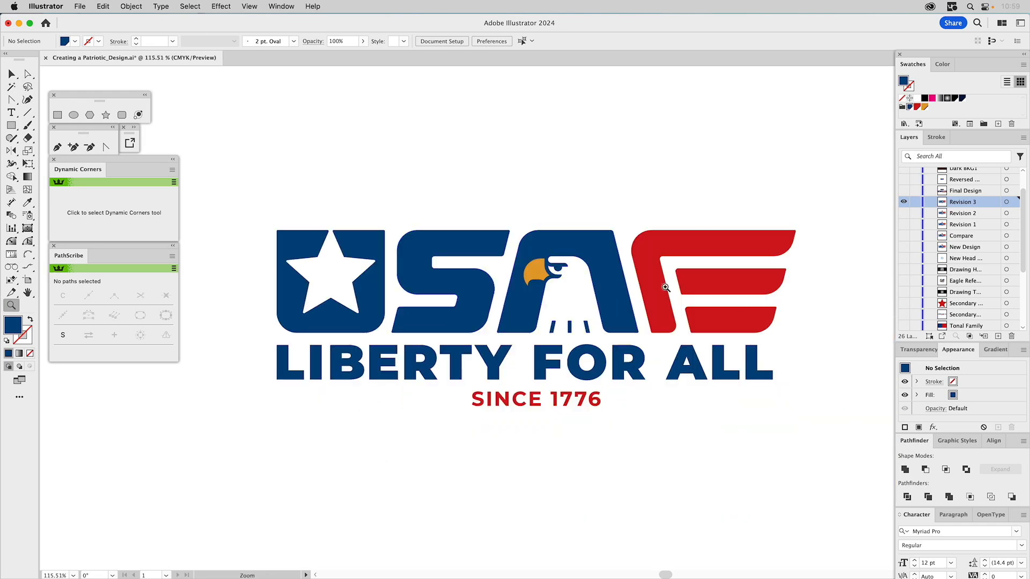
click(905, 191)
click(904, 202)
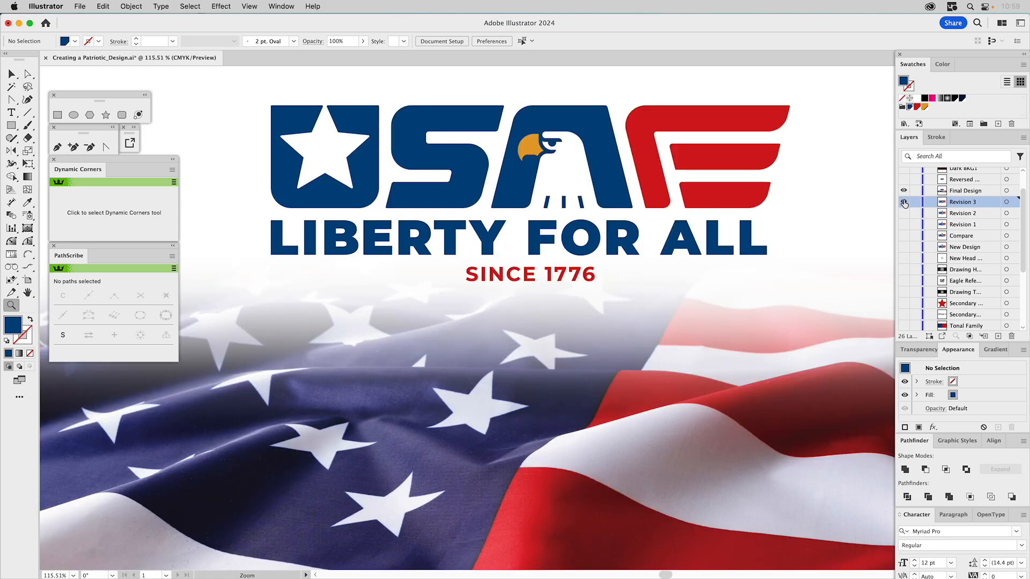
click(971, 192)
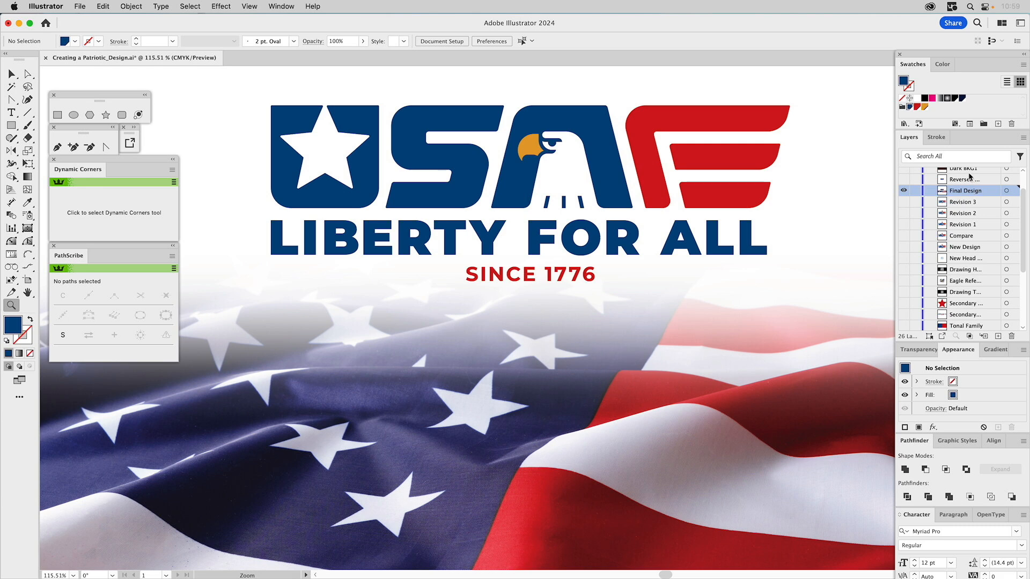
Hide the Final Design layer and show the Reversed layer's artwork instead
scroll(971, 185, up, 3)
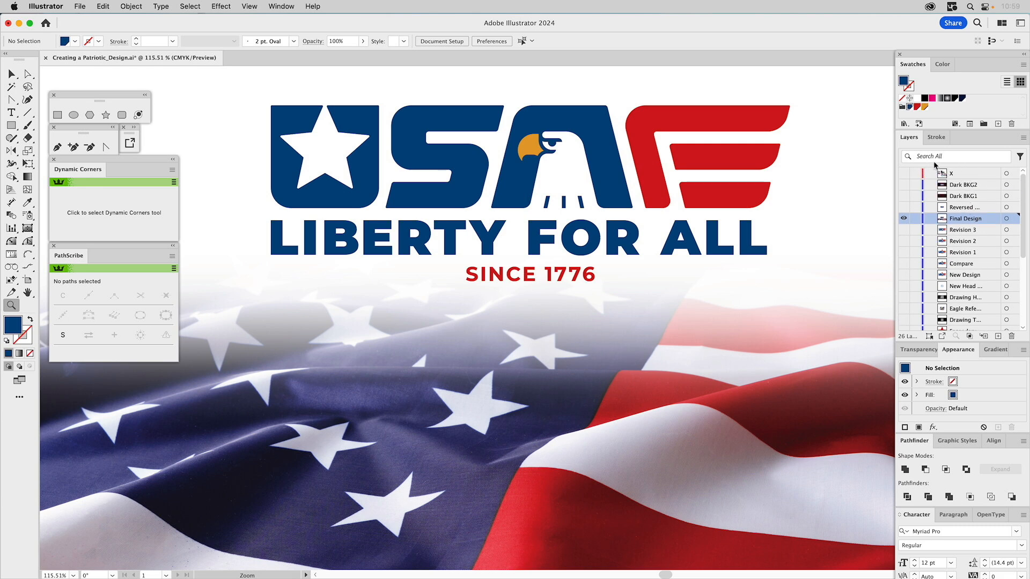
click(903, 217)
alt+click(904, 208)
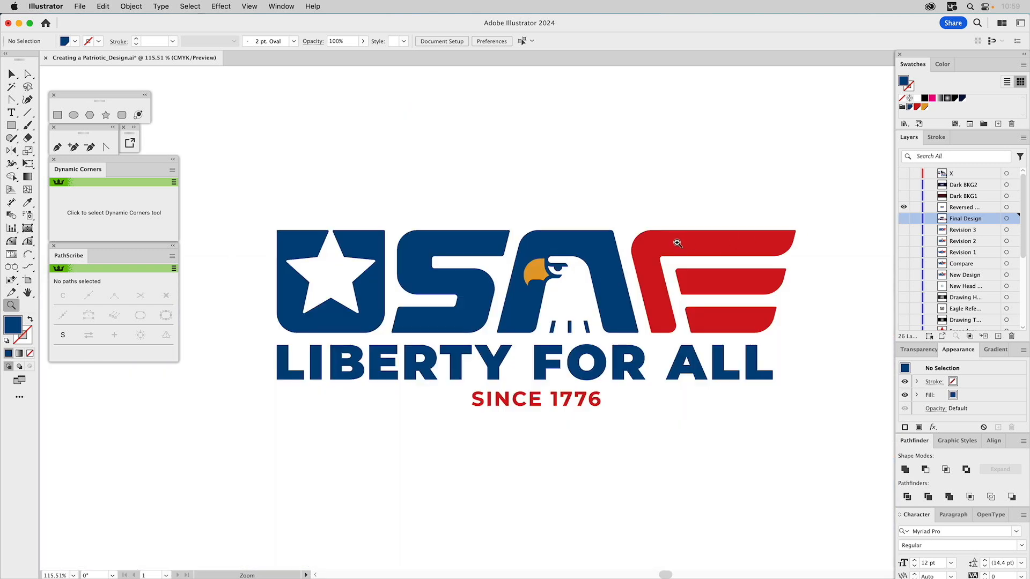
key(v)
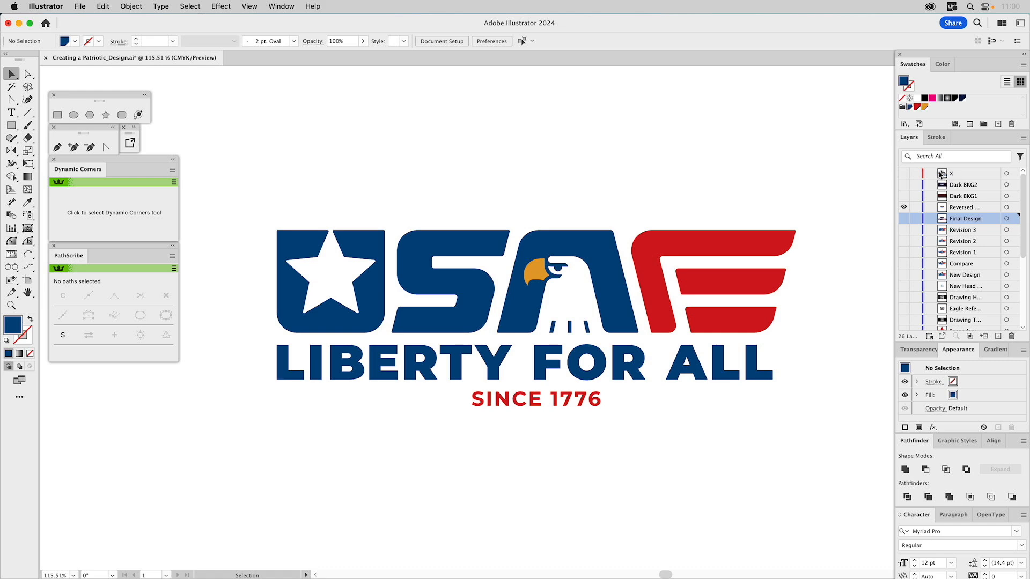
Copy the thin magenta spacing rectangle from the X layer into the Reversed Version layer and place it above the USA lettering
click(904, 173)
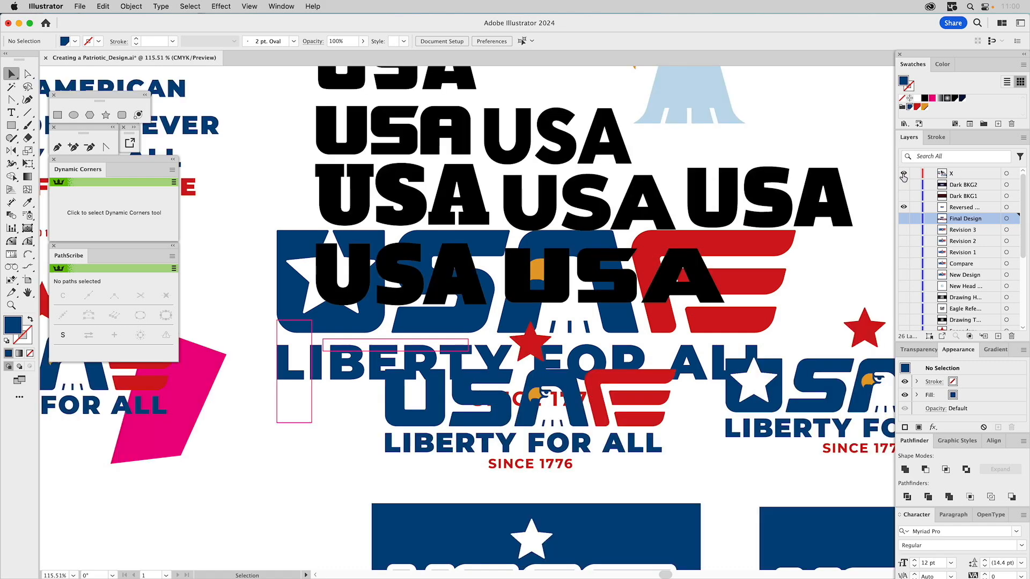
click(313, 342)
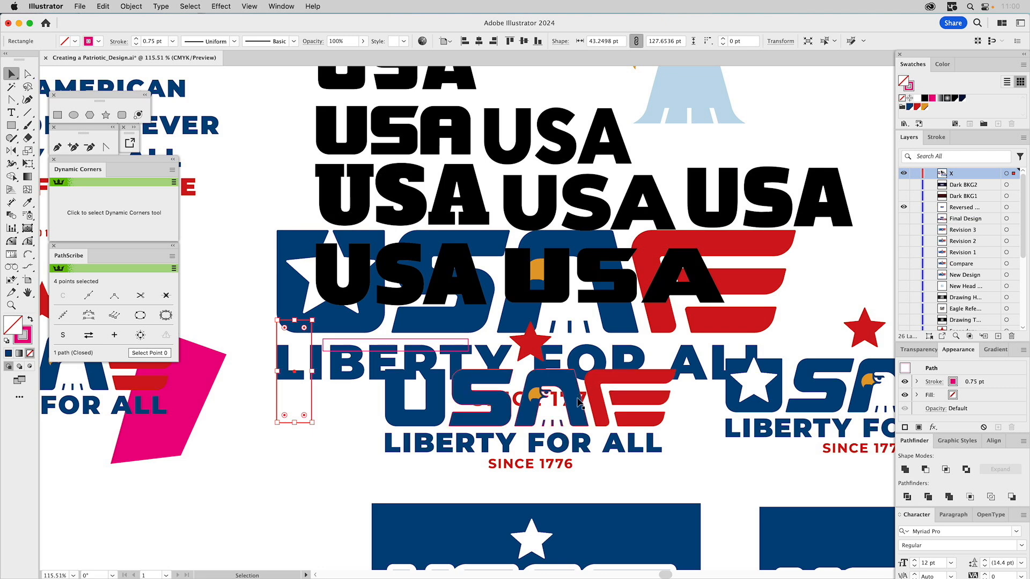
click(329, 344)
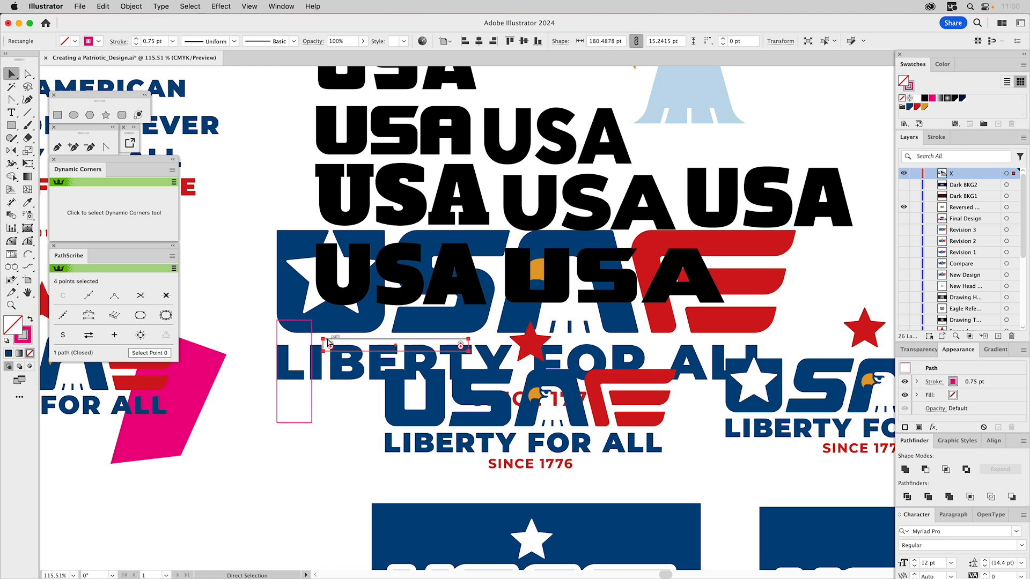
click(904, 174)
click(962, 208)
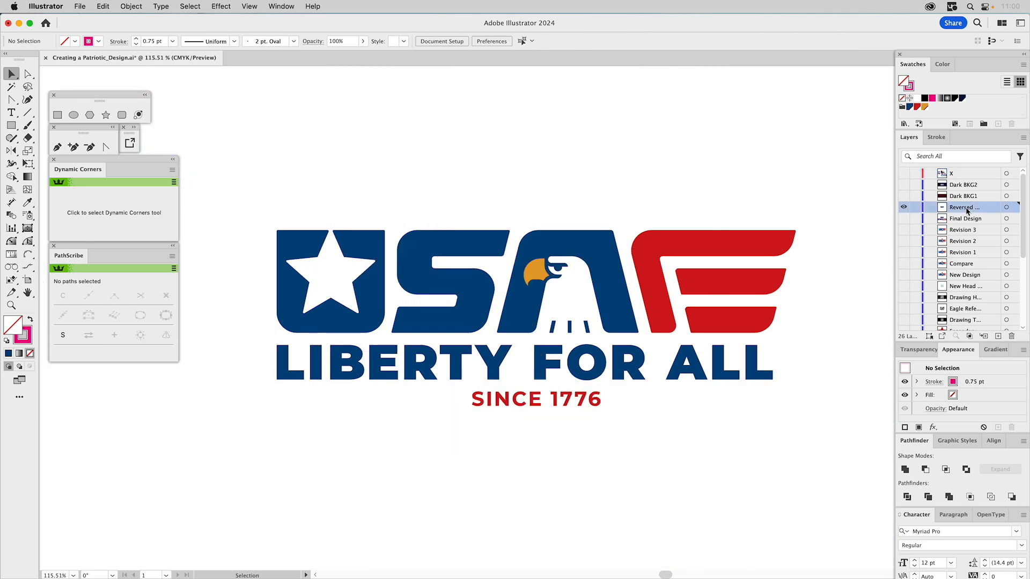
key(super+a)
drag(559, 311, 638, 175)
click(717, 187)
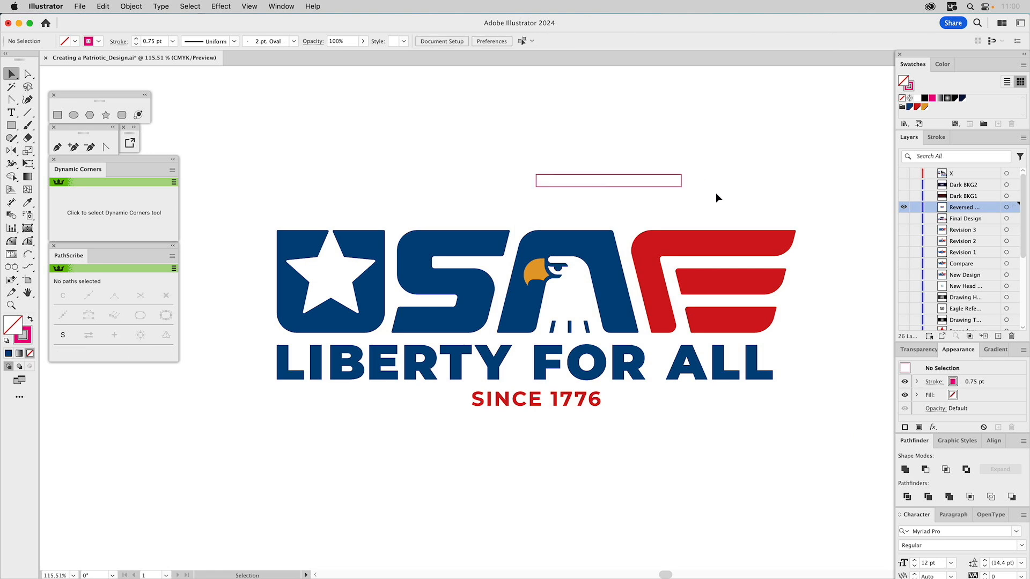
Move LIBERTY FOR ALL and SINCE 1776 together straight down to open space below the USA lettering
click(622, 363)
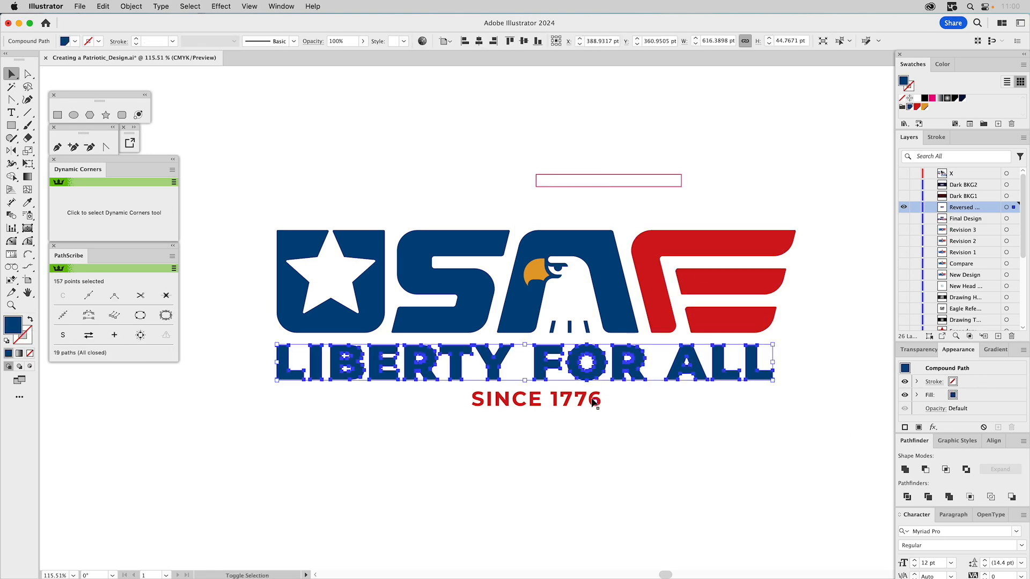
drag(593, 407, 594, 467)
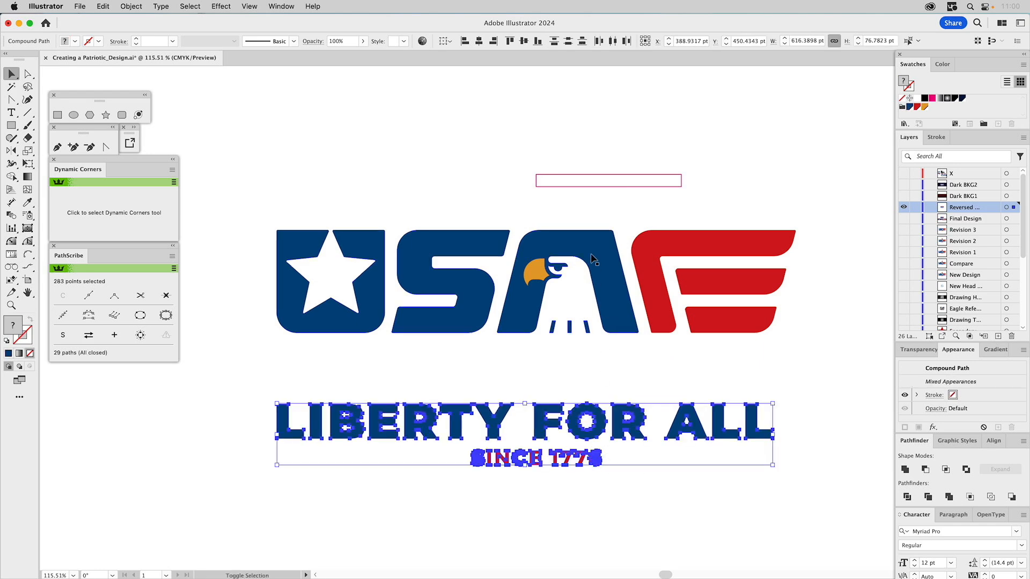
click(592, 260)
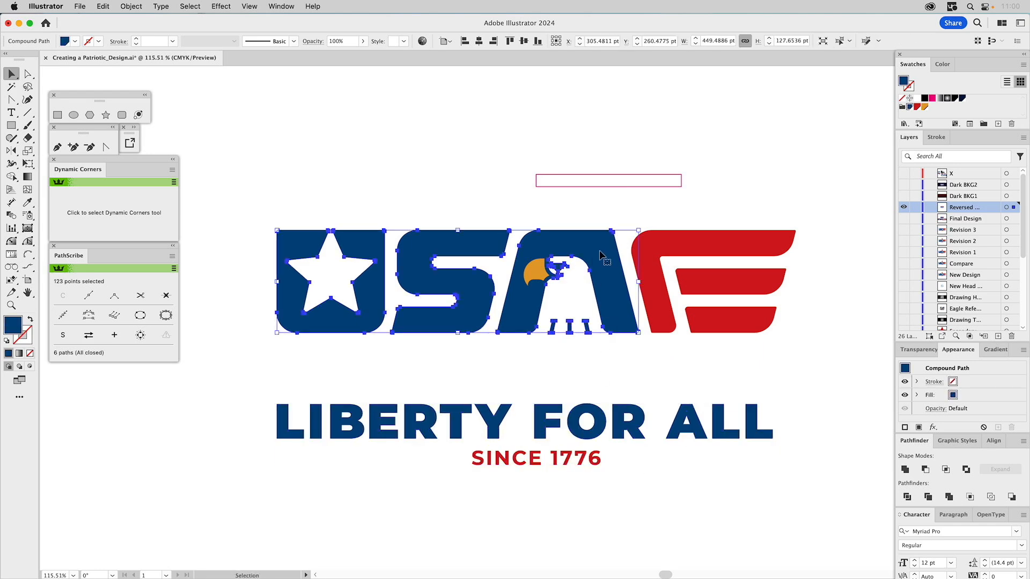
click(562, 215)
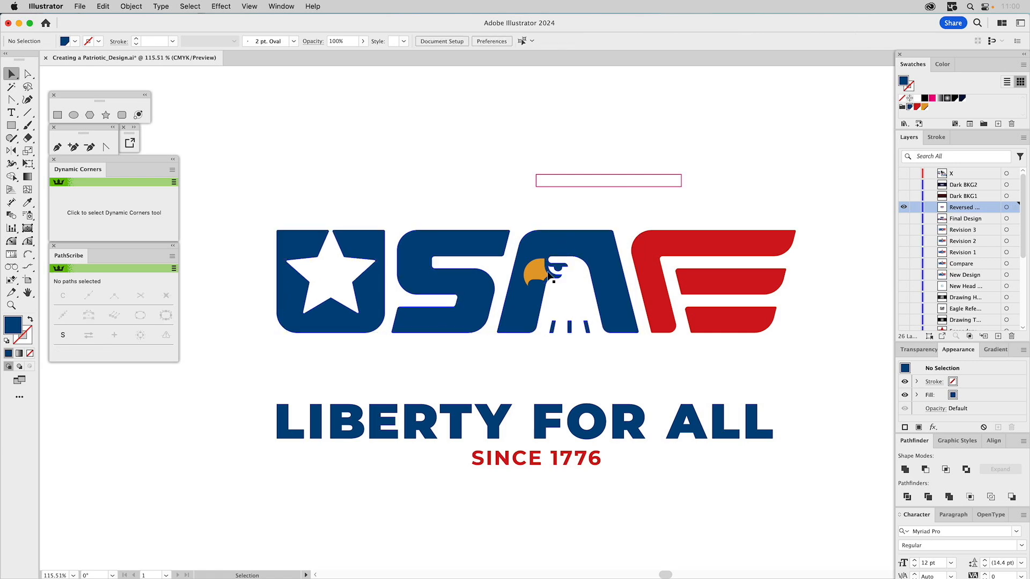
Subtract the orange beak from the blue USA lettering with Minus Front and make the result a compound path
click(540, 279)
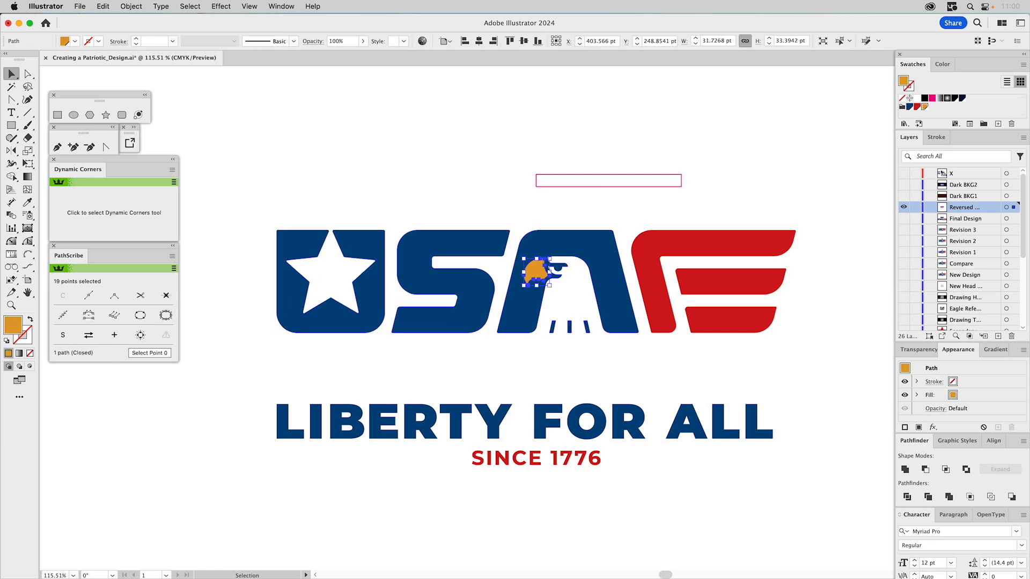
click(530, 273)
shift+click(541, 258)
click(925, 469)
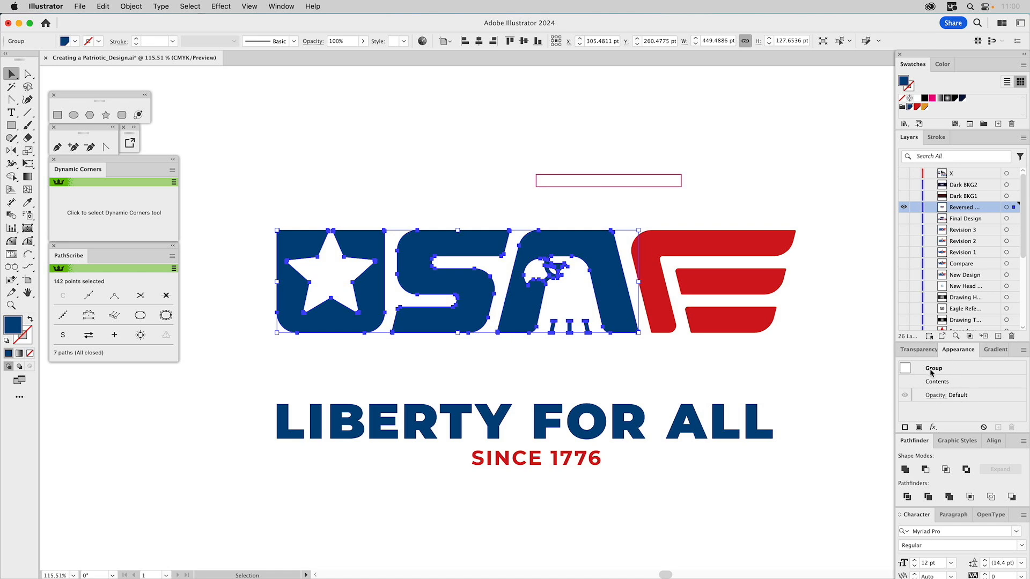
key(super+8)
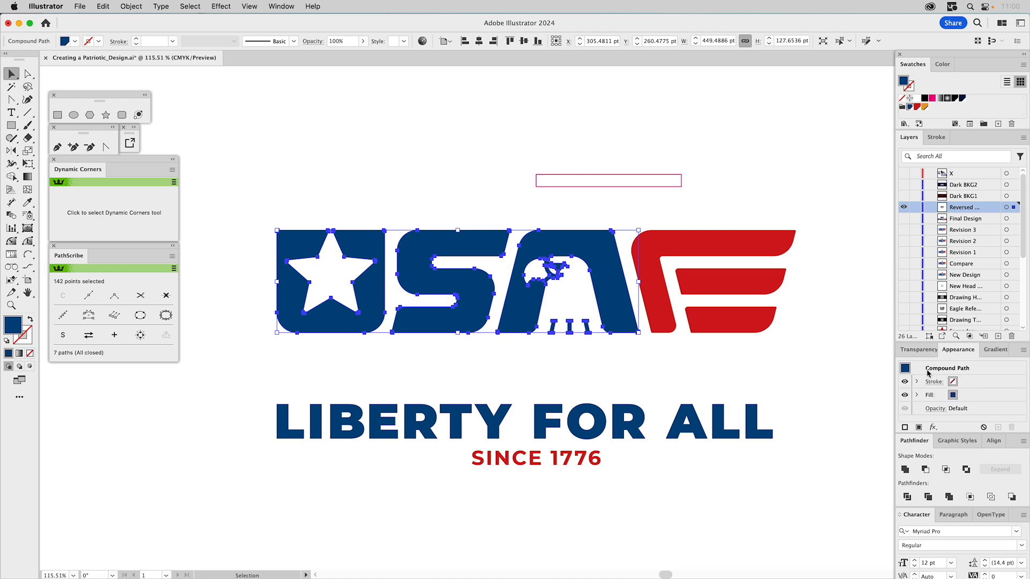
Unite the red wing stripes with the blue USA lettering and make the result one compound path
shift+click(685, 251)
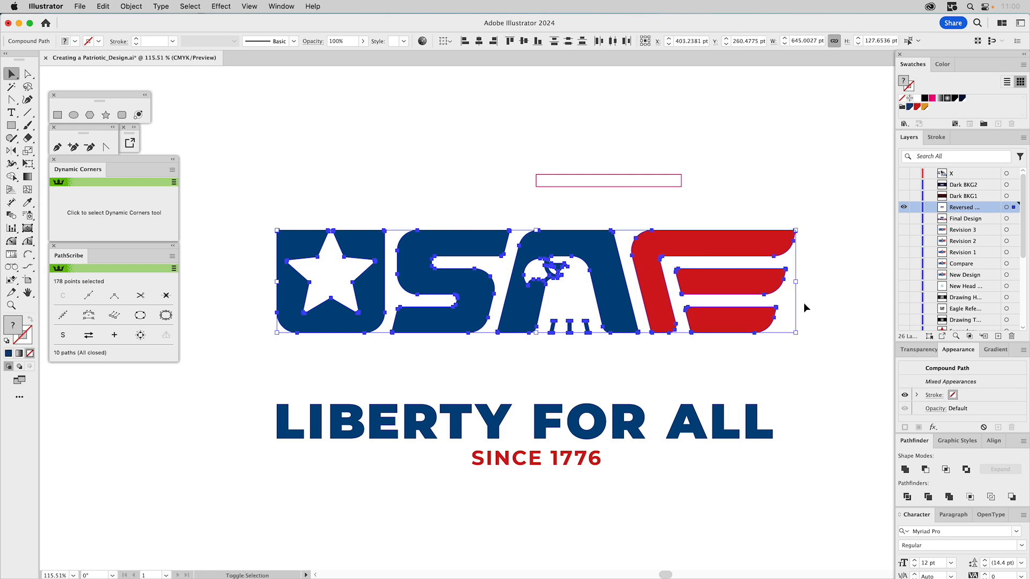
click(906, 469)
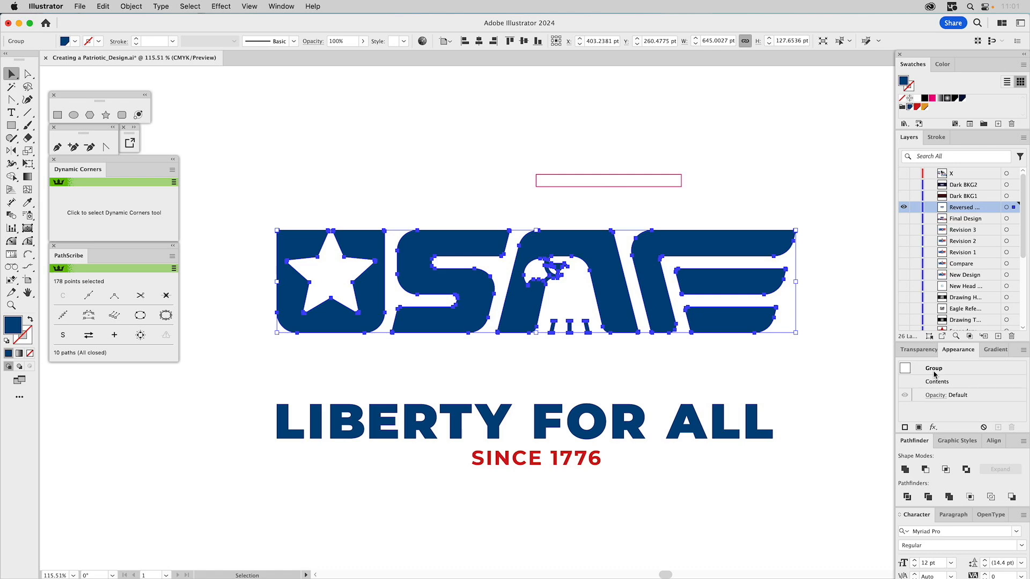
key(super+8)
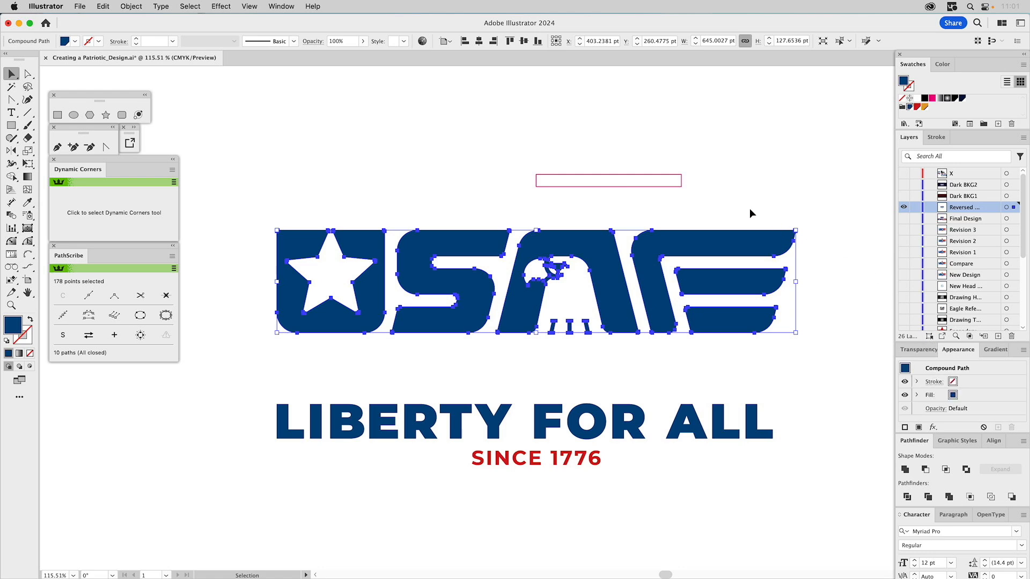
click(630, 143)
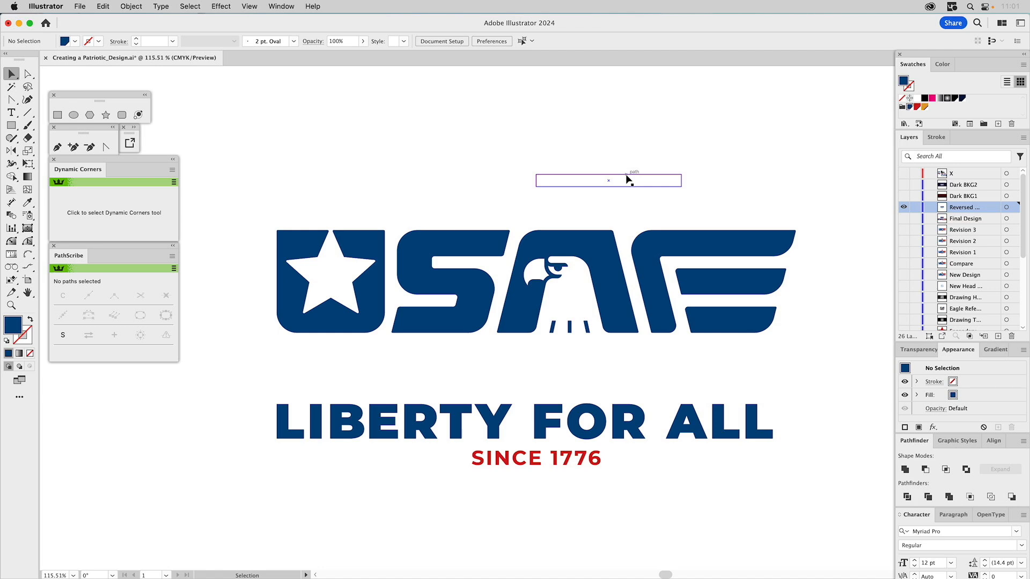
Offset the united USA eagle shape by the thin rectangle's height, 15.2415 pt, using round joins
click(629, 180)
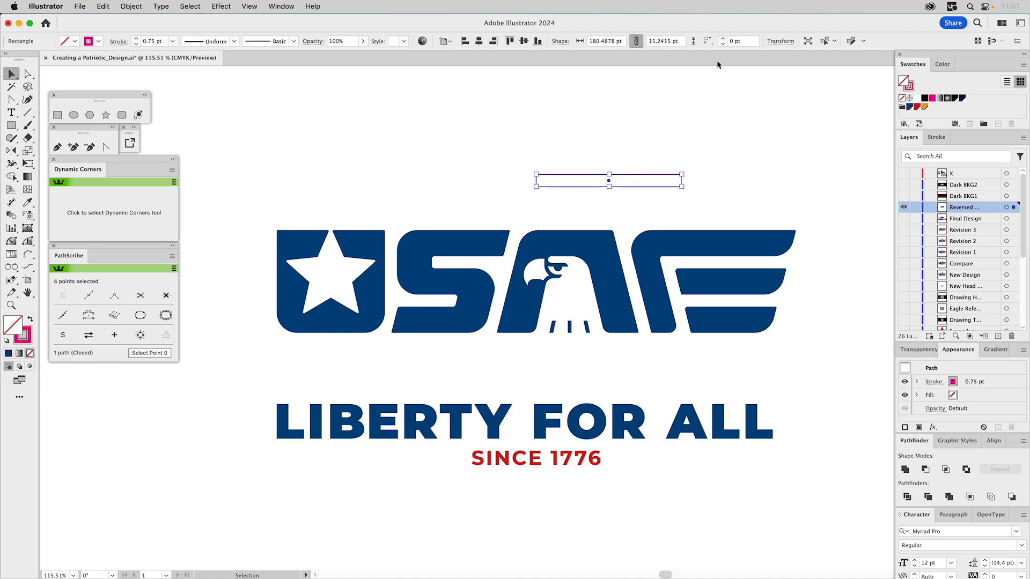
double_click(654, 42)
click(668, 104)
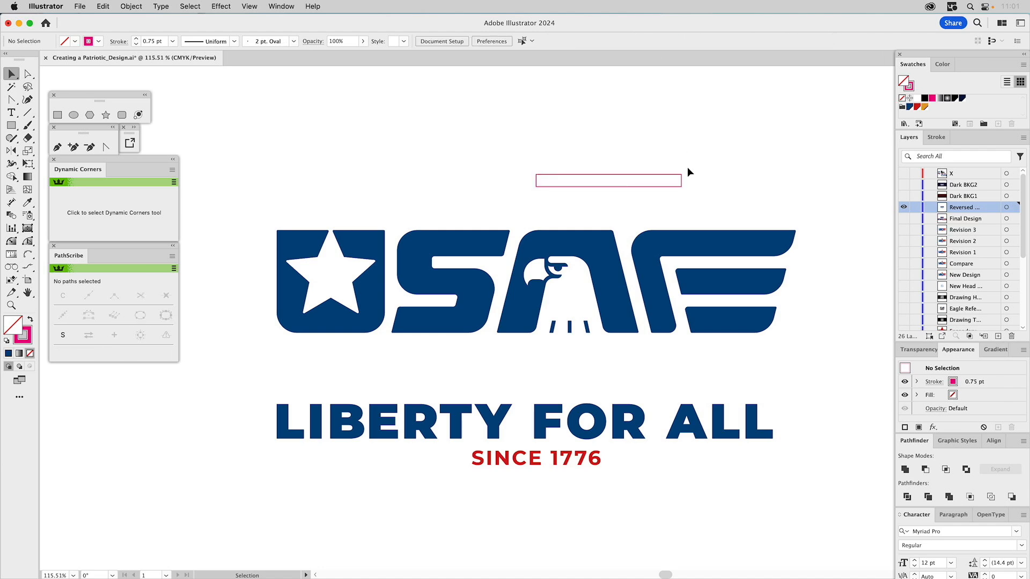
click(678, 241)
click(138, 7)
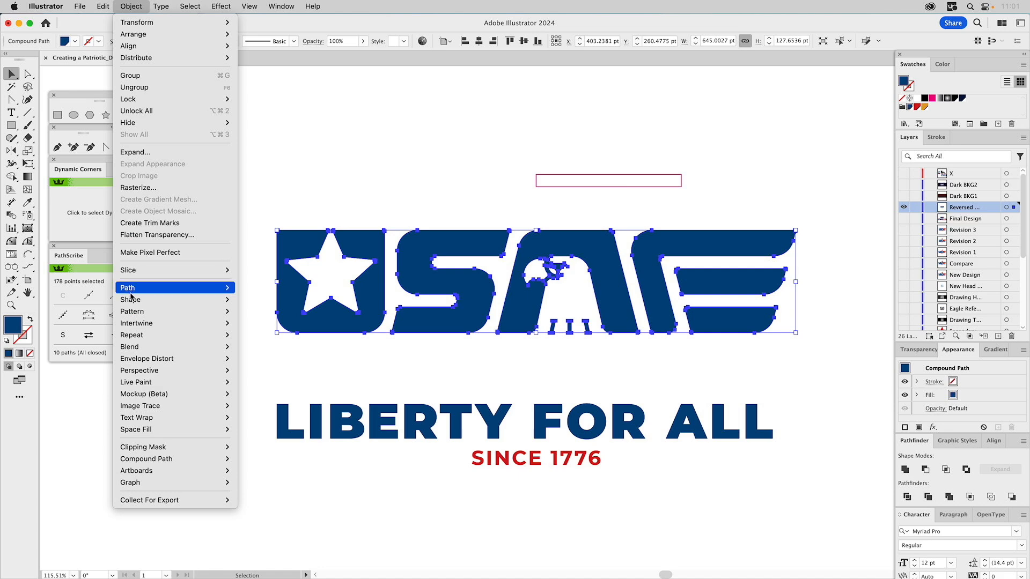
mouse_move(130, 295)
click(386, 345)
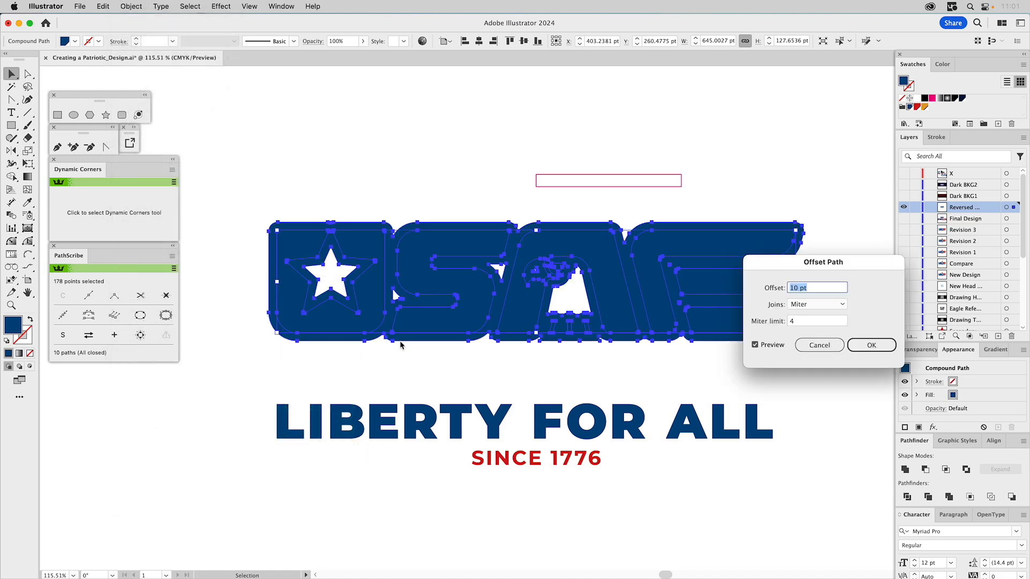
click(815, 304)
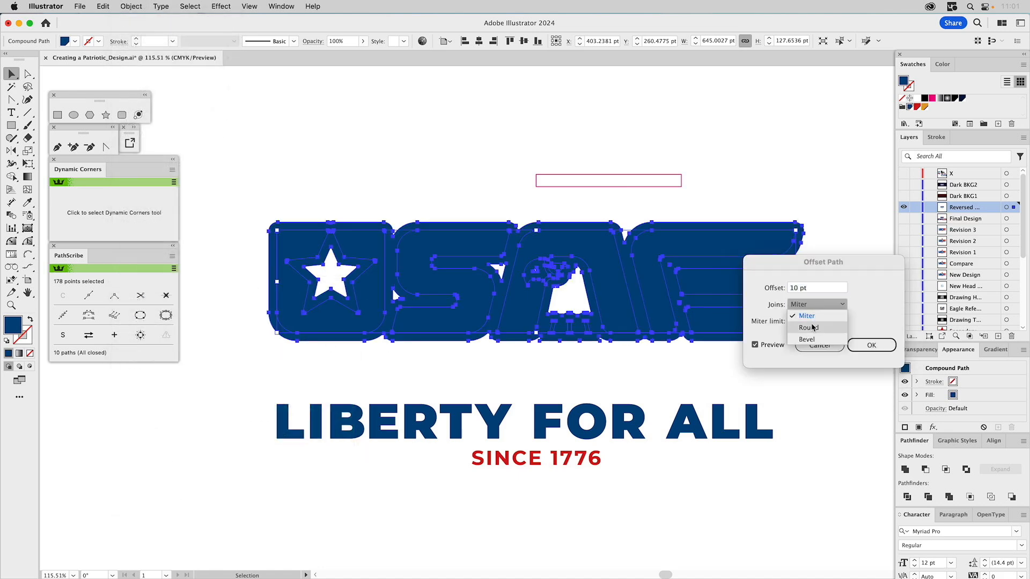
click(813, 327)
drag(811, 288, 767, 290)
text(15.2415)
click(869, 345)
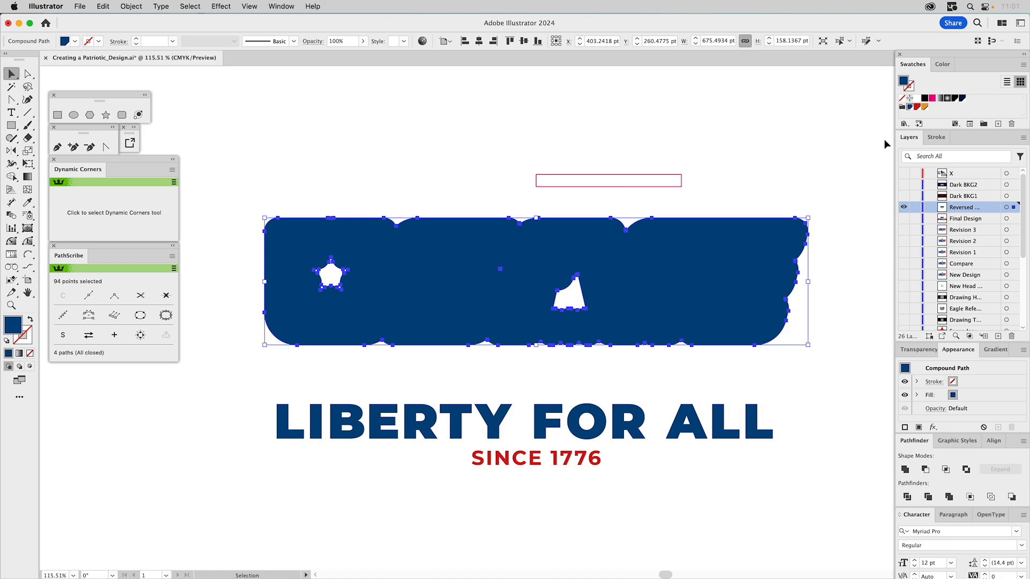
Give the offset shape a 1 pt magenta stroke with no fill
click(912, 86)
click(904, 81)
click(902, 99)
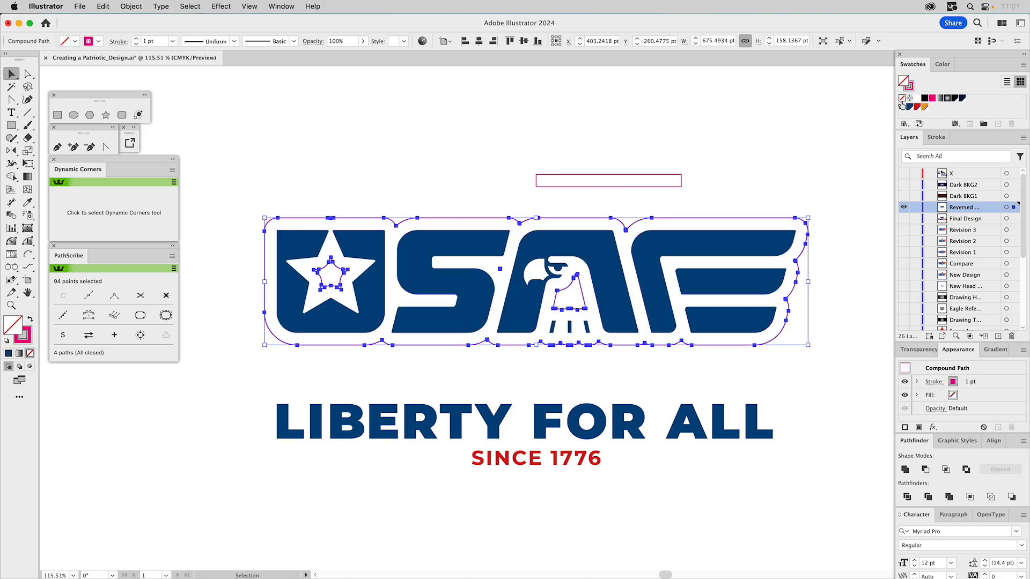
click(762, 172)
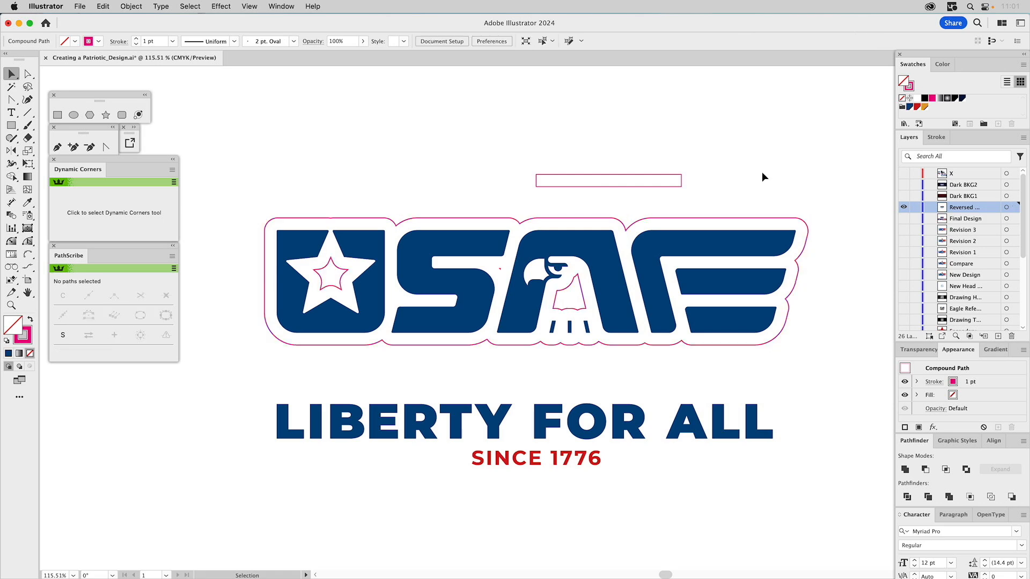
Isolate the offset compound path and delete its inner paths, keeping only the outer contour
double_click(694, 220)
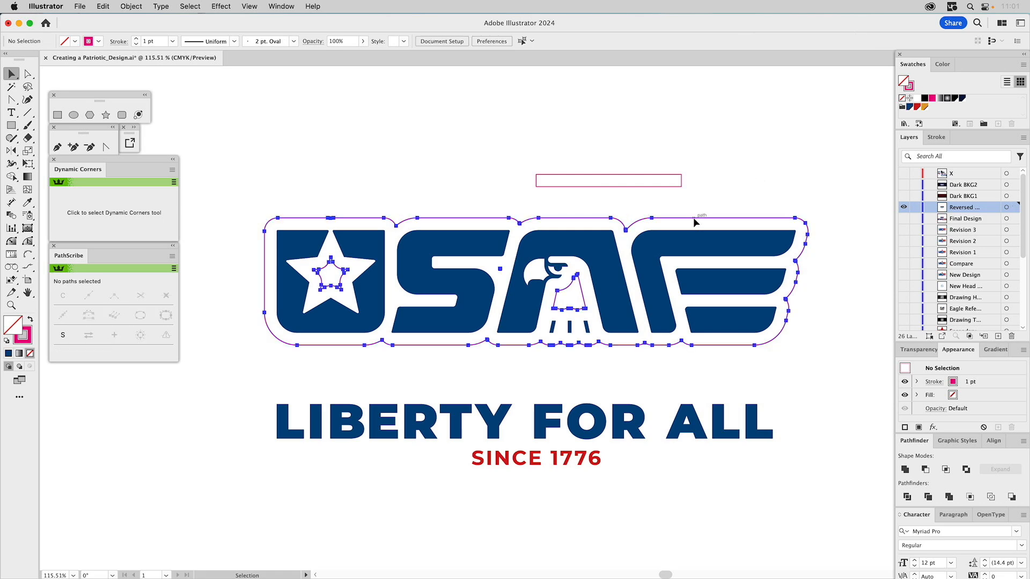
click(695, 222)
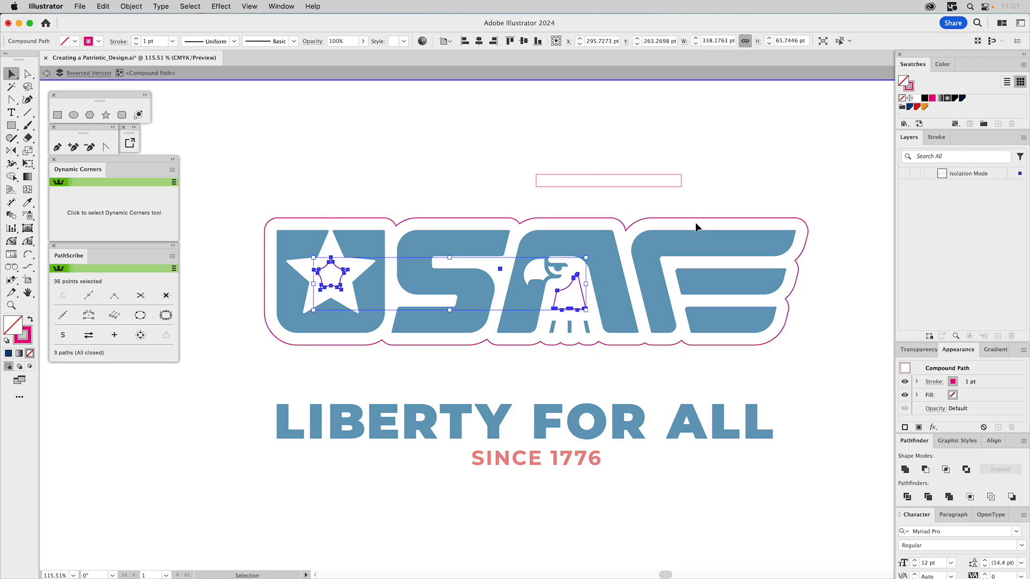
click(695, 225)
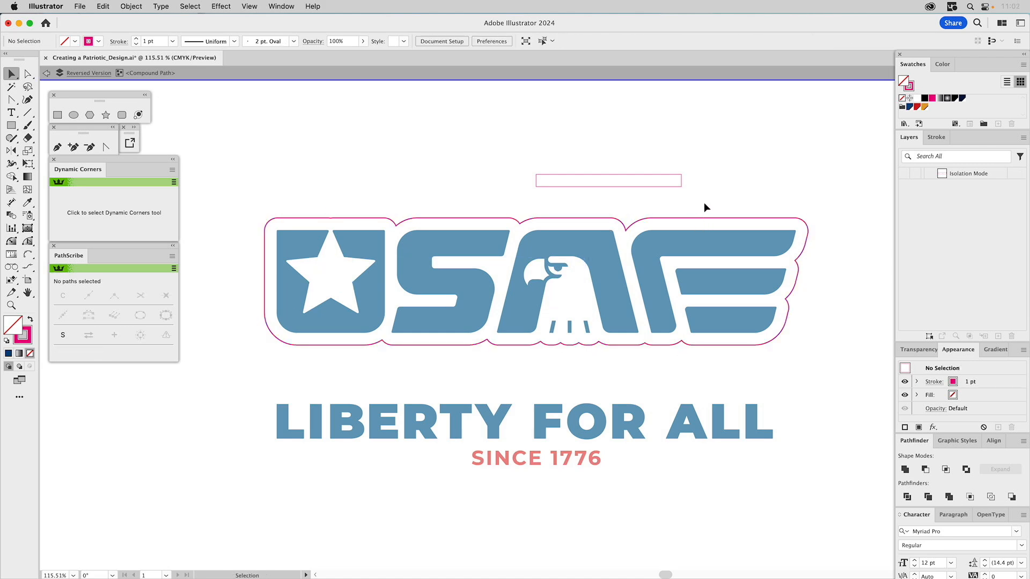
double_click(704, 201)
Fill the outer contour with solid magenta and remove its stroke
click(725, 217)
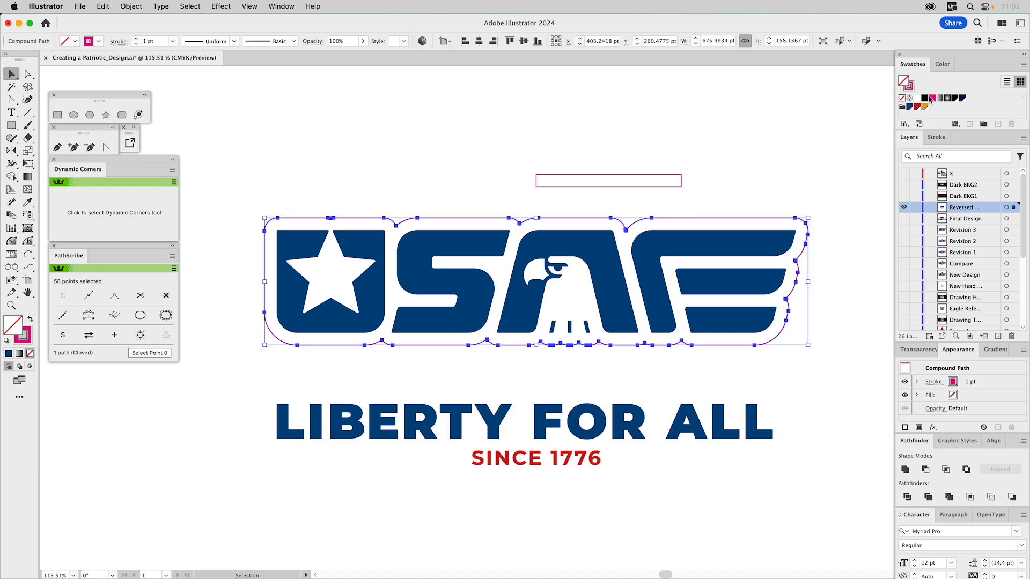
drag(932, 99, 910, 86)
click(912, 87)
click(902, 98)
click(787, 154)
Subtract the blue USA lettering from the magenta backing shape with Minus Front and make the result a compound path
click(681, 231)
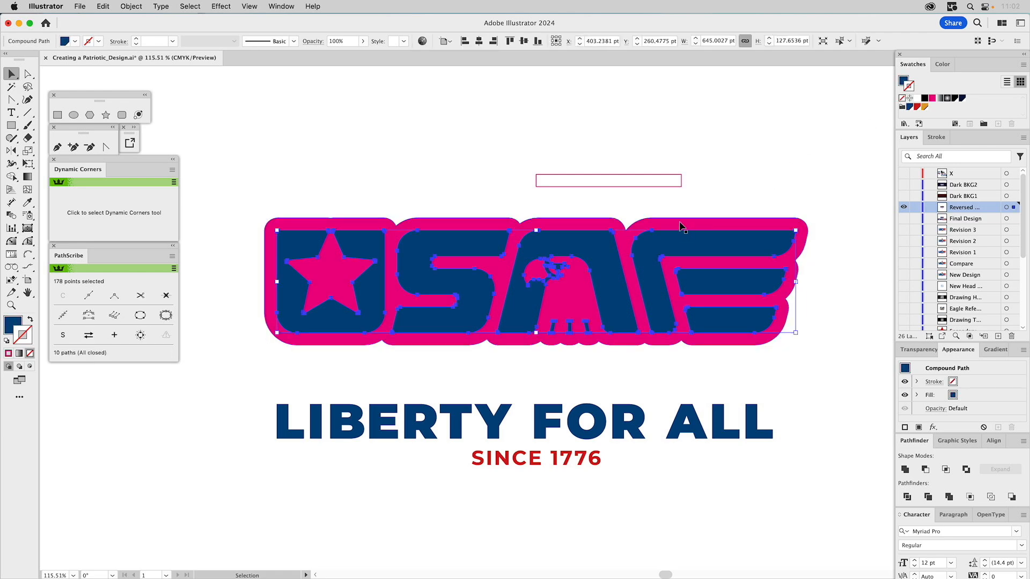
shift+click(680, 225)
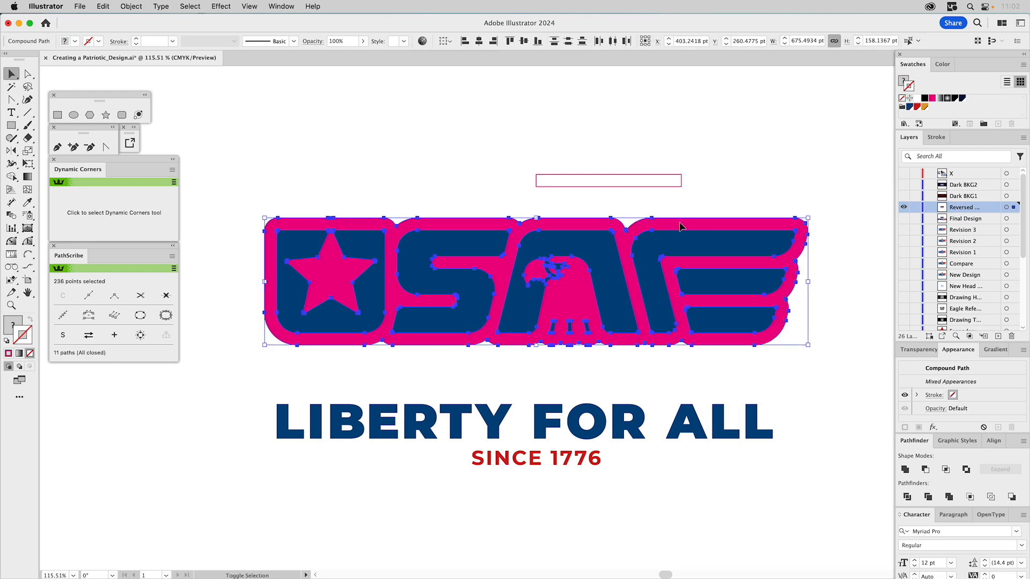
click(924, 470)
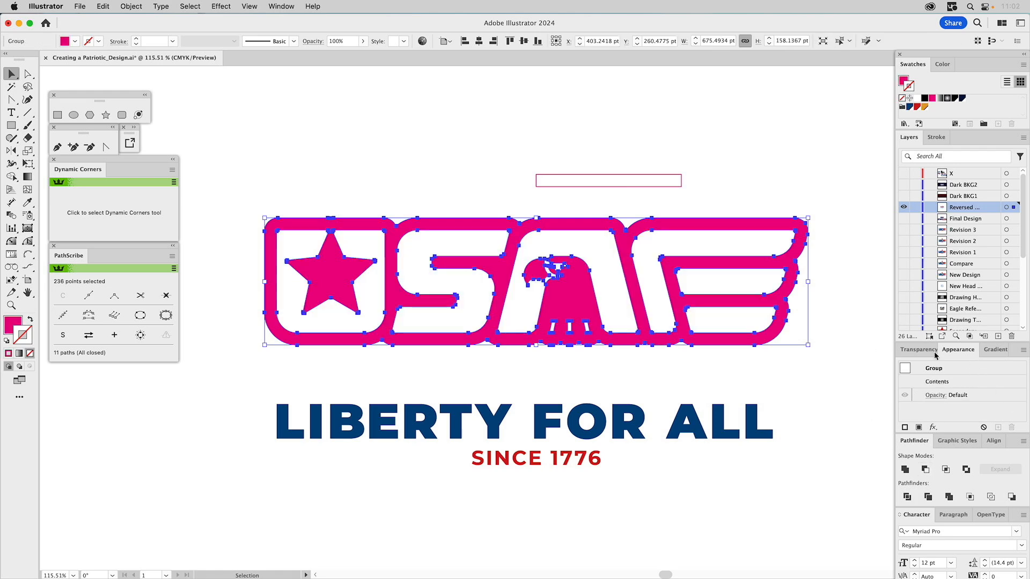
key(super+8)
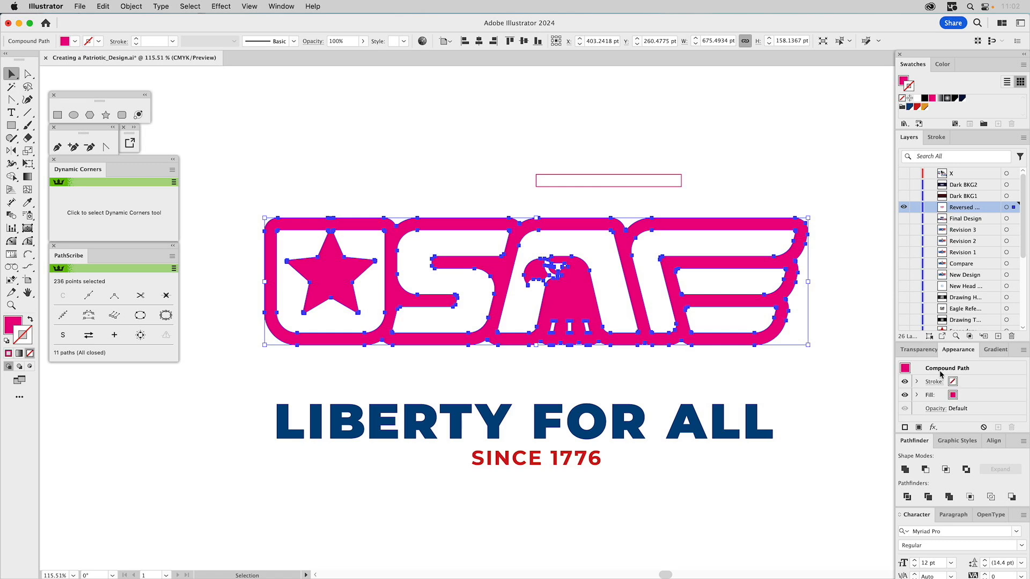
click(703, 178)
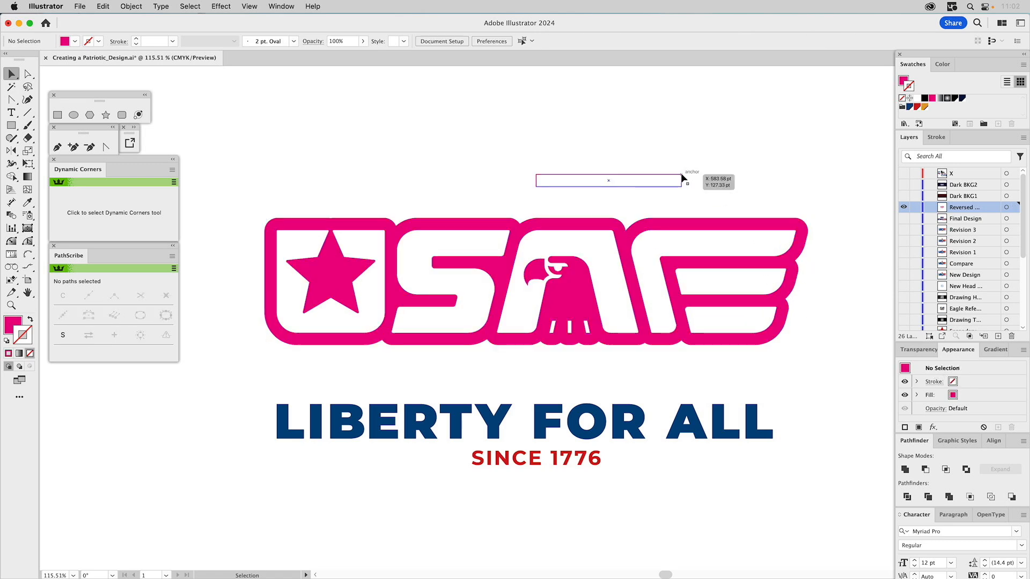
Move the thin rectangle below the eagle and remove the anchor points forming the small bumps along the outline's bottom edge there
drag(682, 176, 662, 371)
key(a)
click(689, 374)
drag(622, 356, 526, 343)
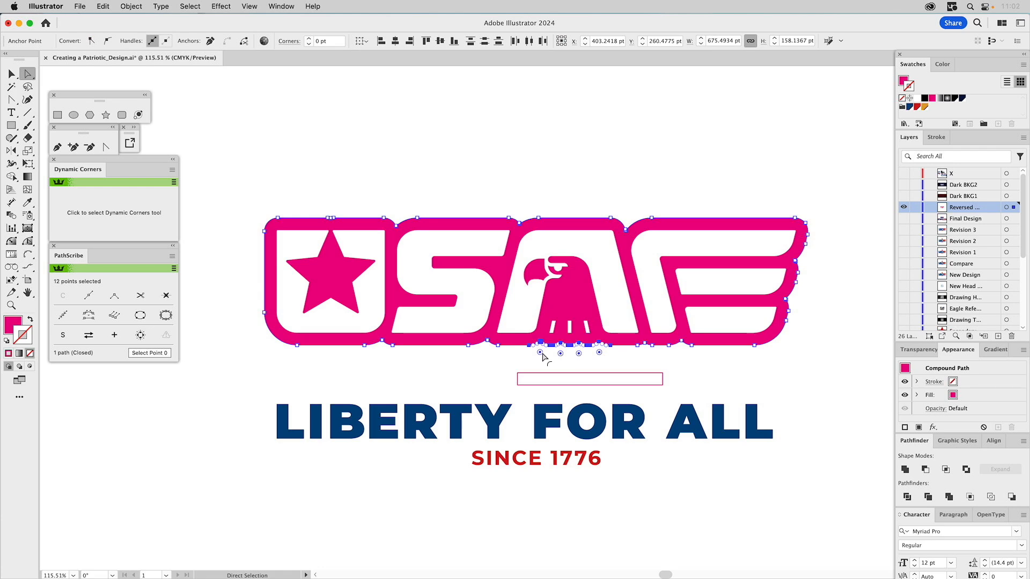
click(211, 41)
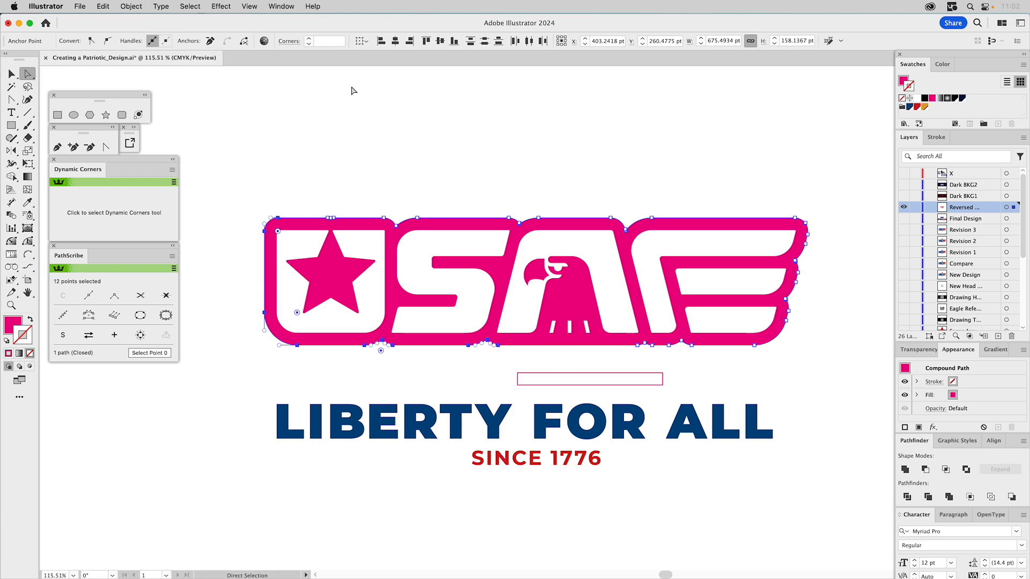
Remove the anchor points forming the small bump on the magenta outline's bottom edge, just before the winged final letter
click(445, 120)
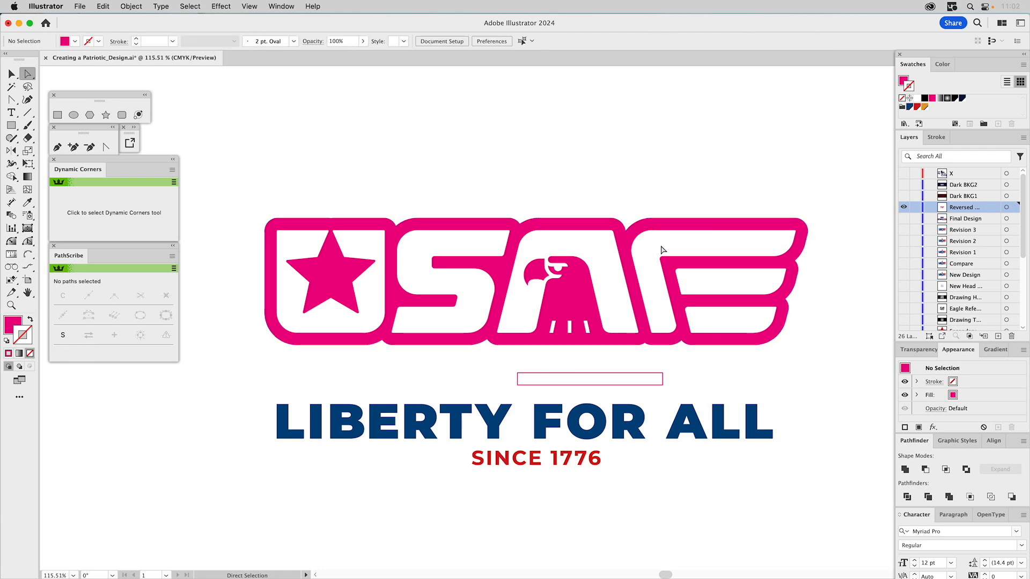
drag(700, 361, 636, 343)
drag(637, 342, 657, 342)
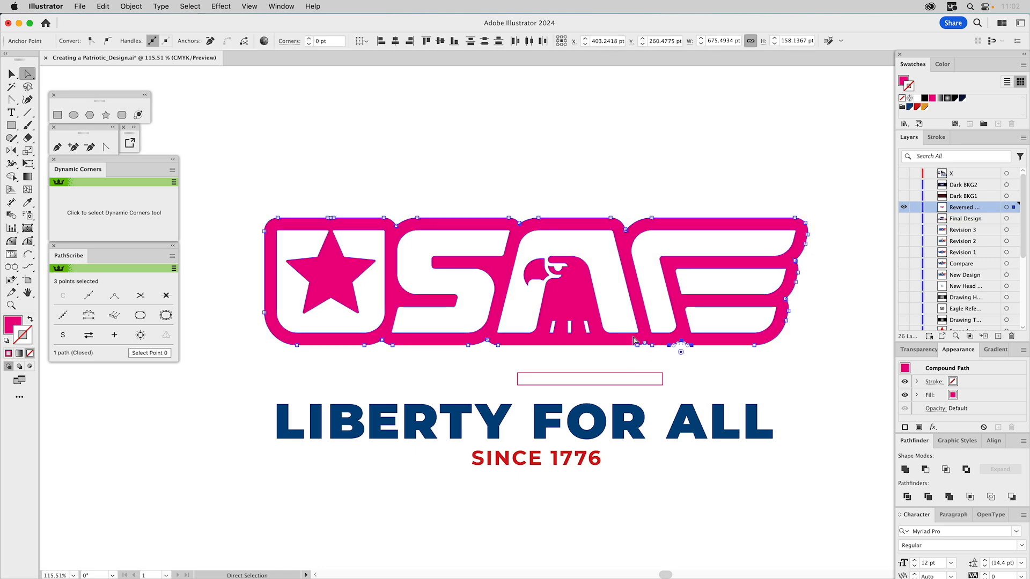
click(211, 41)
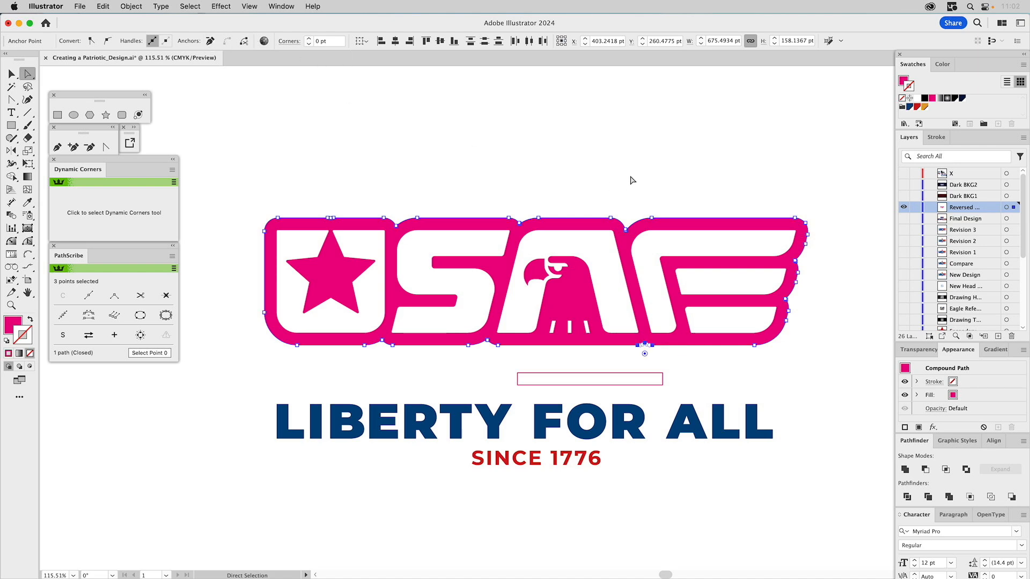
click(654, 179)
key(v)
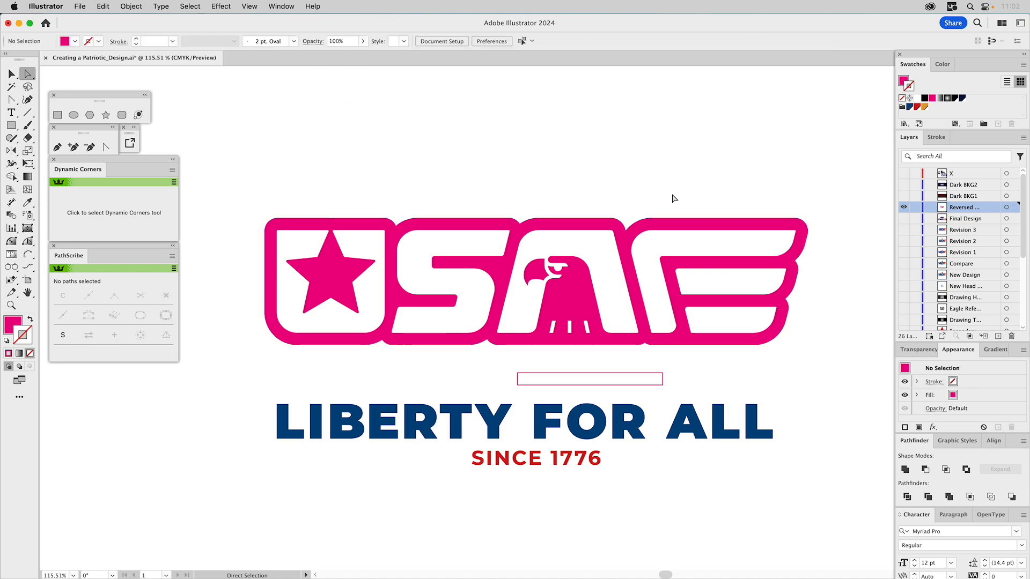
Space both text lines beneath the magenta outline using the thin rectangle as a gap guide, and delete the rectangle
click(664, 374)
drag(663, 377, 701, 349)
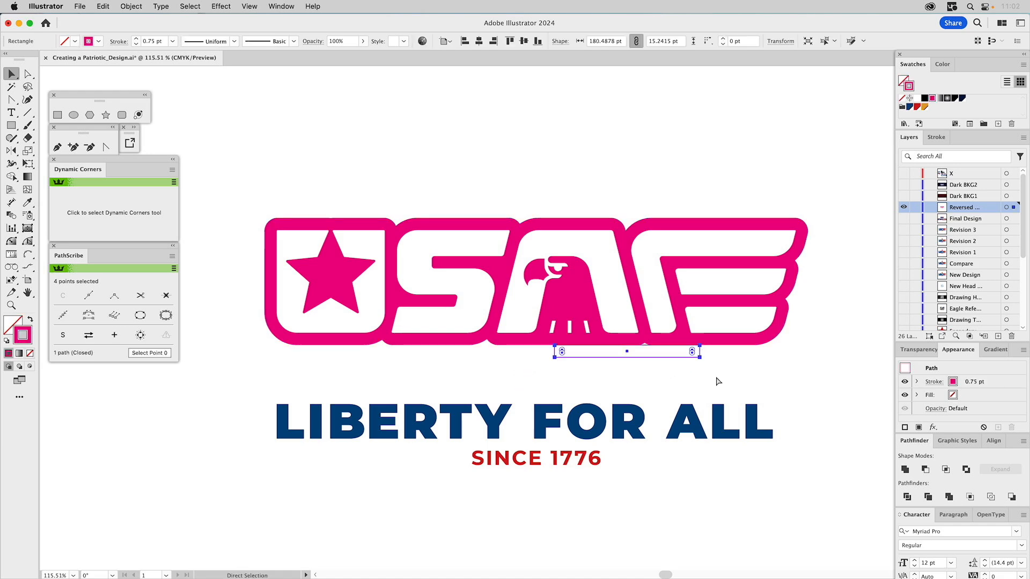
click(554, 423)
key(a)
drag(683, 408, 705, 363)
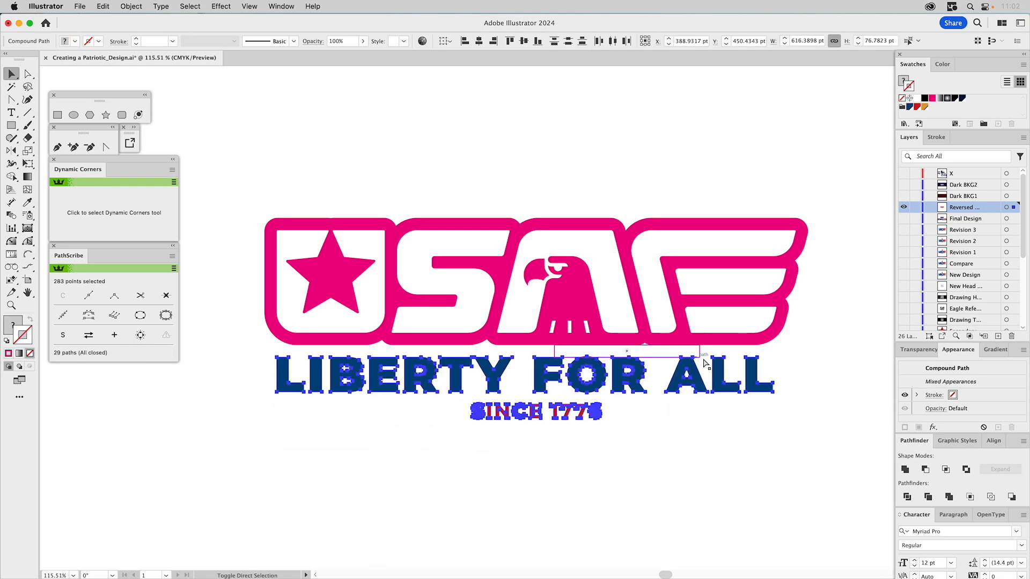
click(687, 450)
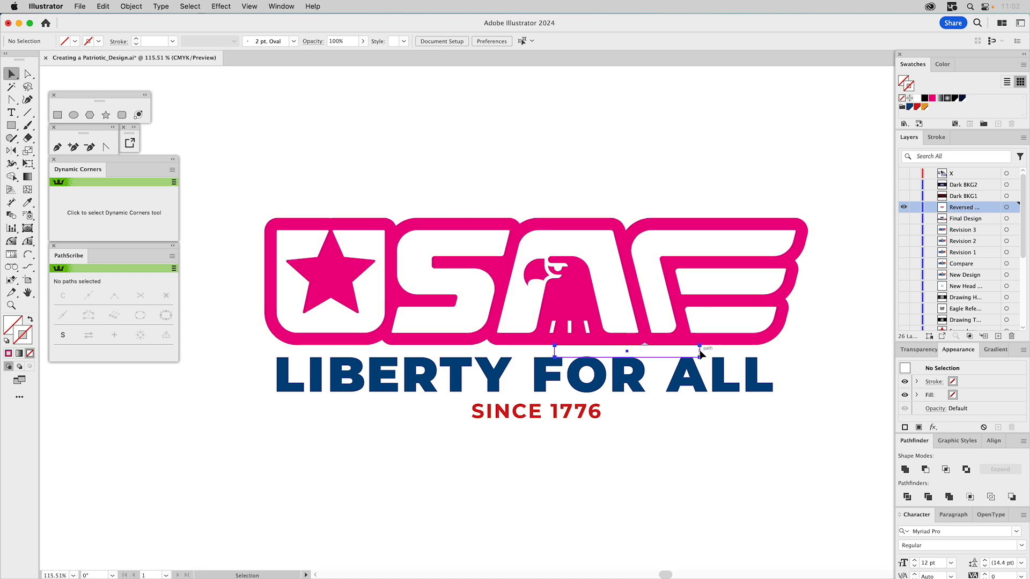
click(699, 353)
key(Delete)
Unite the outlined USA lettering with both text lines and make the result a compound path
click(695, 367)
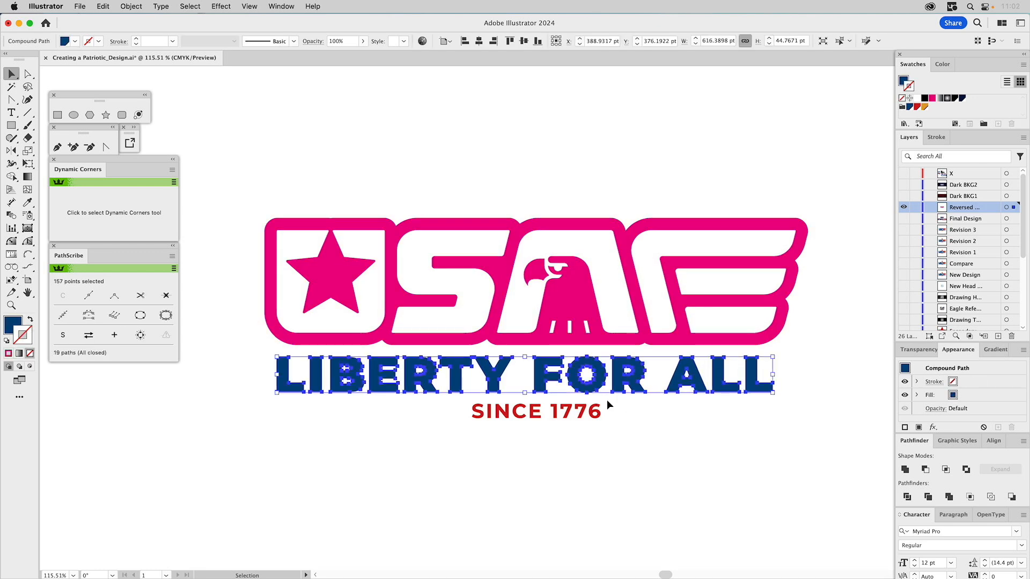
shift+click(593, 412)
shift+click(583, 309)
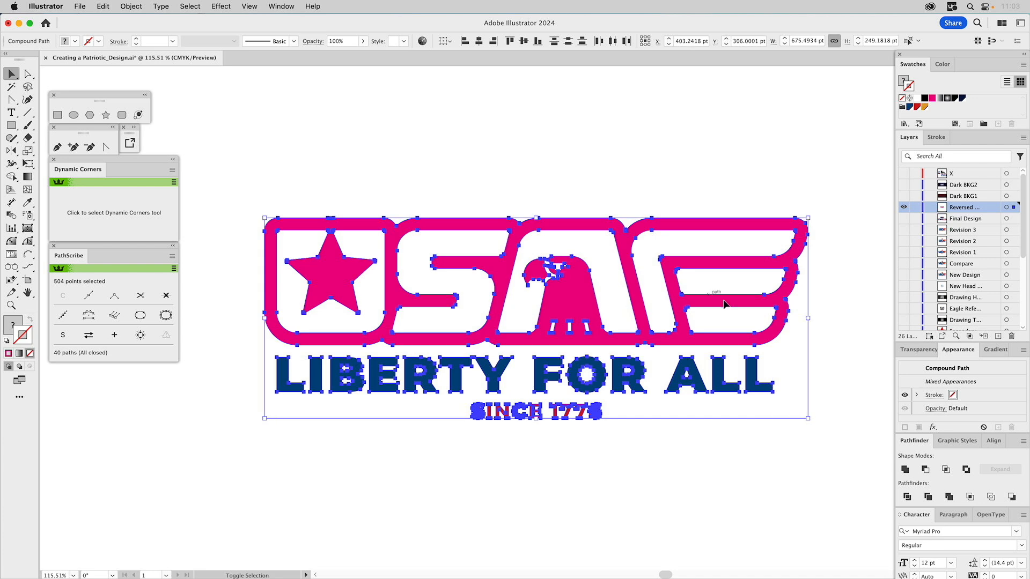
click(905, 470)
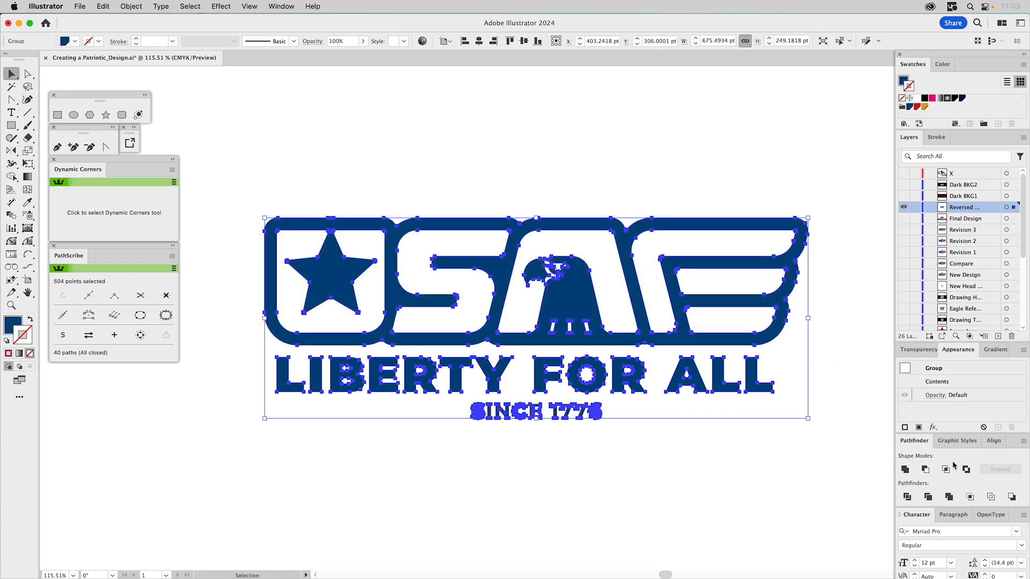
key(super+8)
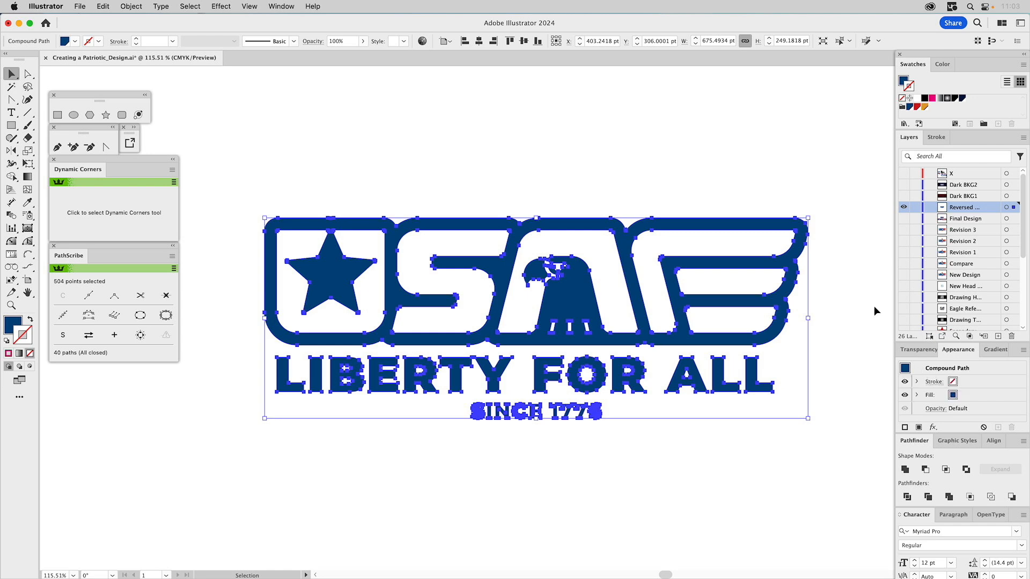
click(728, 168)
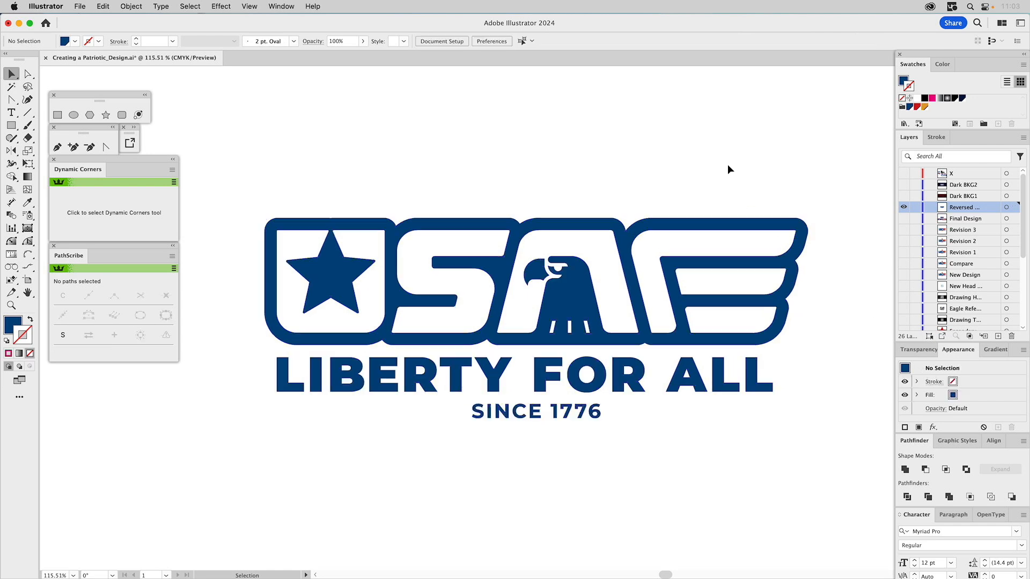
Fill the combined logo with white and paste it in front on the Dark BKG1 layer, with the Reversed layer hidden
click(684, 224)
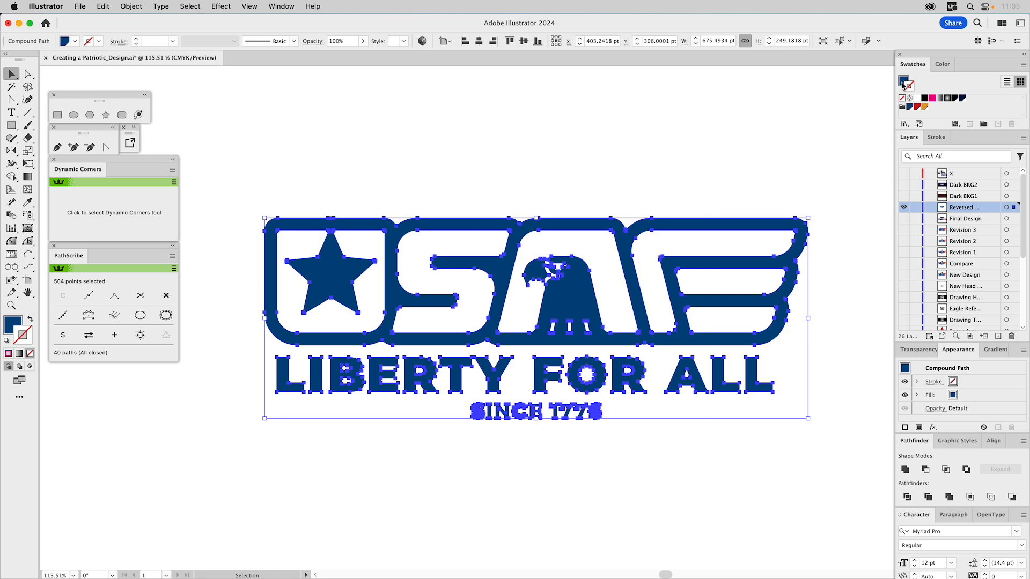
click(918, 99)
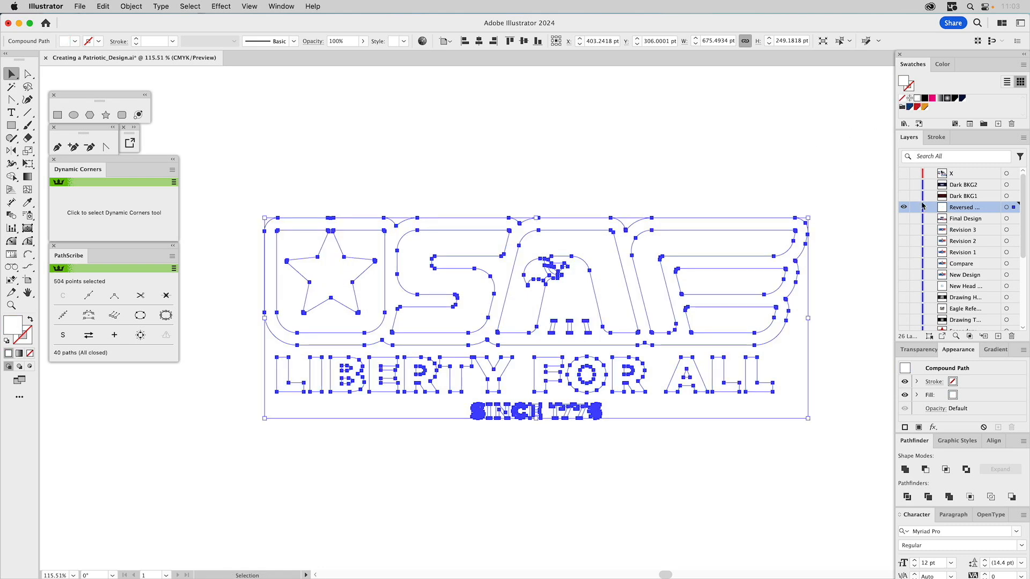
click(904, 208)
click(904, 196)
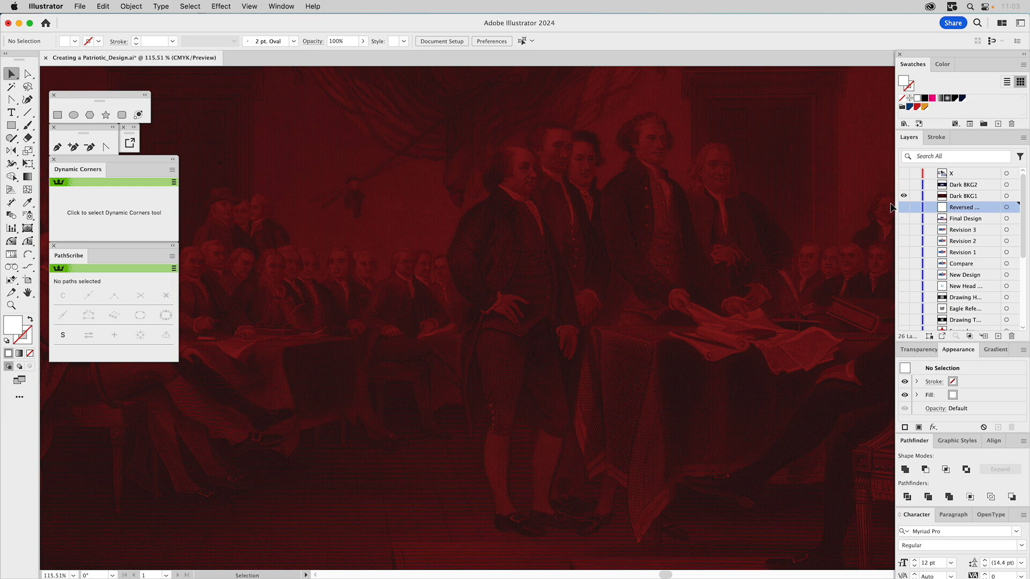
key(super+0)
click(963, 196)
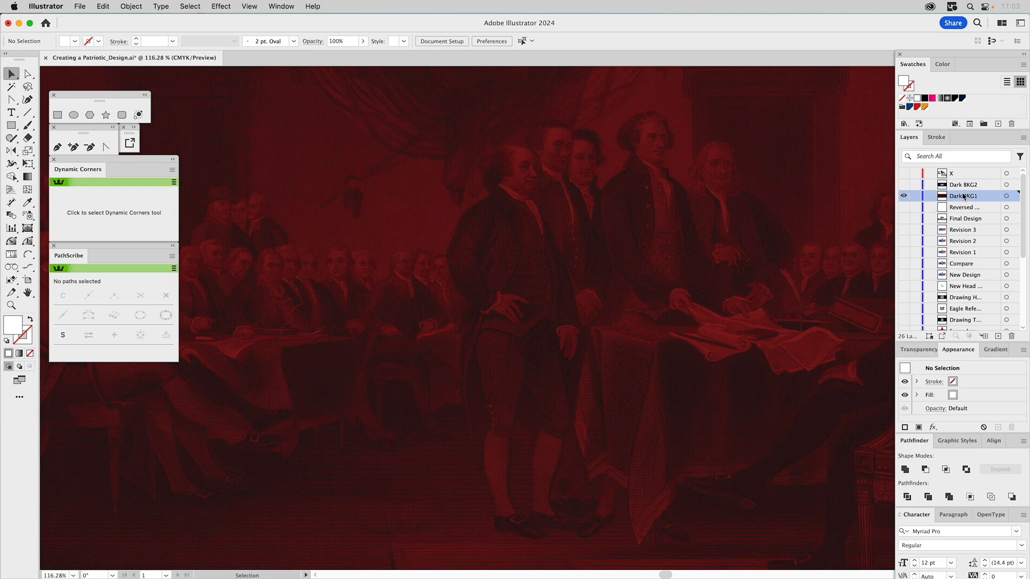
key(super+f)
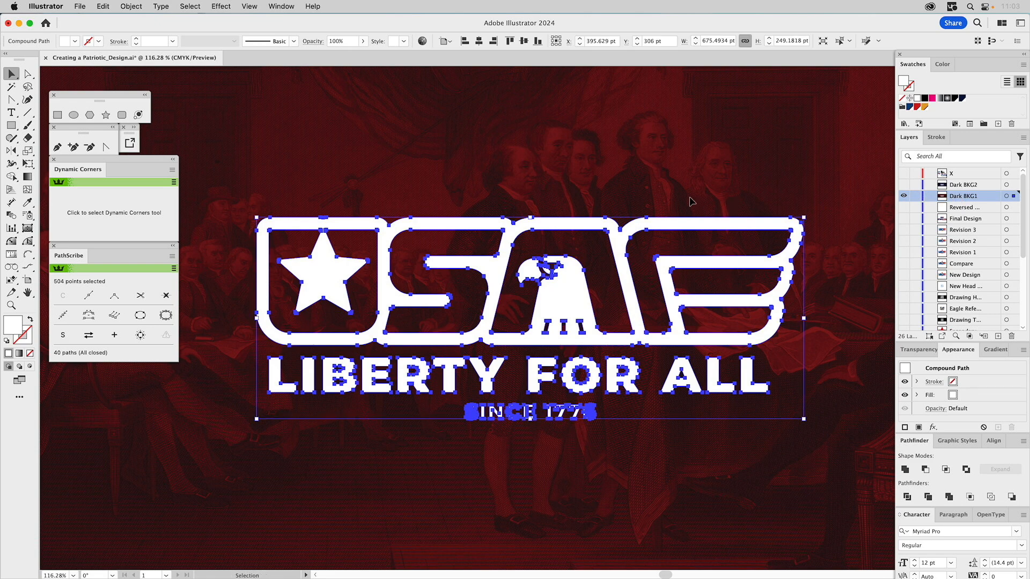
click(674, 186)
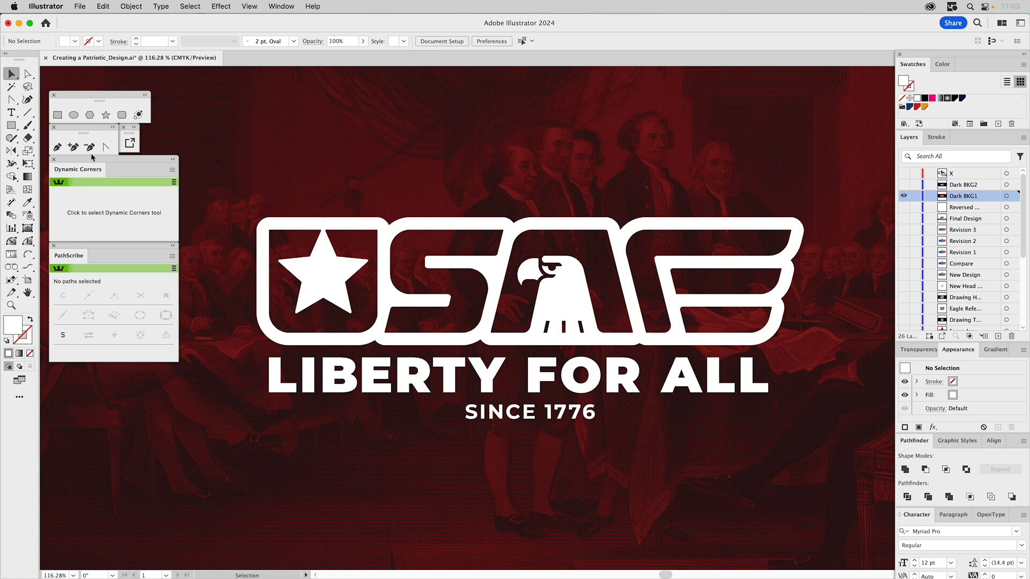
Sample a dark red-brown from the background image and save it as a global swatch, C=44 M=85 Y=76 K=70
click(27, 203)
click(677, 177)
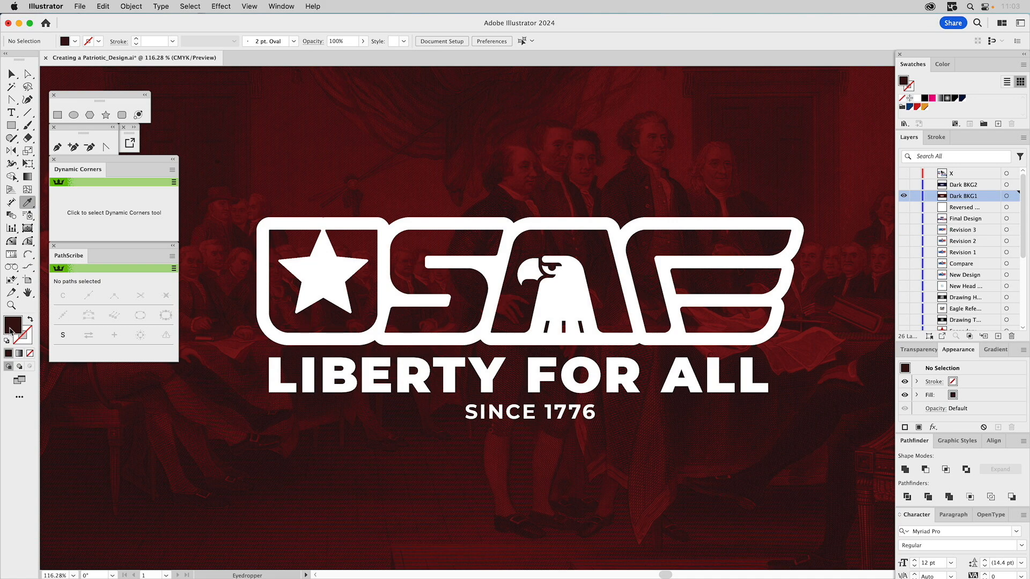
drag(903, 82, 971, 101)
double_click(970, 102)
click(128, 366)
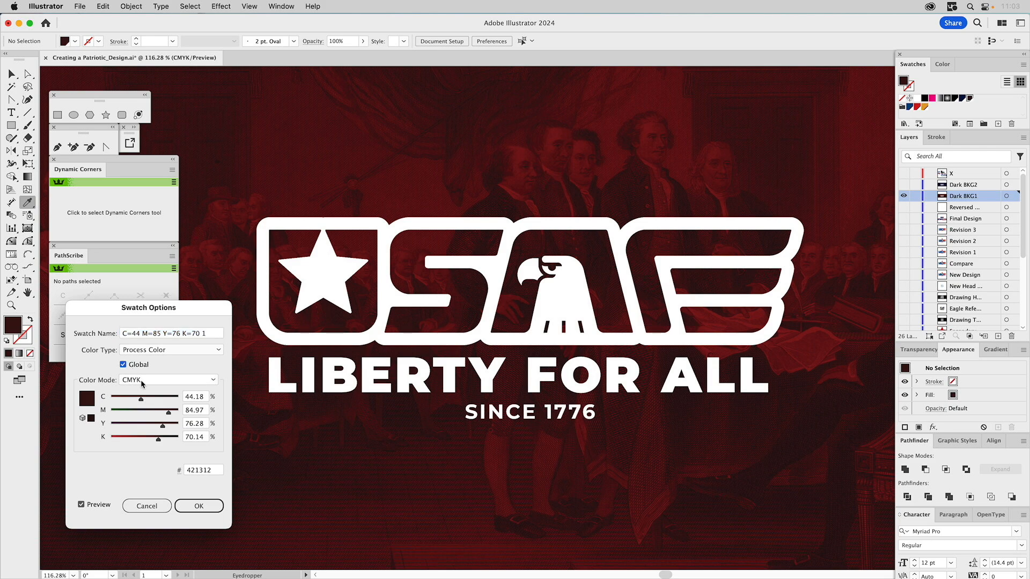
click(190, 505)
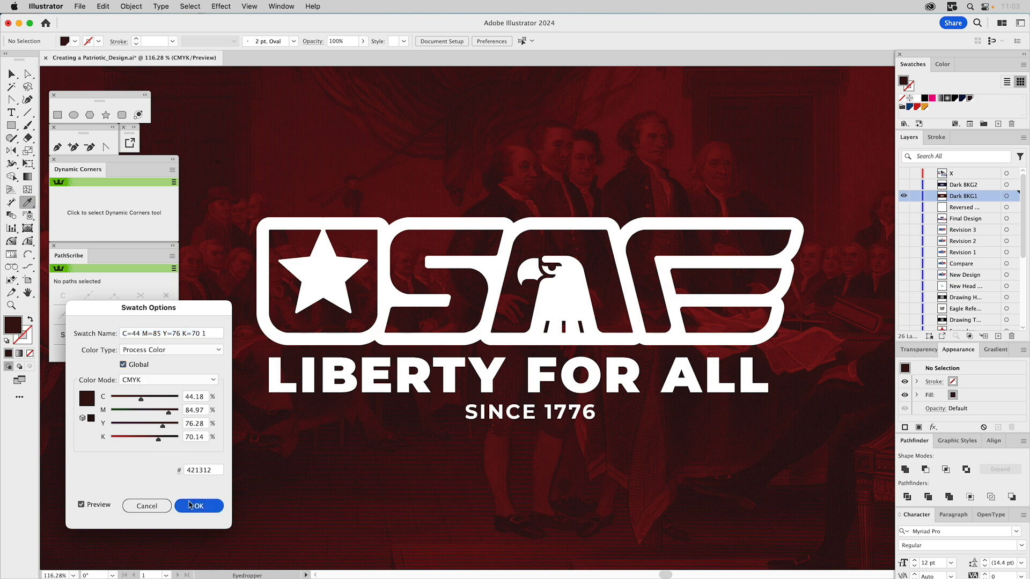
Add an Outer Glow effect to the white logo with the blending mode set to Multiply
key(v)
click(572, 303)
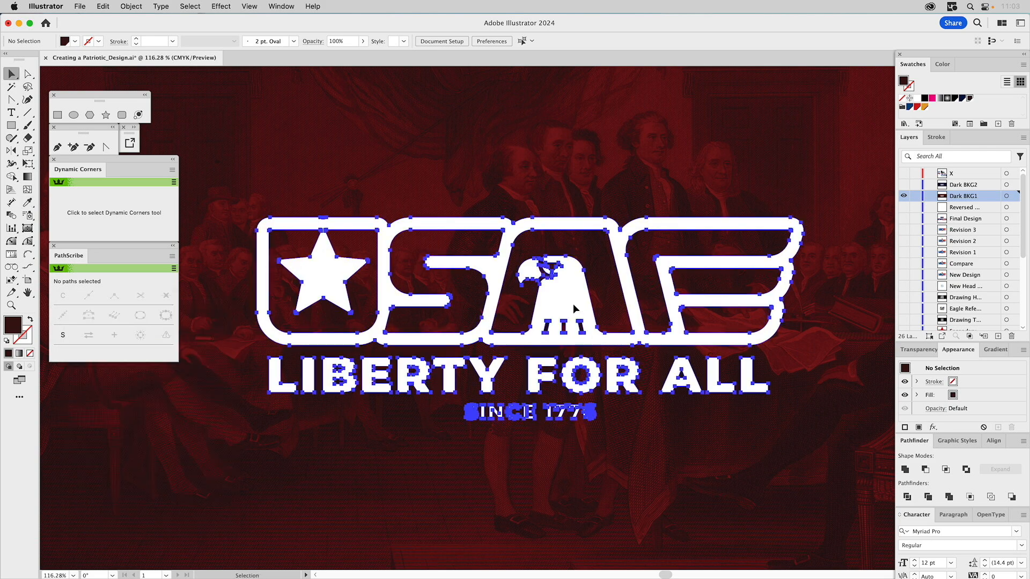
click(222, 6)
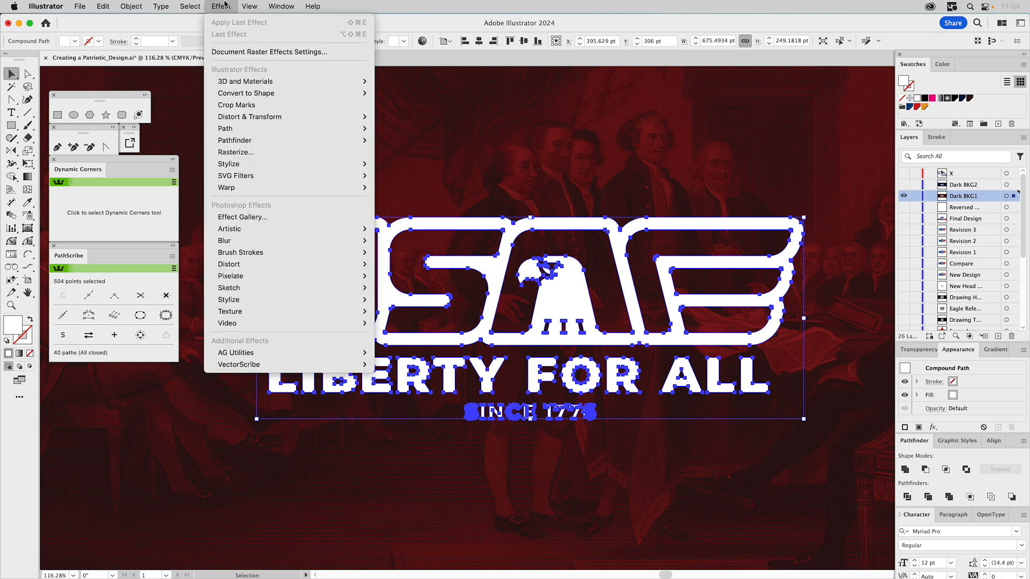
mouse_move(240, 164)
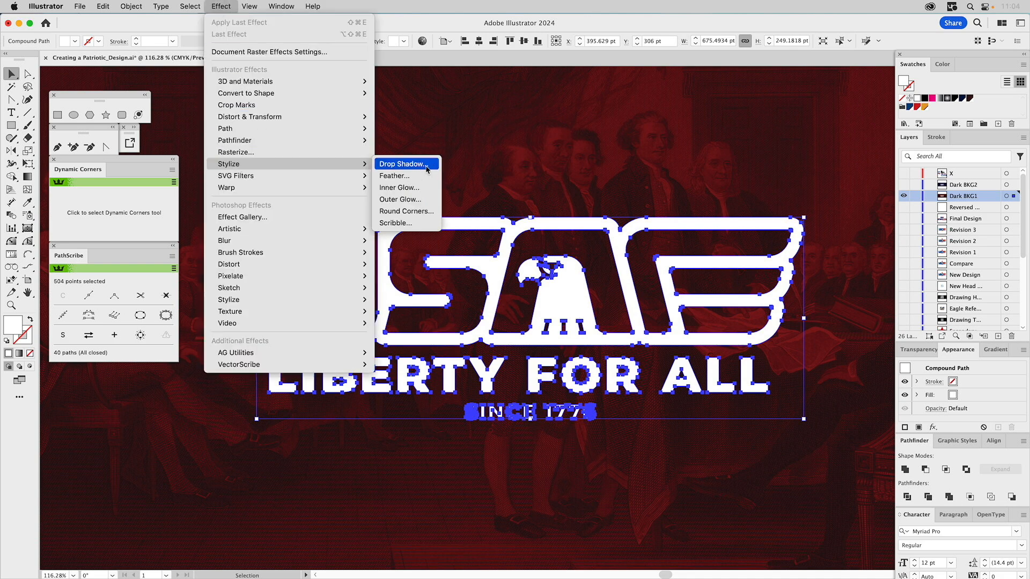
click(400, 199)
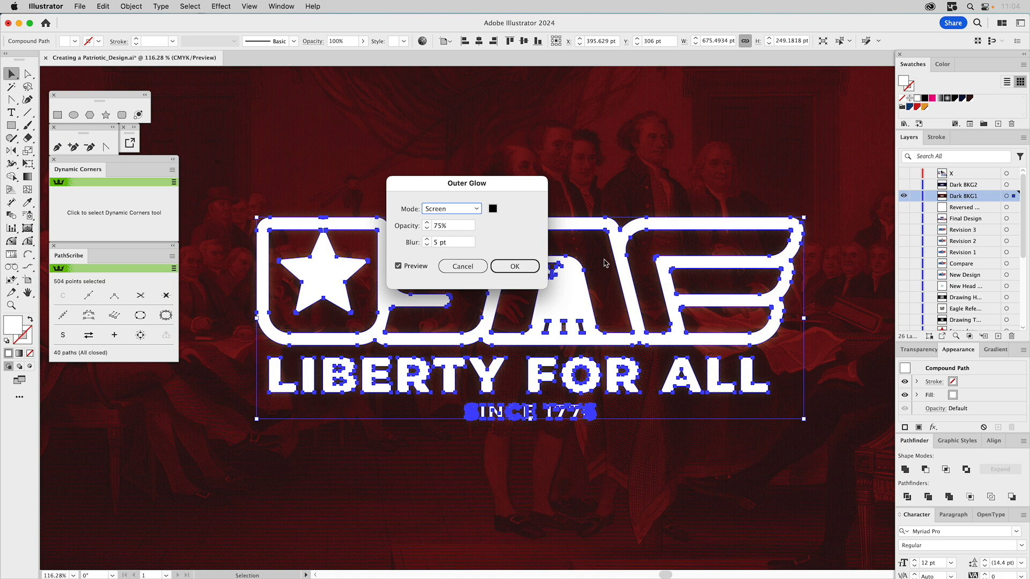
click(468, 210)
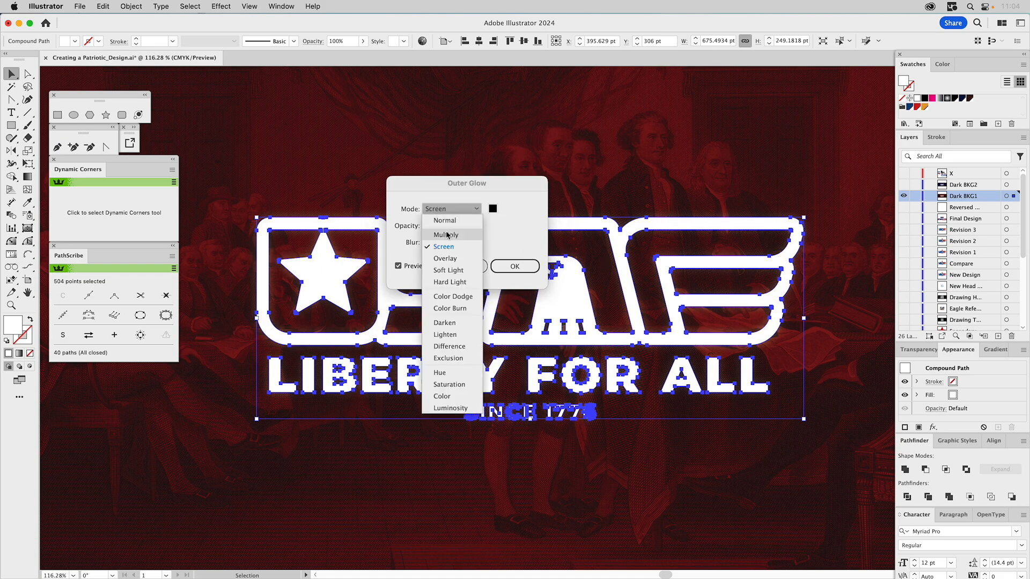
click(448, 234)
Set the glow colour to the C=44 M=85 Y=76 K=70 swatch and its opacity to 65%, and apply the effect
click(493, 209)
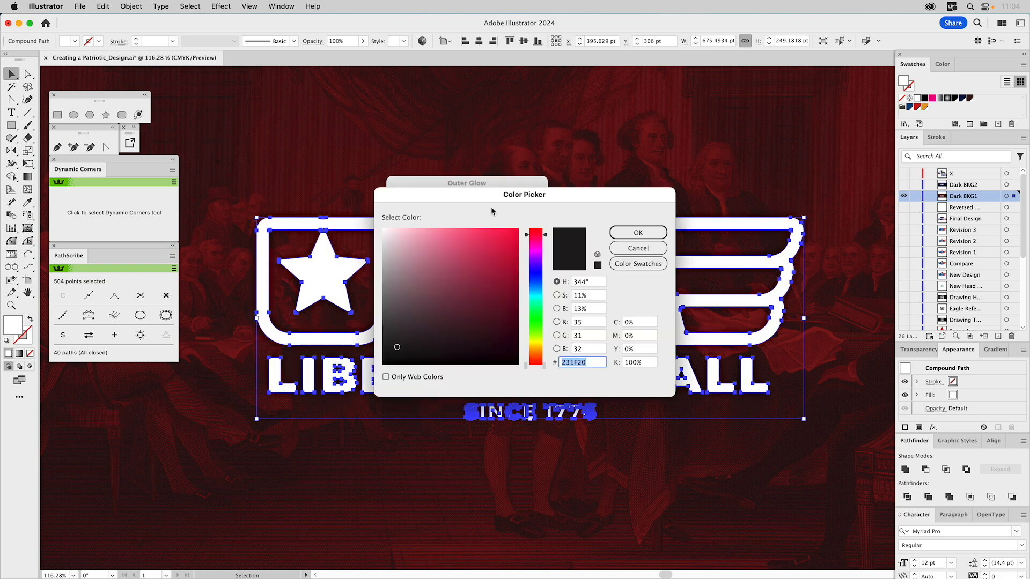
click(622, 263)
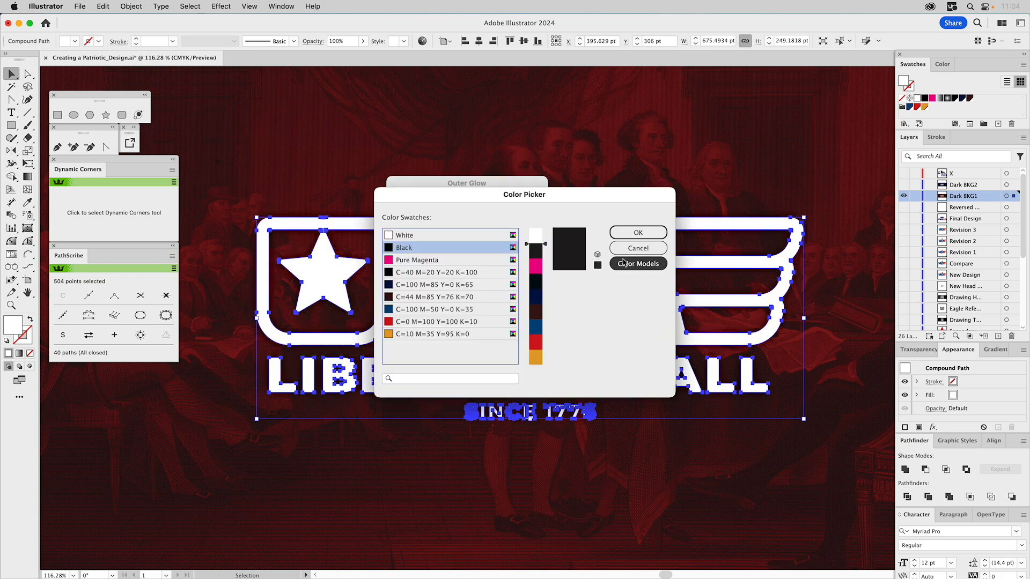
click(407, 298)
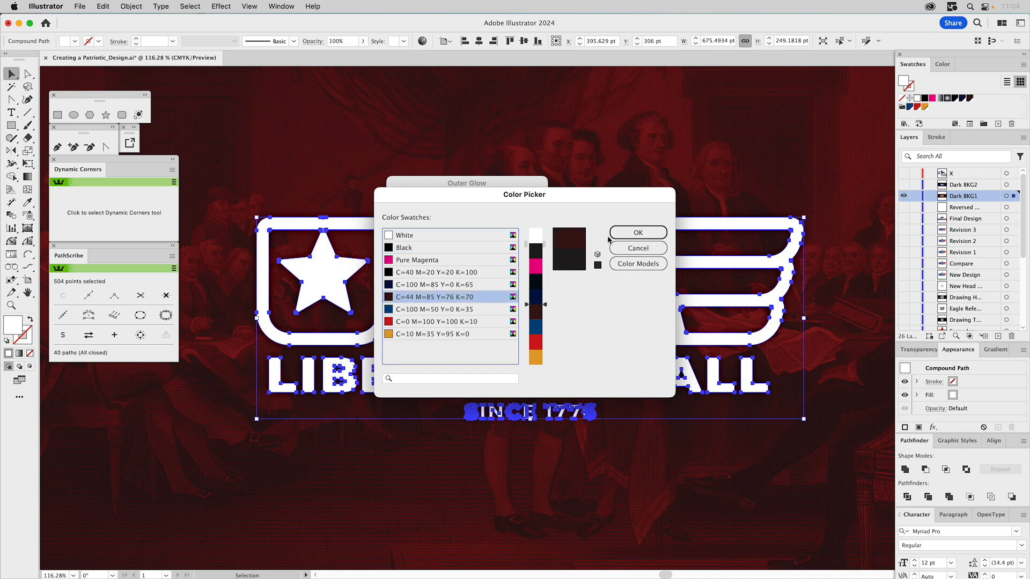
click(628, 234)
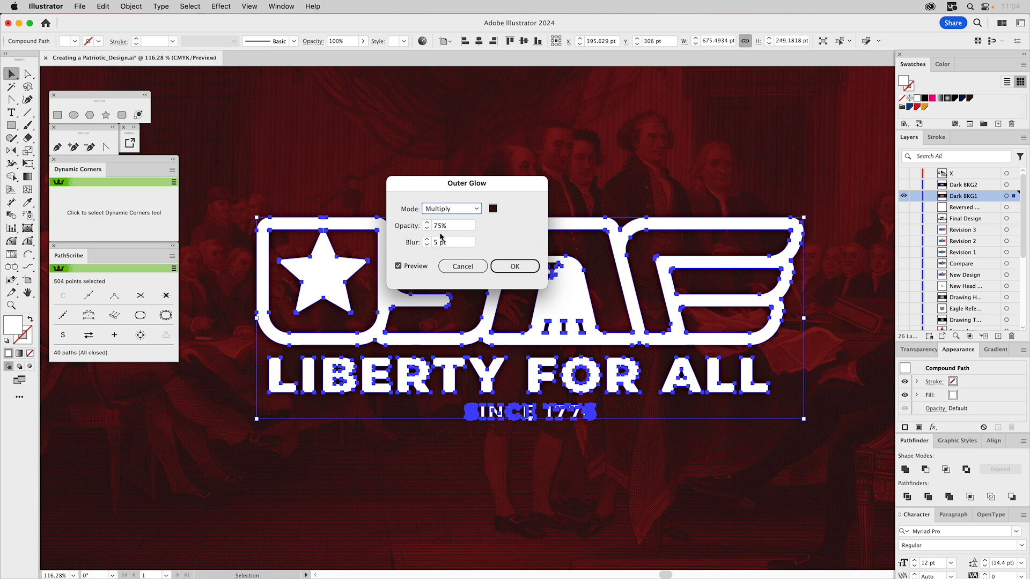
drag(442, 229, 420, 230)
text(65)
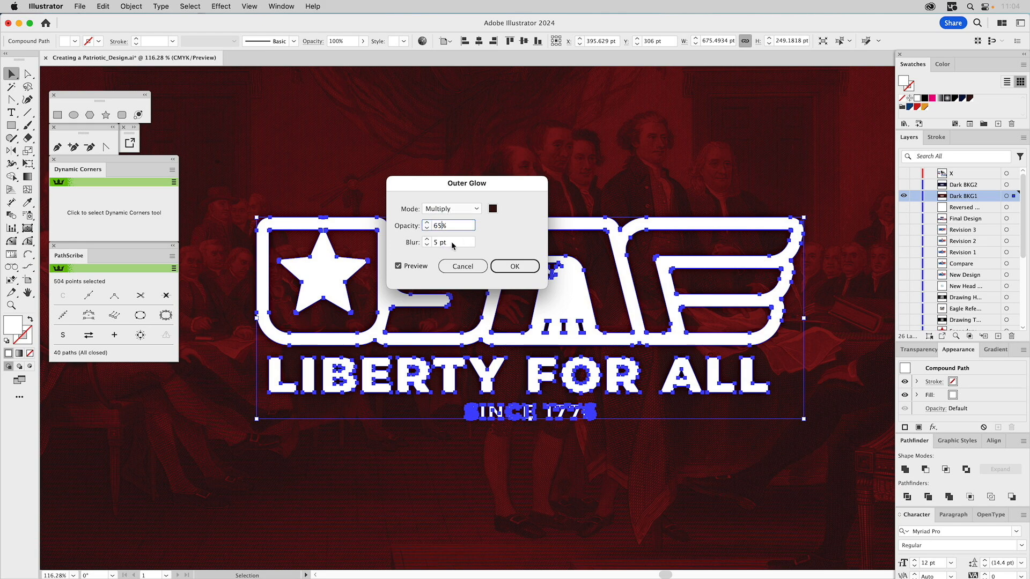
click(505, 266)
click(564, 144)
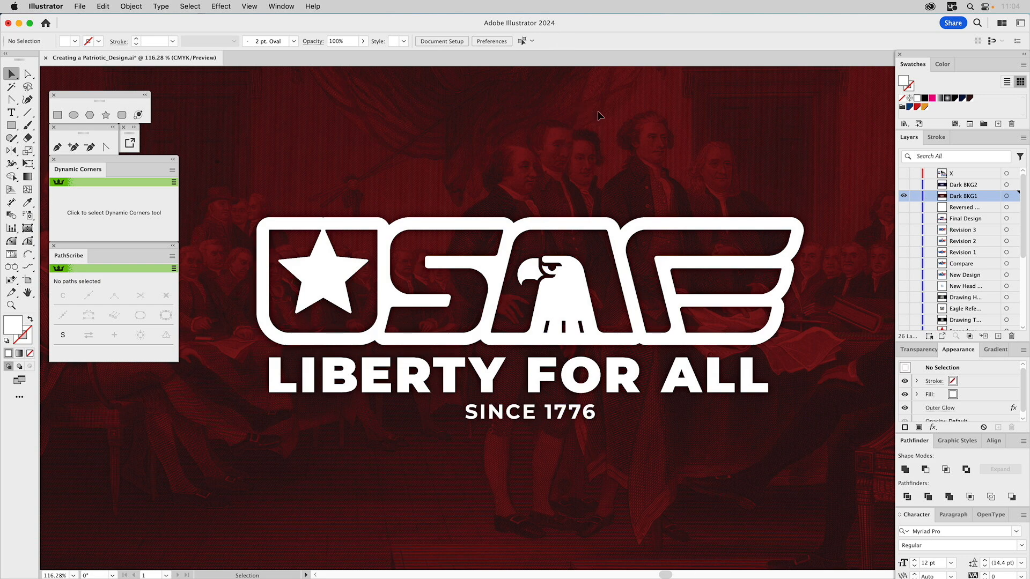
Show the Dark BKG2 layer with the reversed logo on the blue Capitol background
click(904, 185)
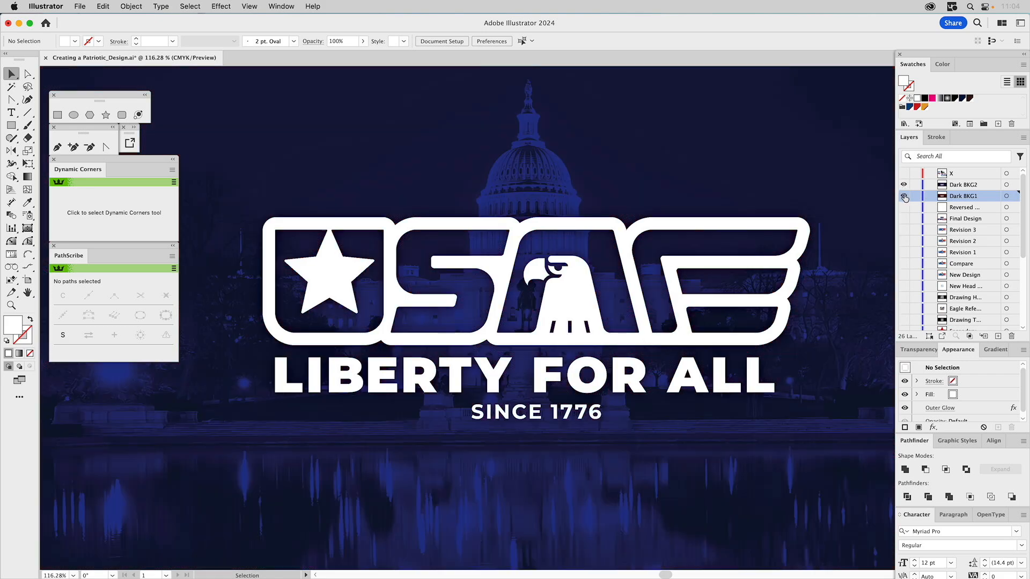